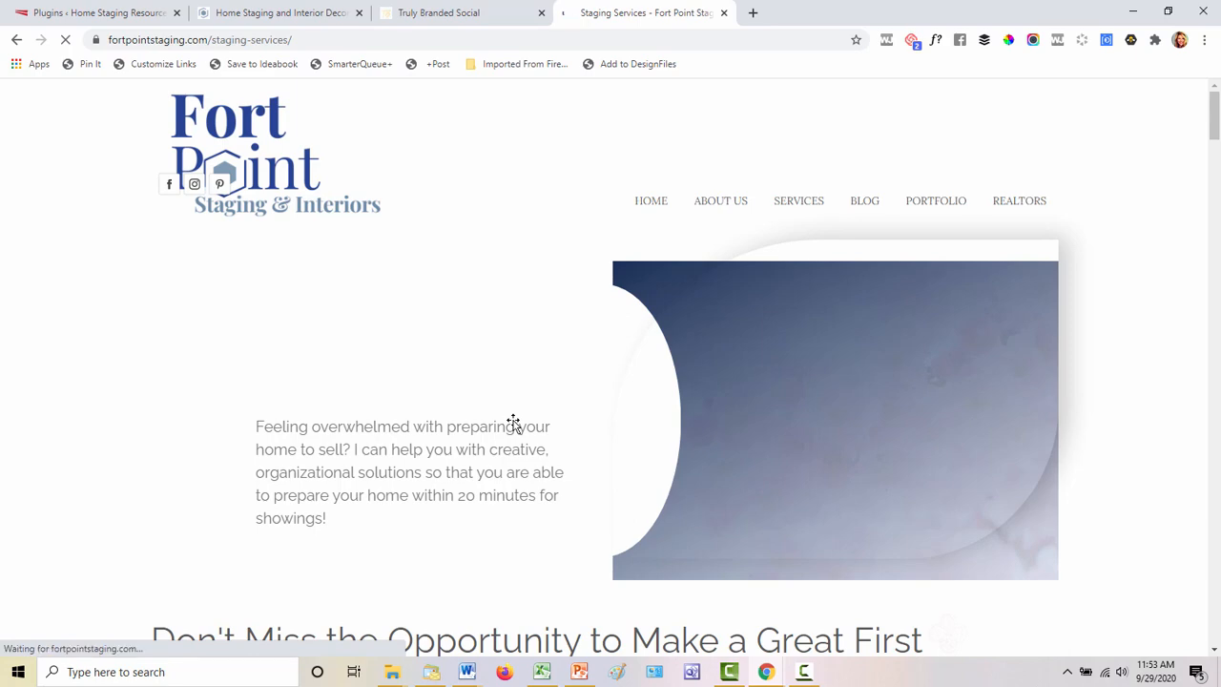
# - Review the Fort Point staging services page, including its service descriptions, infographic, FAQ and video sections
pyautogui.scroll(-1, 513, 423)
pyautogui.scroll(-6, 513, 423)
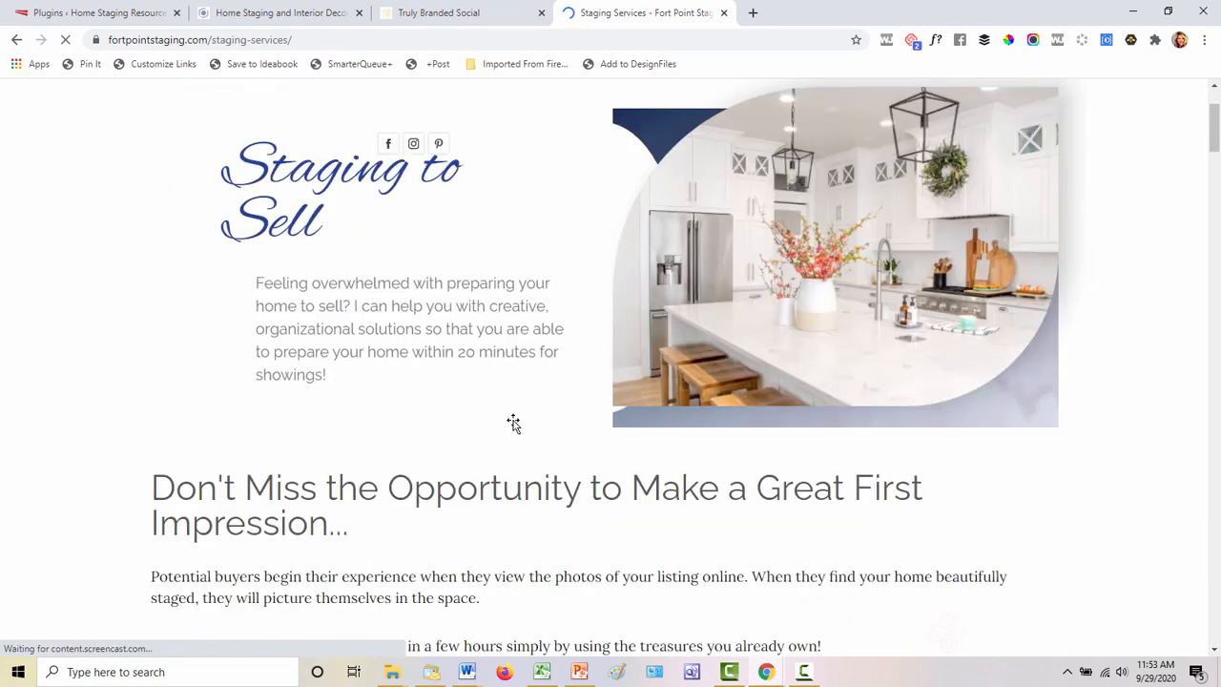
pyautogui.scroll(-8, 513, 424)
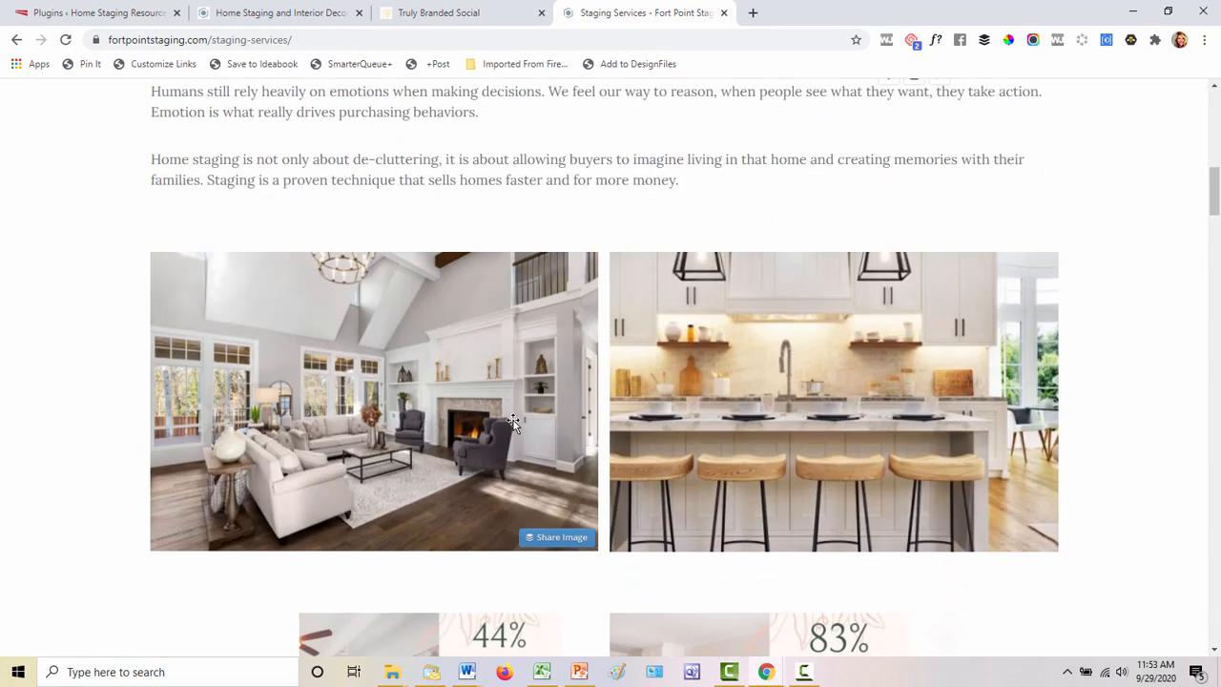
pyautogui.scroll(-3, 513, 423)
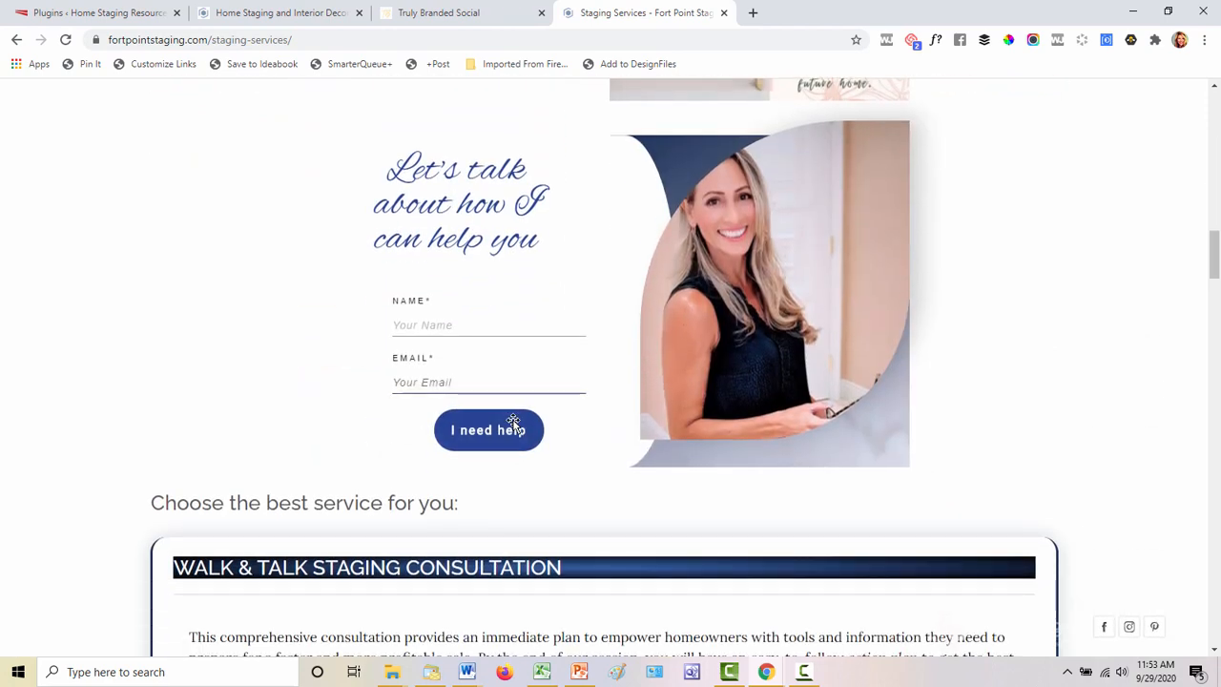
pyautogui.scroll(-6, 513, 424)
pyautogui.scroll(-12, 513, 423)
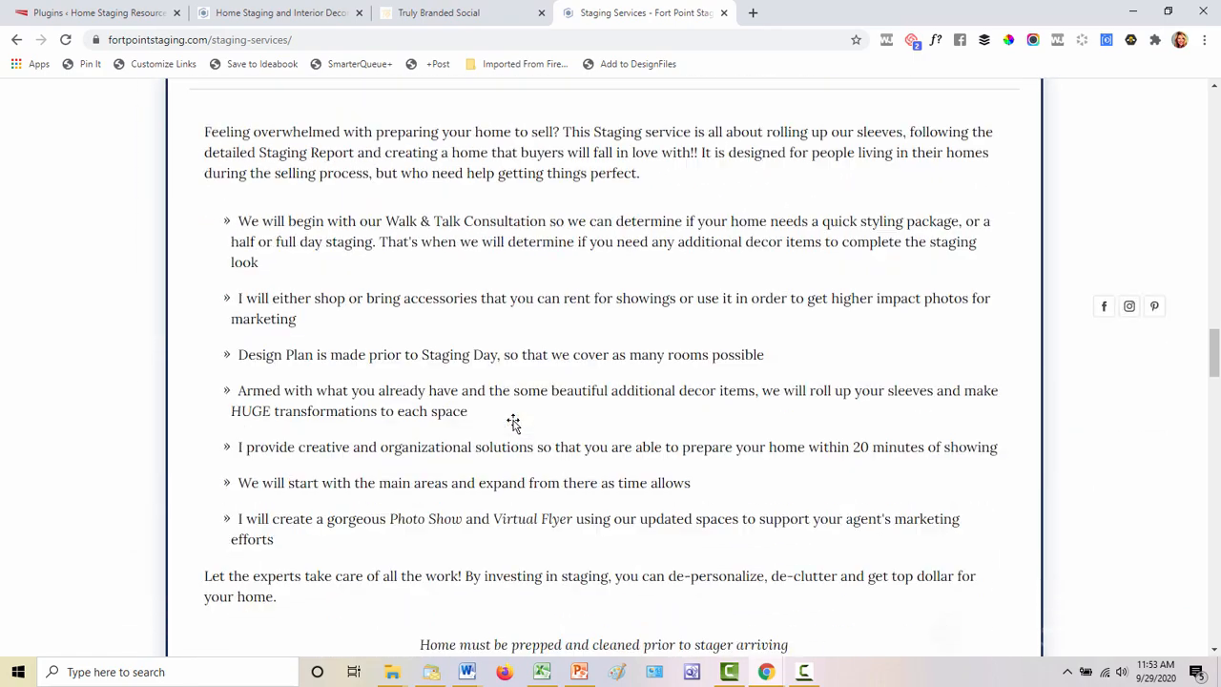
pyautogui.scroll(-9, 513, 424)
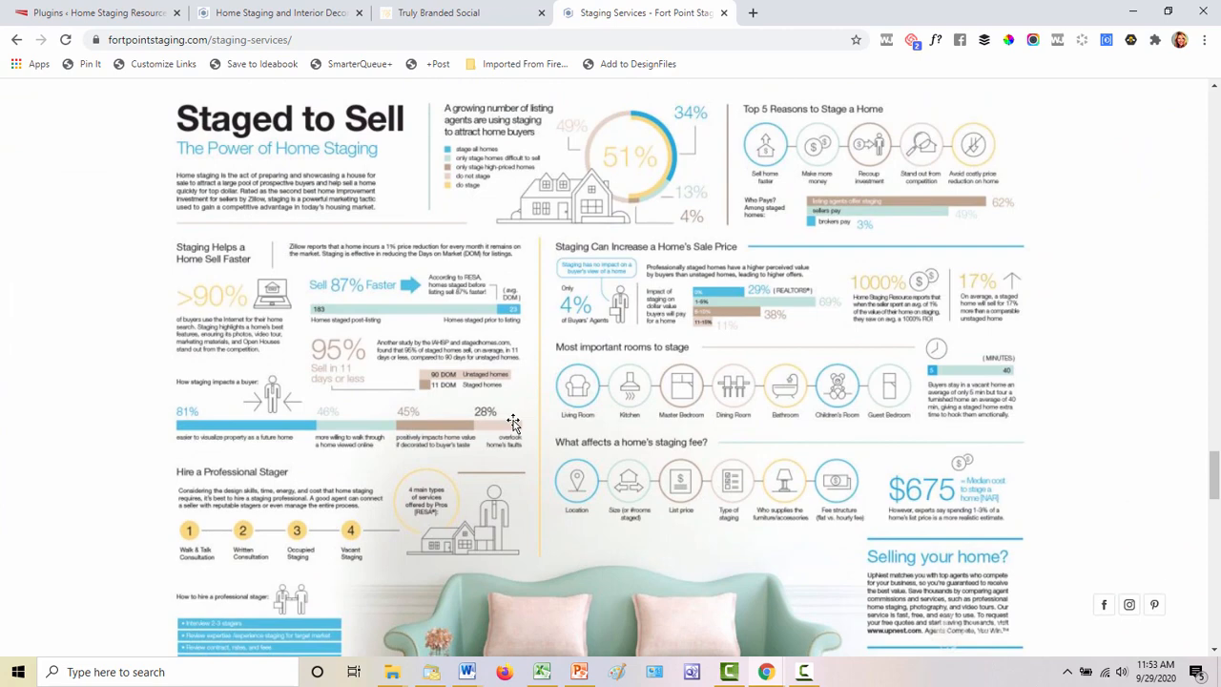
pyautogui.scroll(-4, 513, 424)
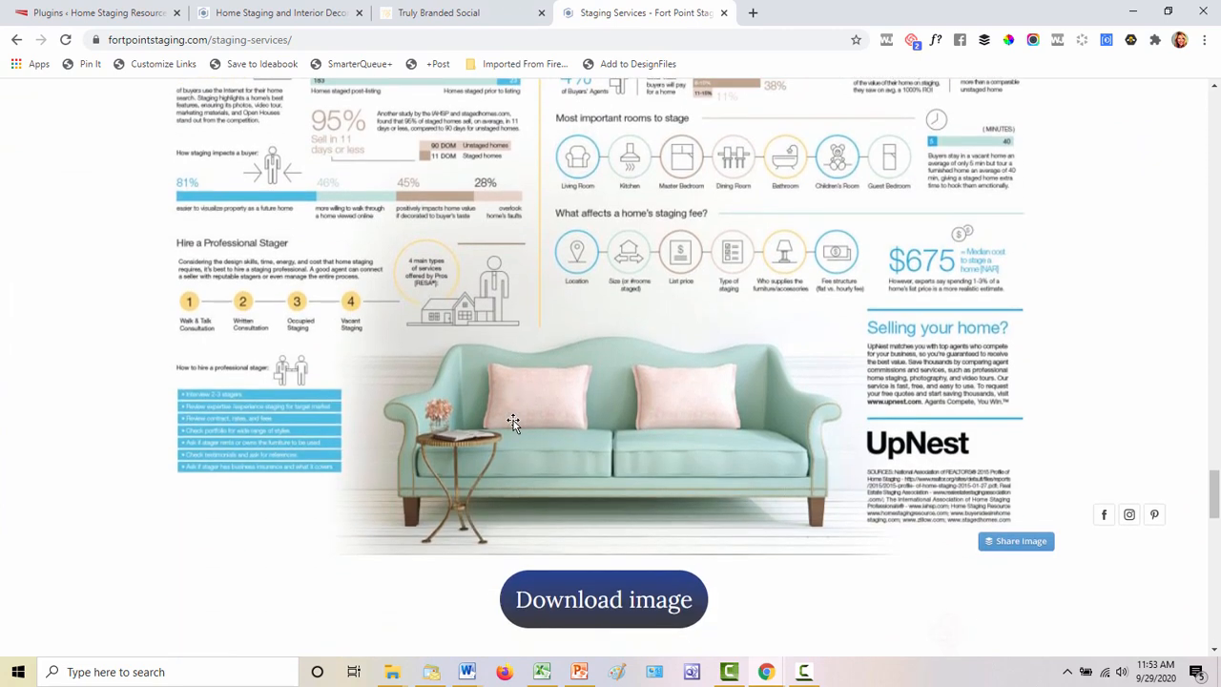
pyautogui.scroll(3, 513, 424)
pyautogui.scroll(-2, 513, 423)
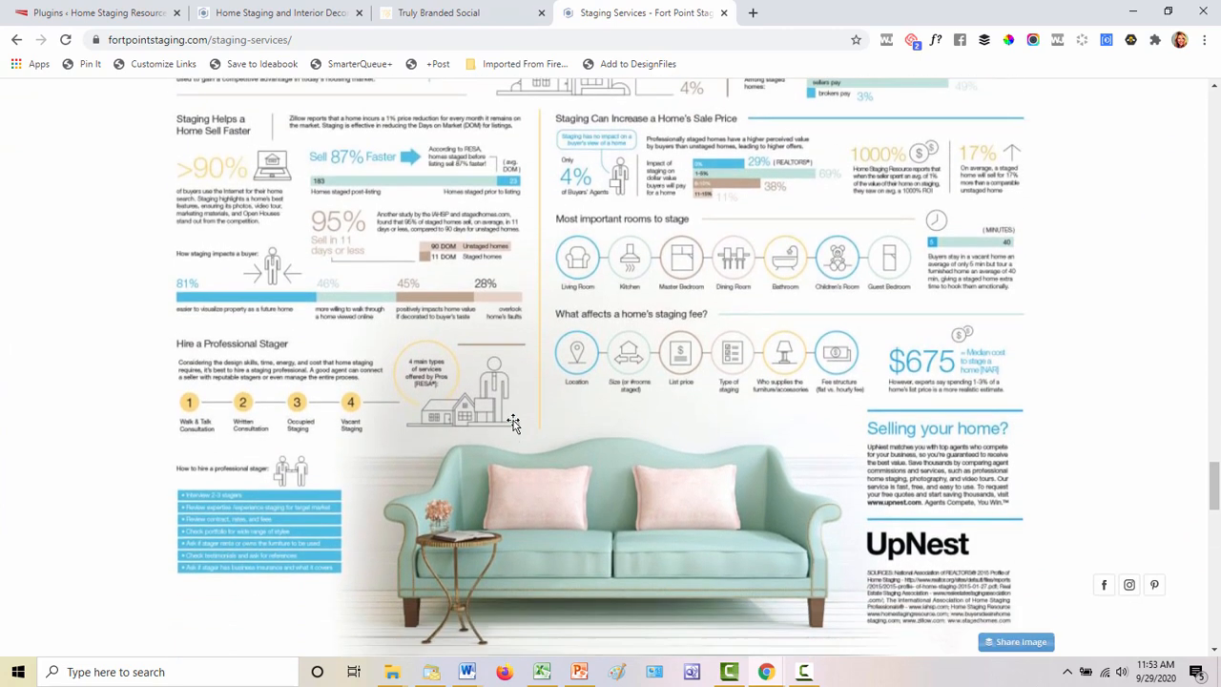
pyautogui.scroll(-5, 513, 423)
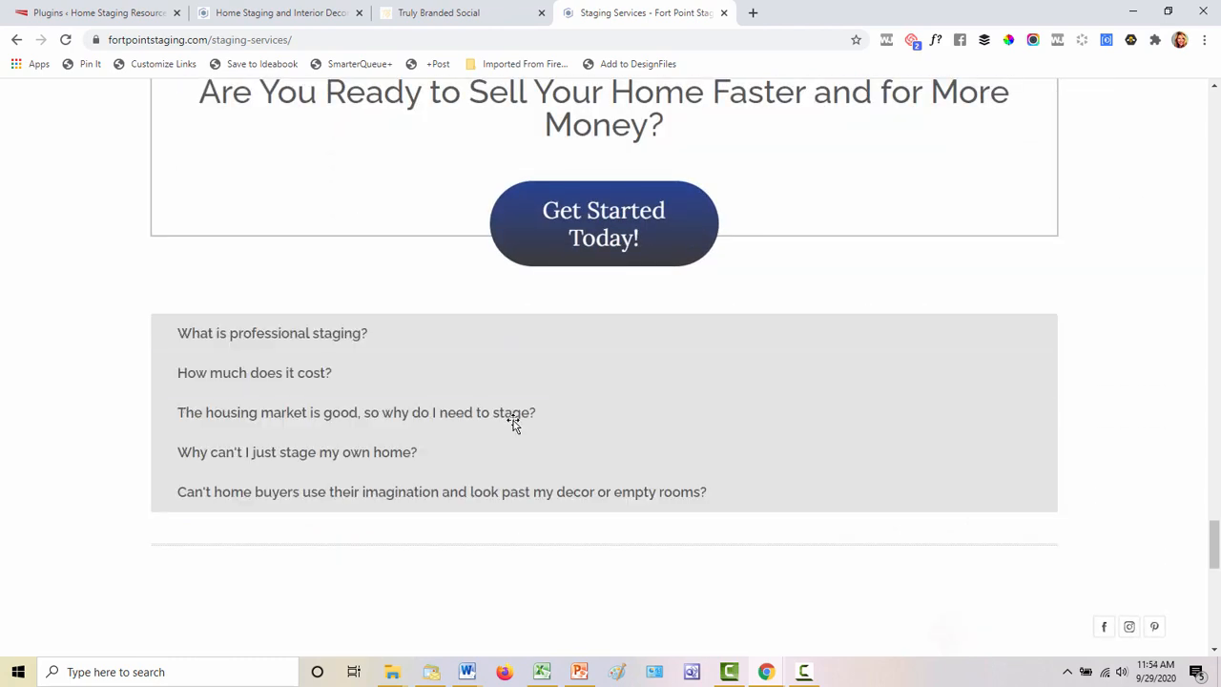
pyautogui.scroll(-5, 513, 423)
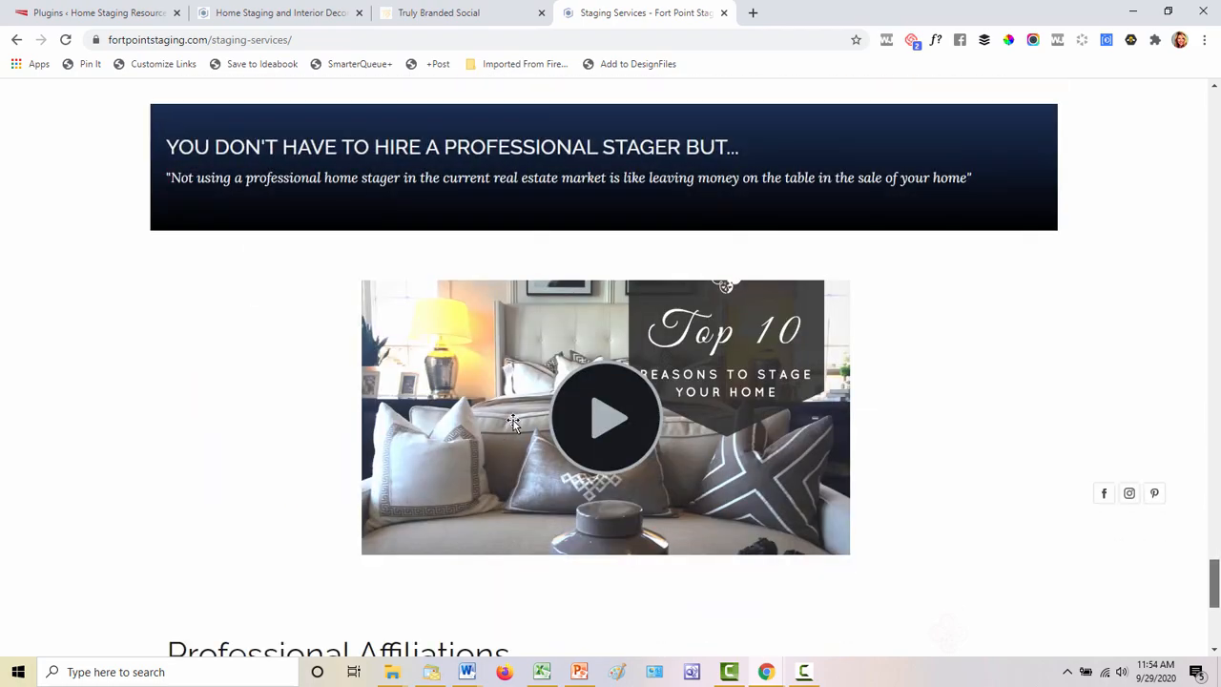
pyautogui.scroll(-4, 513, 423)
pyautogui.scroll(20, 513, 423)
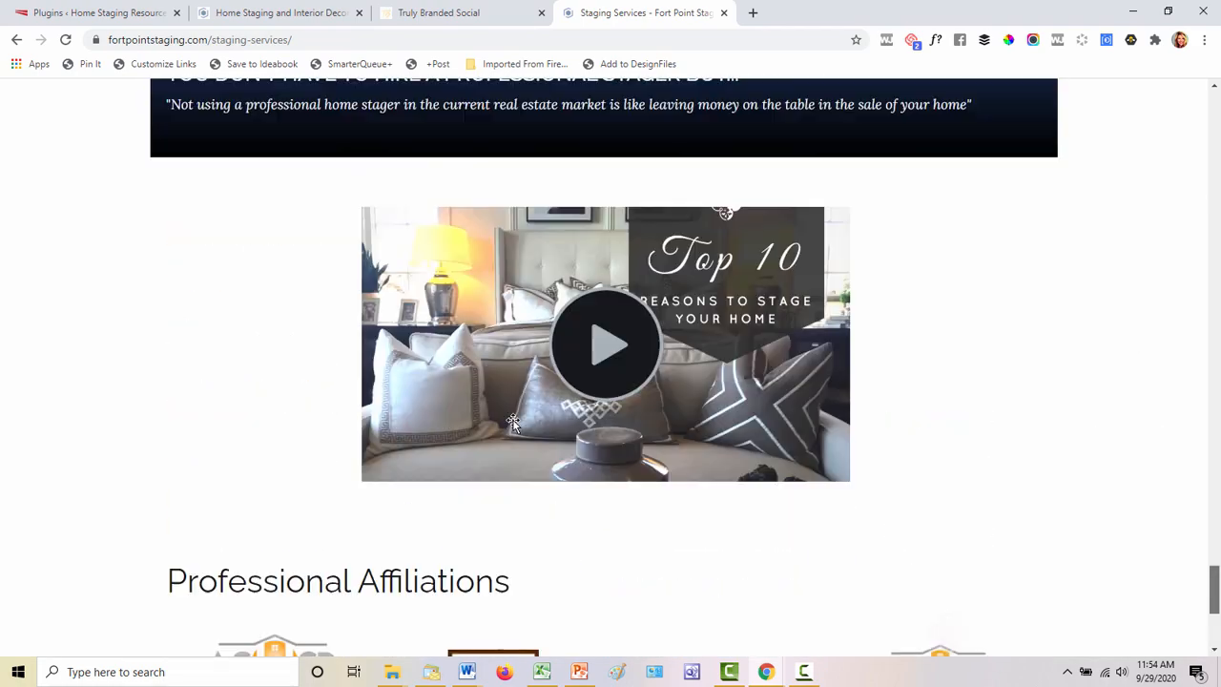
pyautogui.scroll(15, 514, 423)
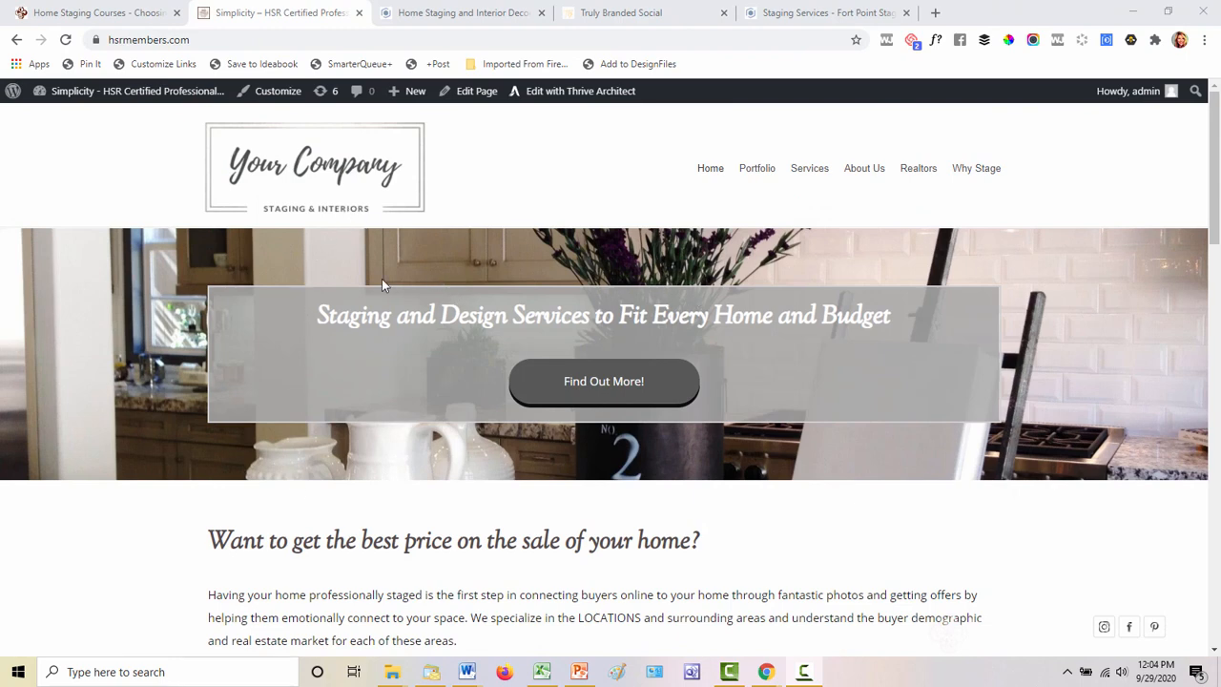
# - Look through the Simplicity home page, from the header banner to the benefit boxes and professional affiliations
pyautogui.scroll(-3, 416, 389)
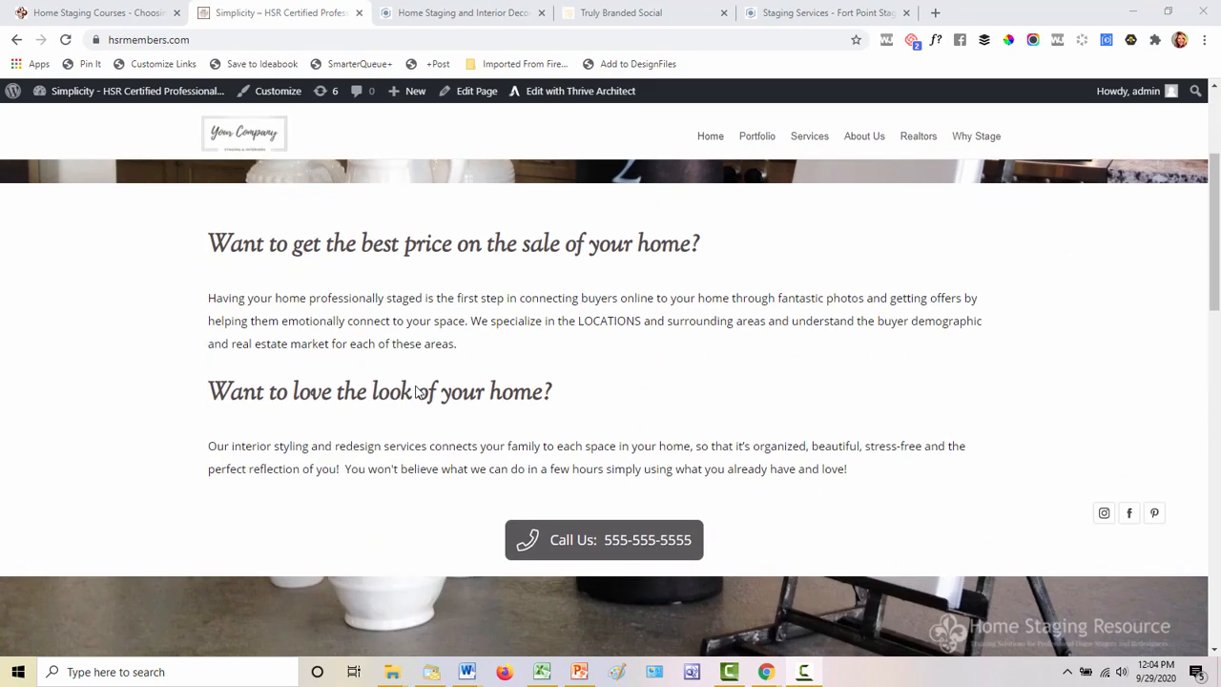
pyautogui.scroll(-10, 415, 391)
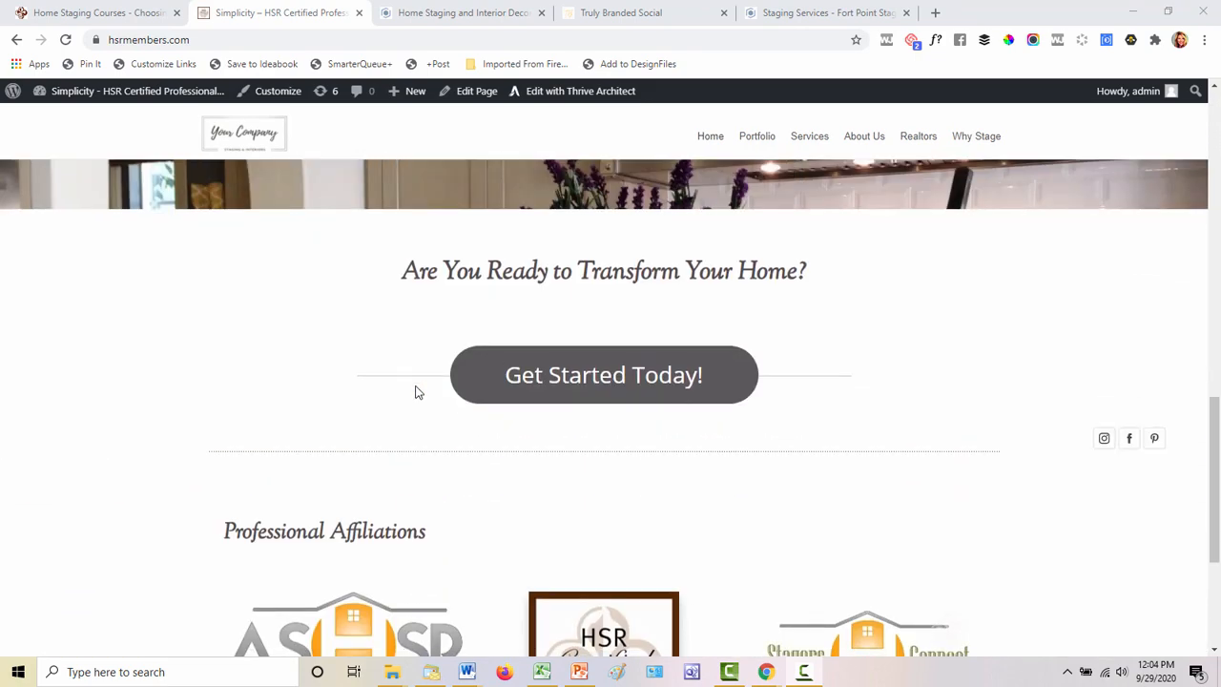
pyautogui.scroll(10, 416, 389)
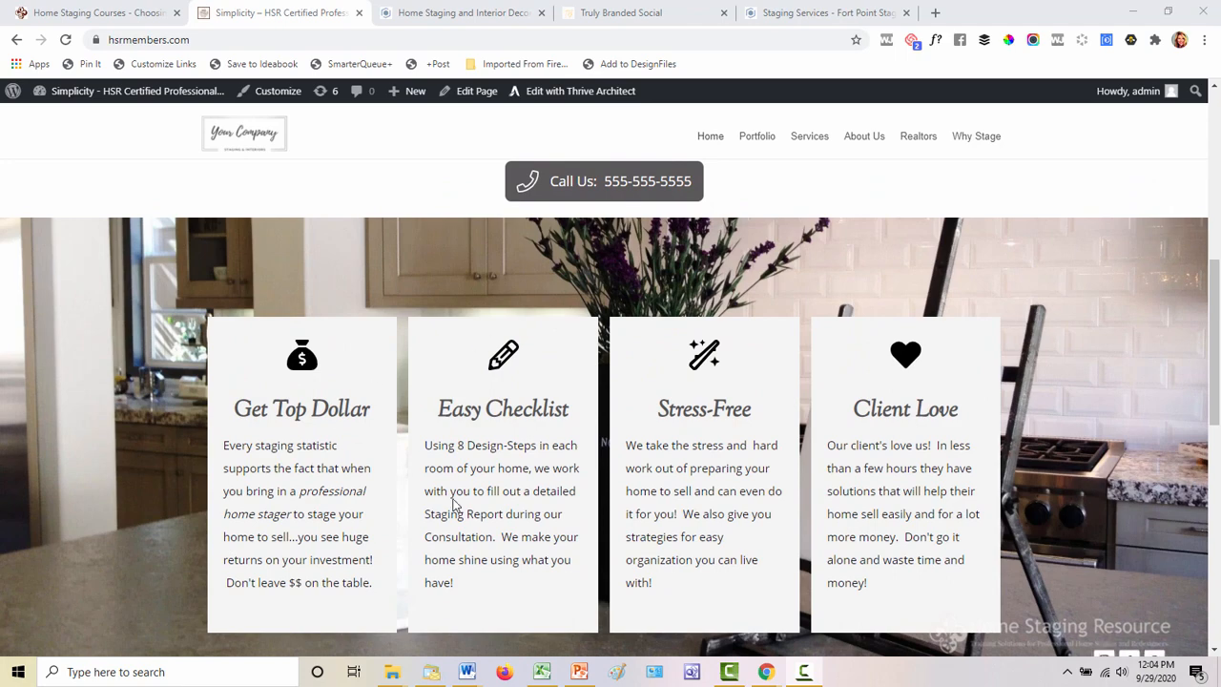
pyautogui.scroll(5, 451, 506)
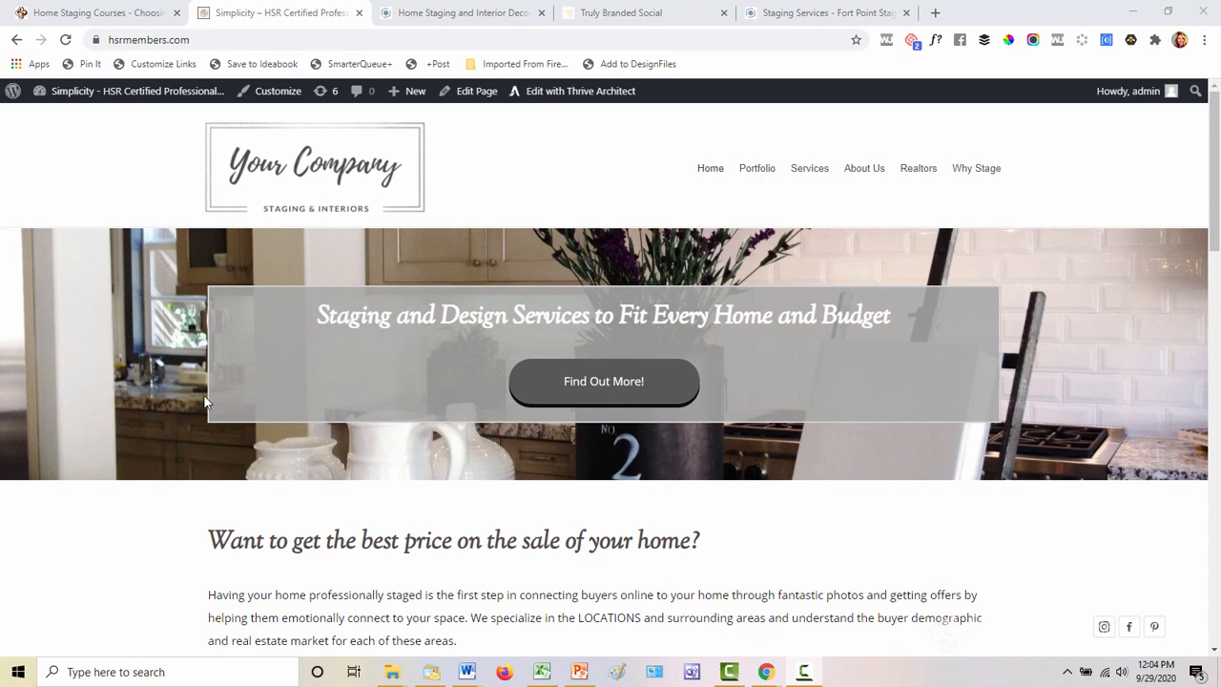
pyautogui.scroll(-1, 442, 580)
pyautogui.scroll(-8, 441, 580)
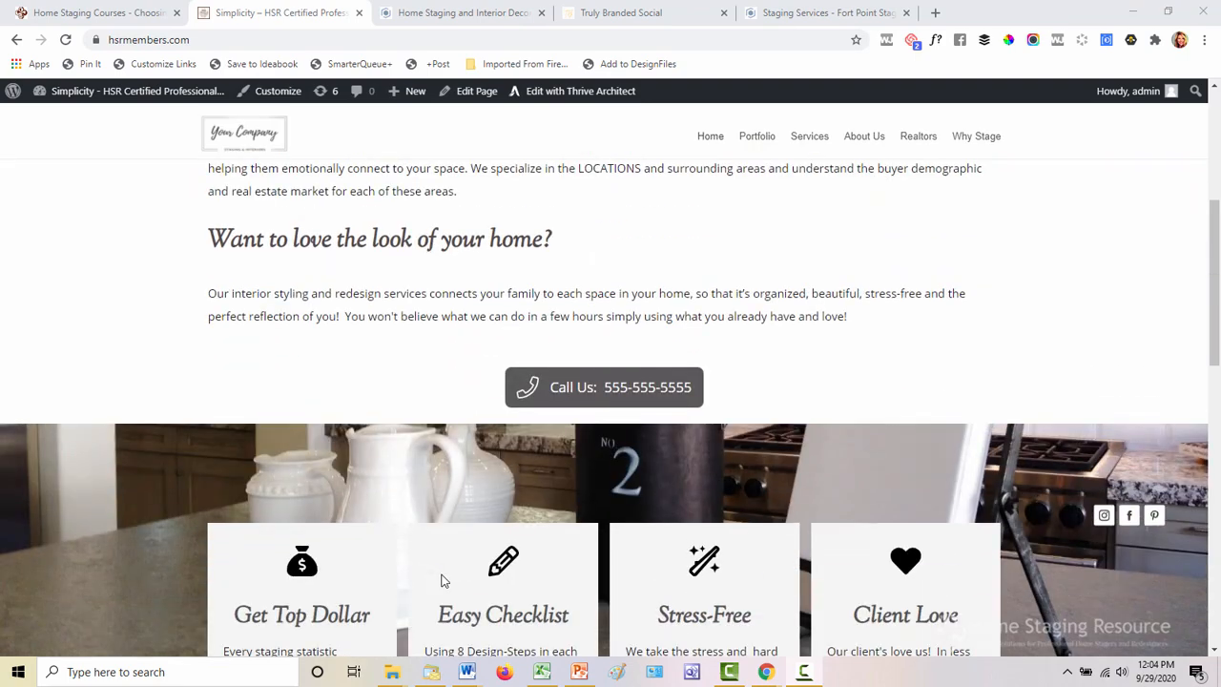
pyautogui.scroll(5, 441, 578)
pyautogui.scroll(4, 442, 574)
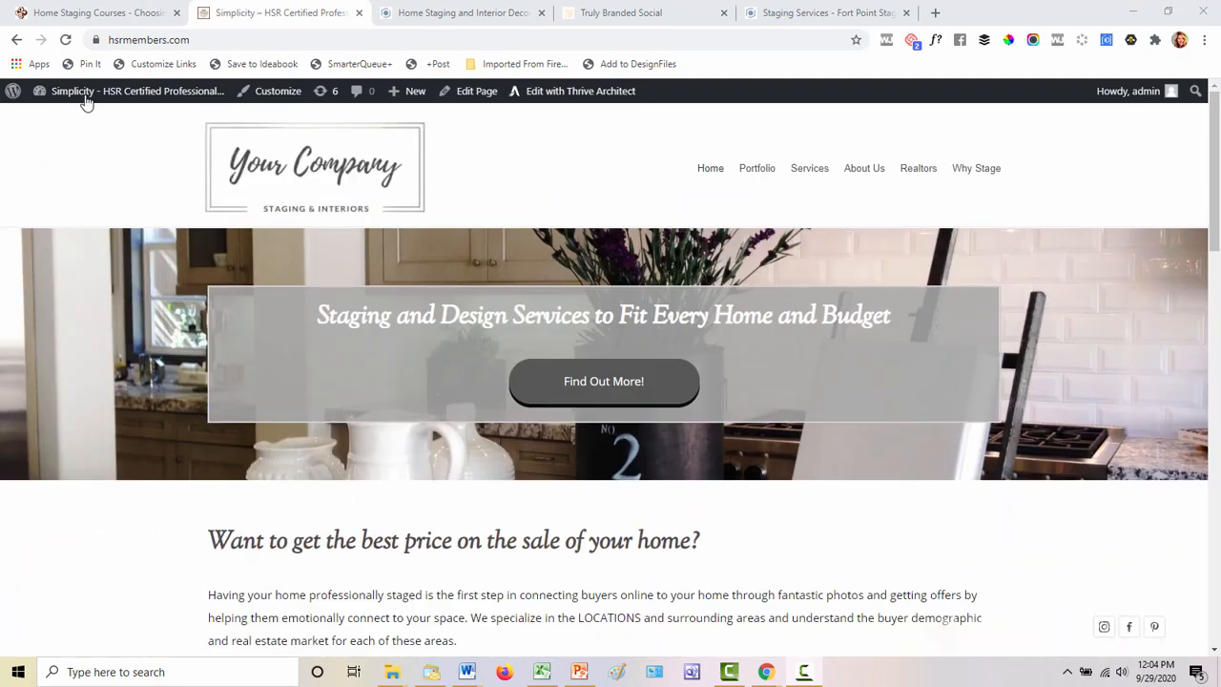
# - Create a new page on the Simplicity site with the title "IKEA Shopping Guide"
pyautogui.moveTo(96, 99)
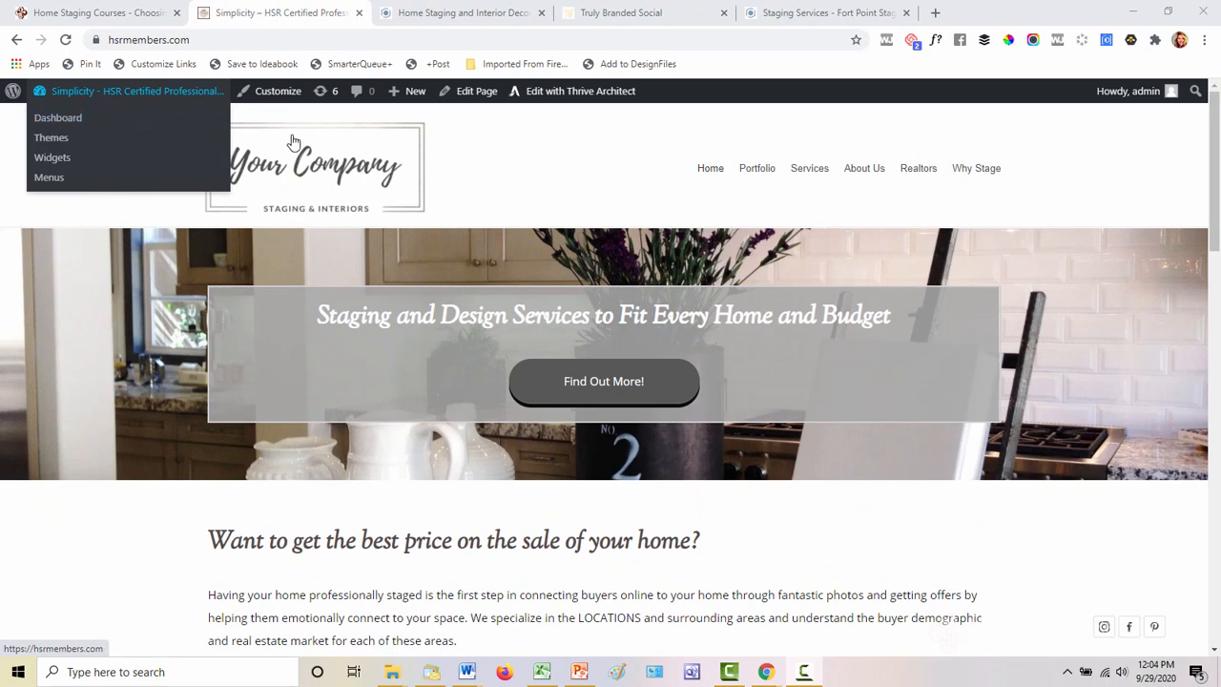
pyautogui.moveTo(410, 95)
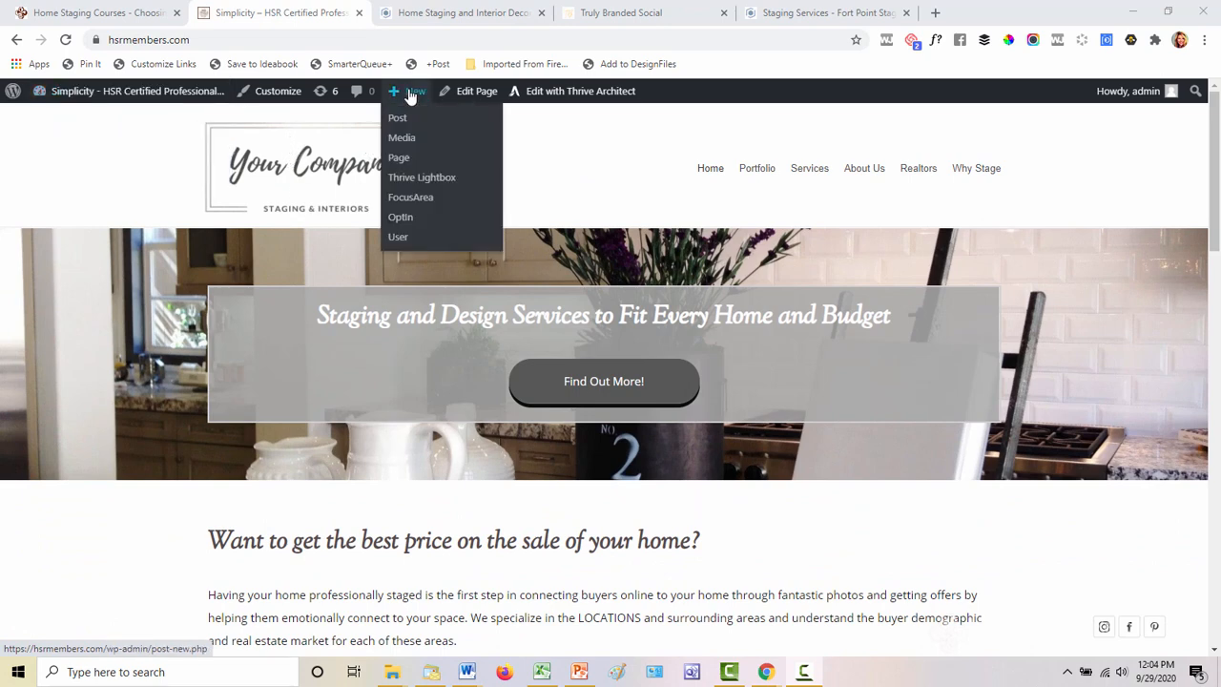
pyautogui.click(398, 160)
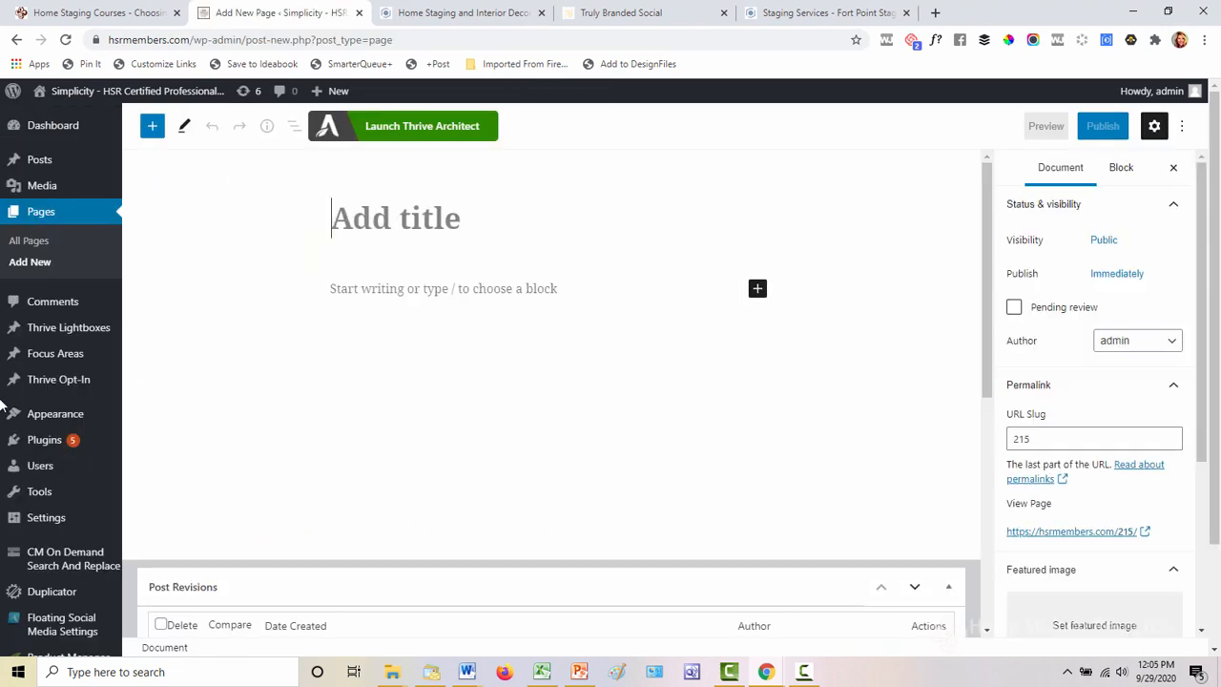
pyautogui.moveTo(79, 441)
pyautogui.moveTo(44, 446)
pyautogui.write('IK')
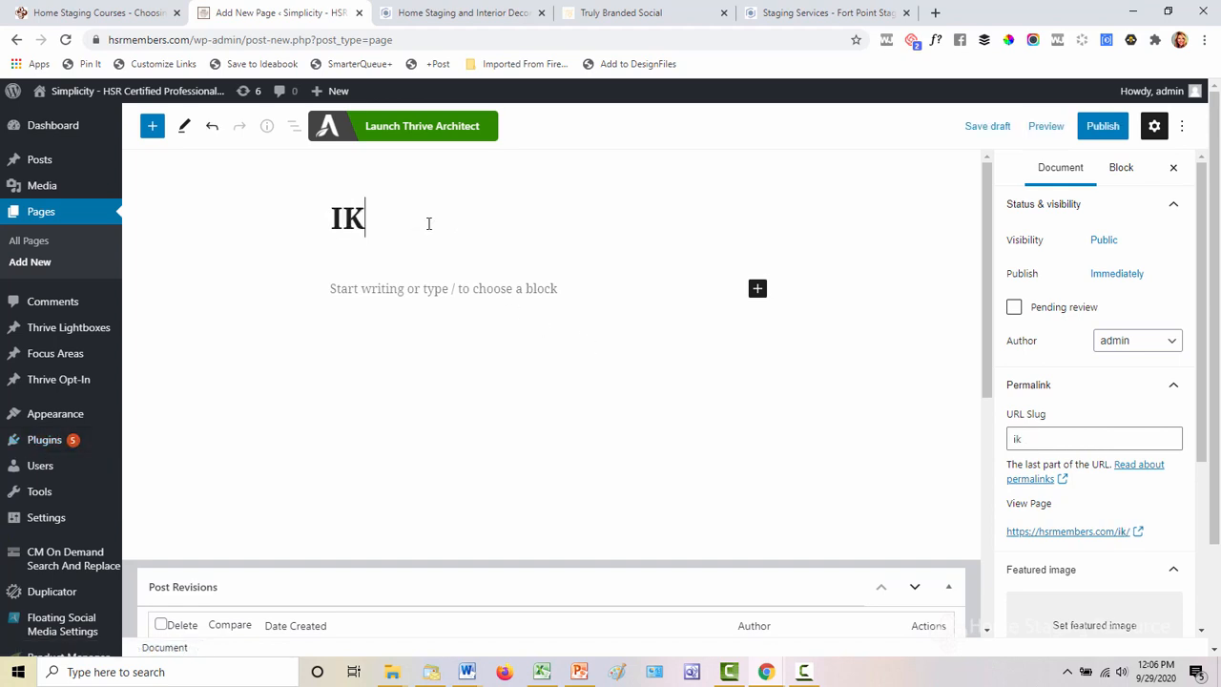
pyautogui.write('EA Shopping ')
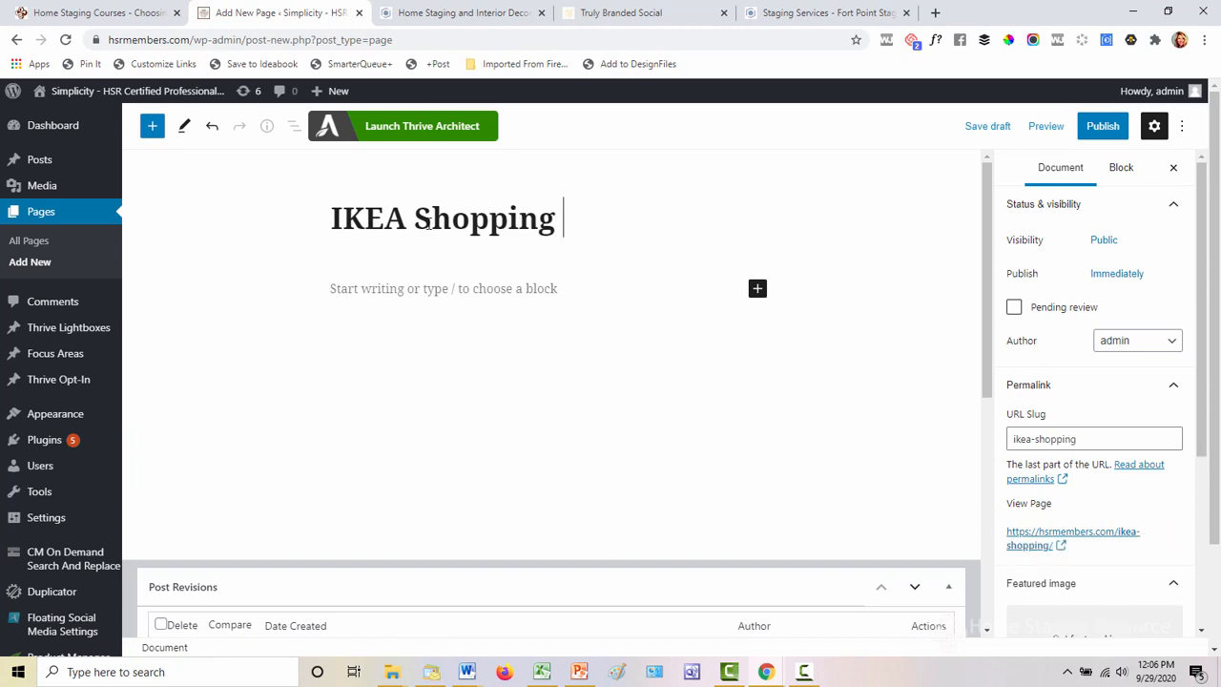
pyautogui.write('Guide')
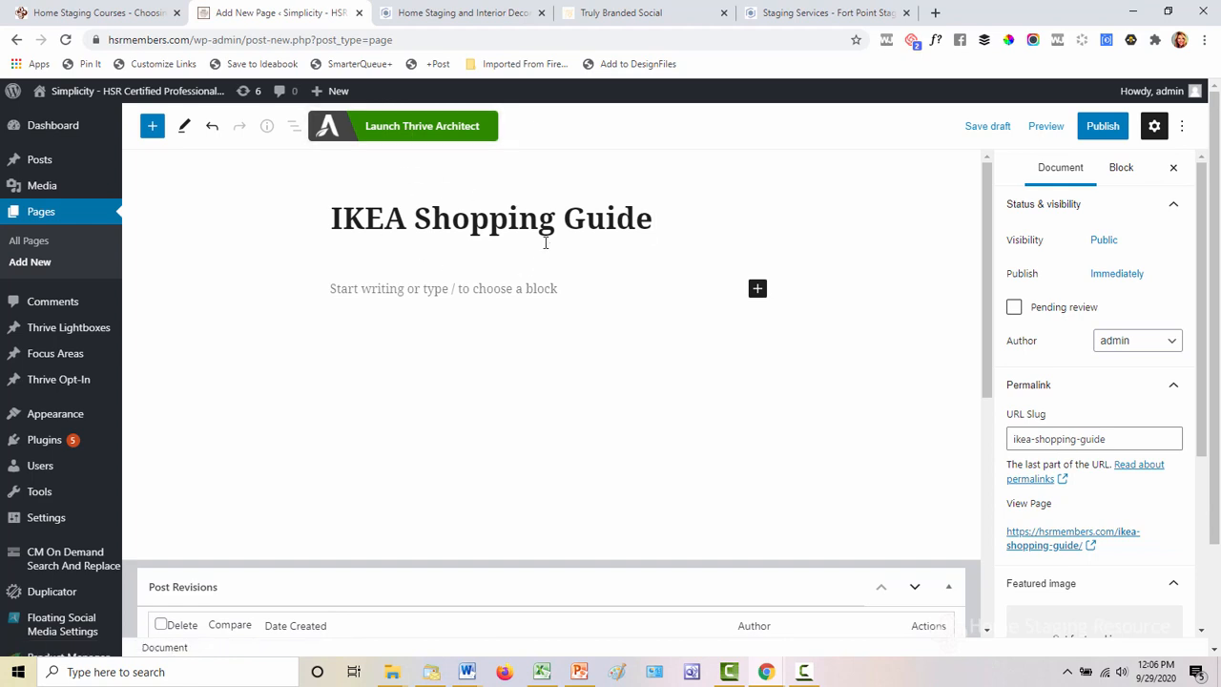
# - Launch Thrive Architect for the page, choose a pre-built landing page, and compare the Legacy and Smart Landing Page templates
pyautogui.click(412, 131)
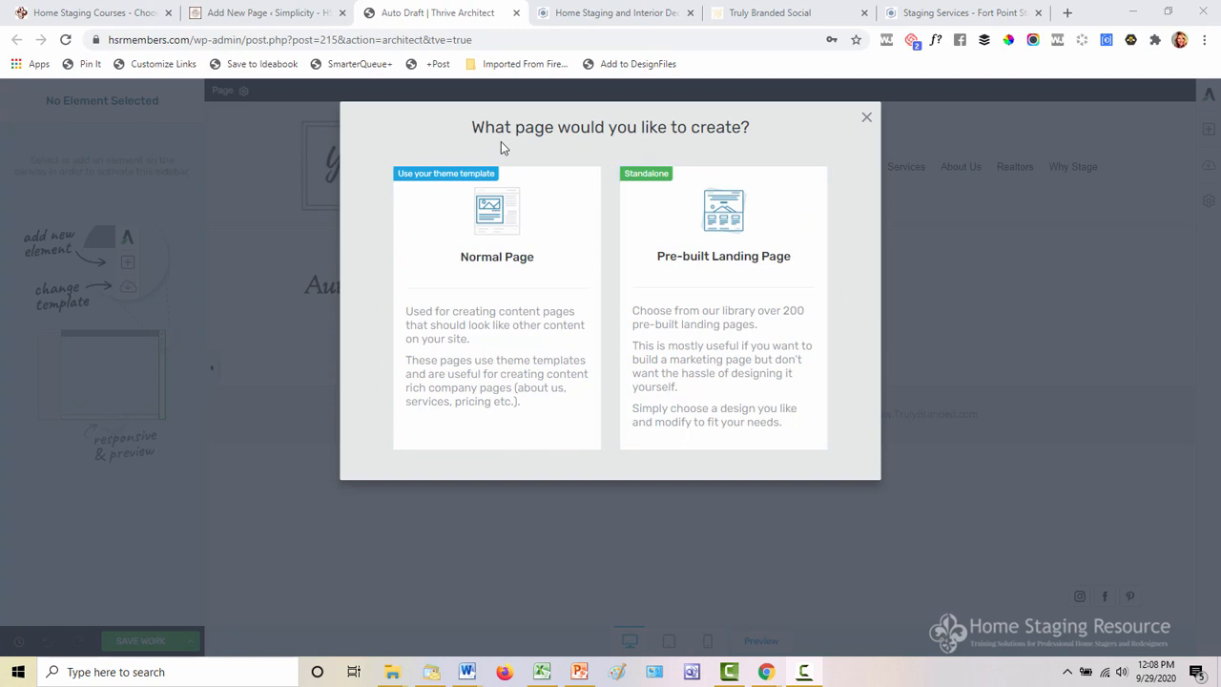
pyautogui.click(708, 362)
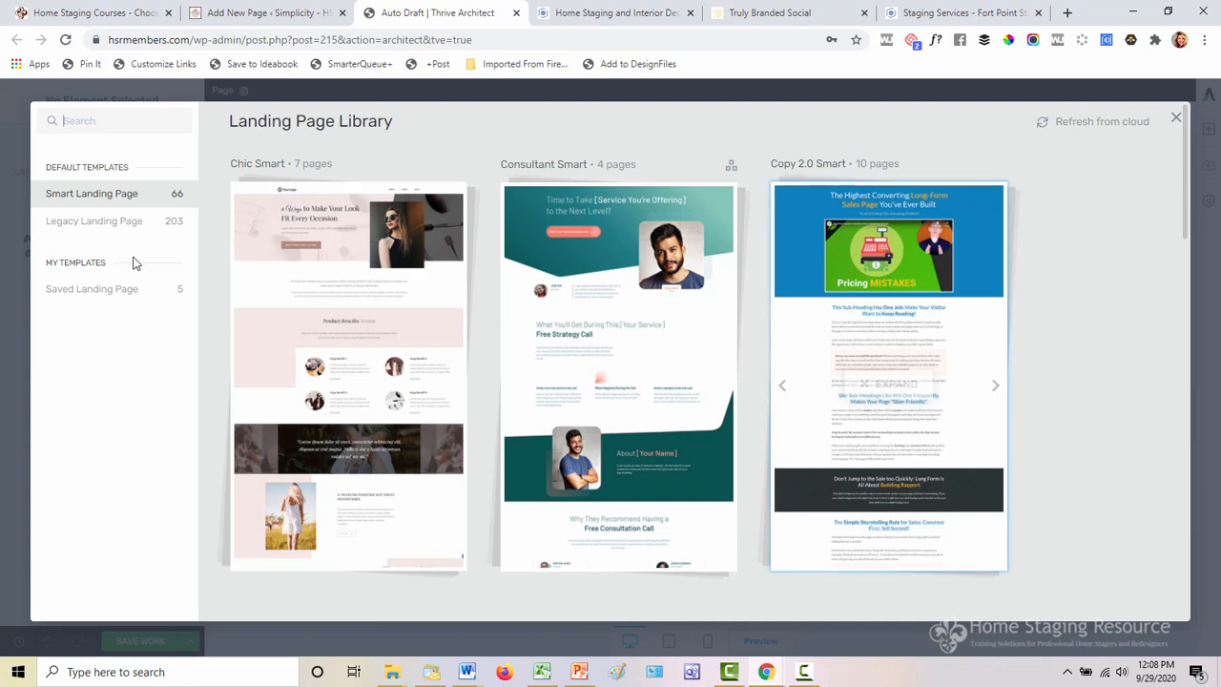
pyautogui.click(109, 224)
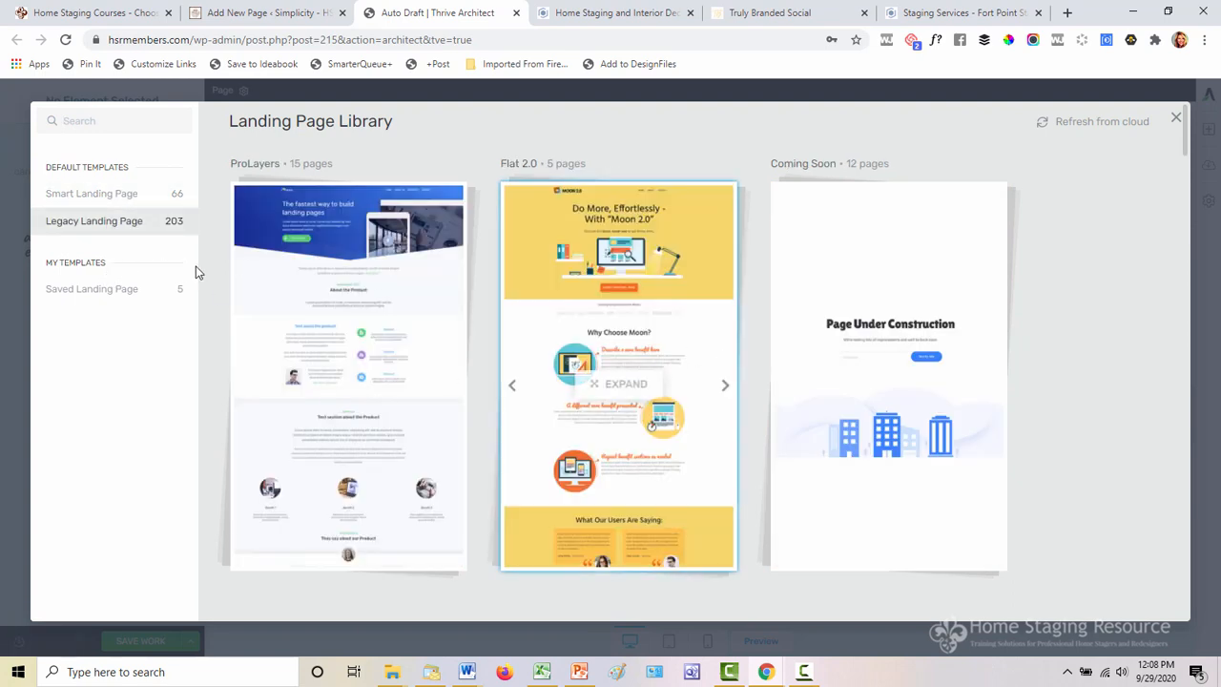
pyautogui.click(97, 199)
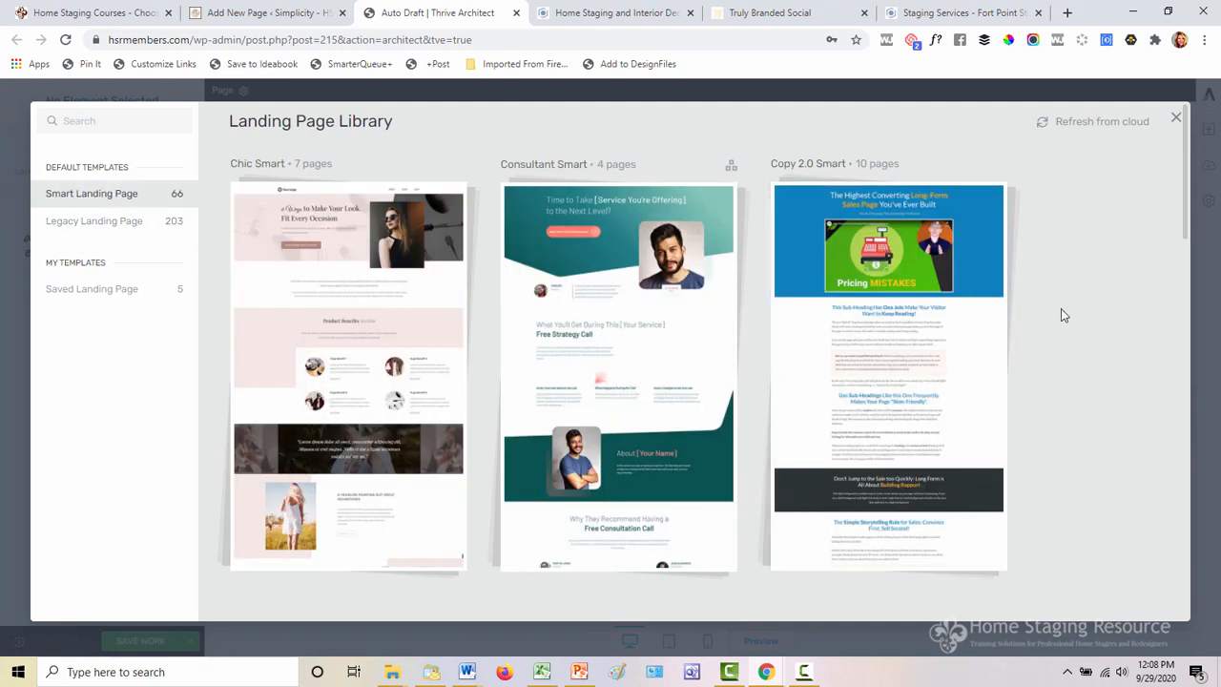
# - Browse the Smart Landing Page templates and open the Chic Smart set to examine its landing page designs
pyautogui.scroll(-4, 1061, 308)
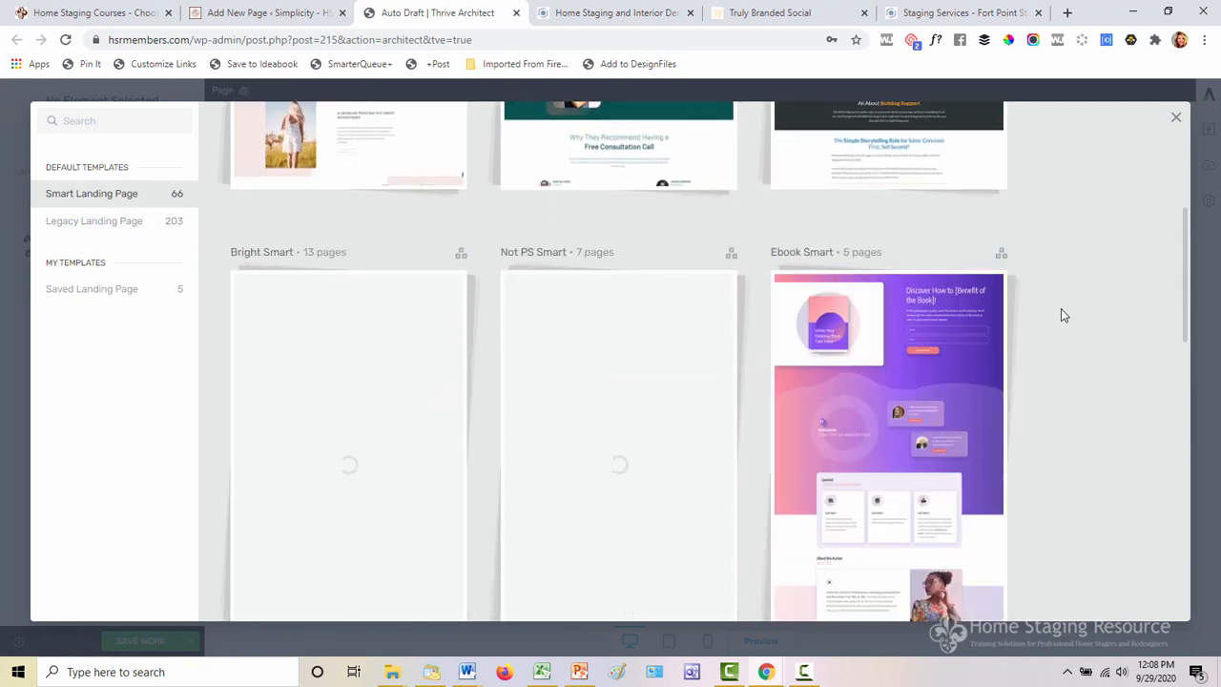
pyautogui.scroll(-2, 1061, 308)
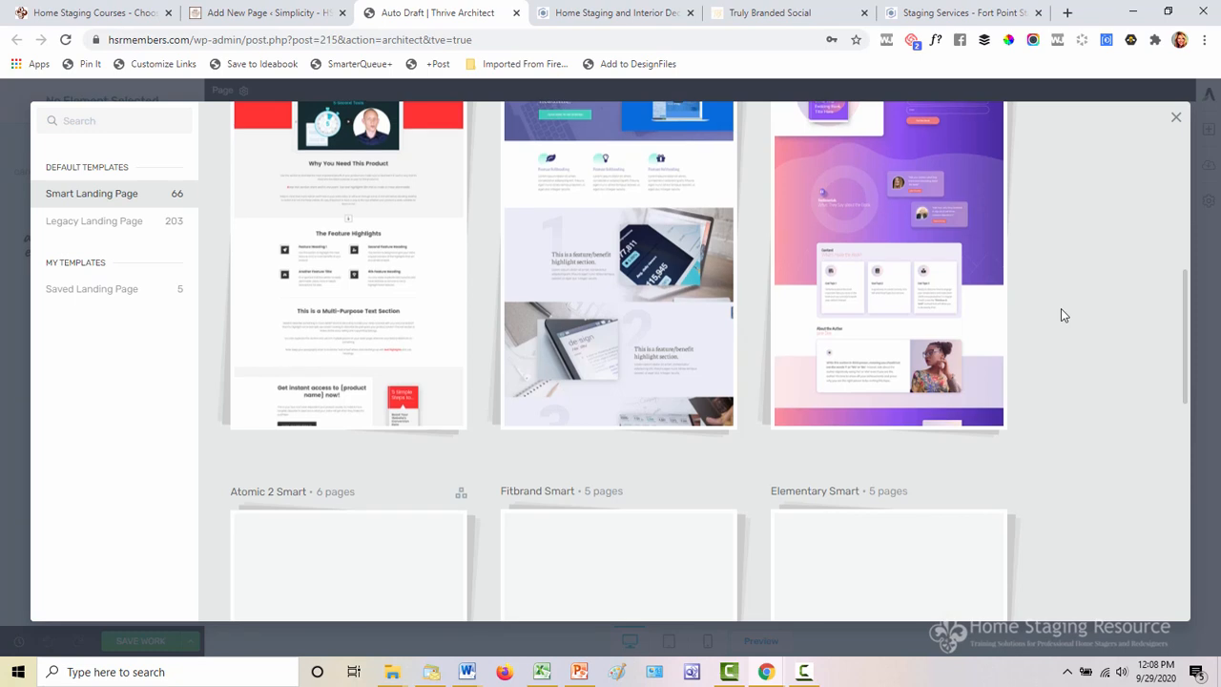
pyautogui.scroll(-2, 1061, 308)
pyautogui.scroll(-2, 1060, 308)
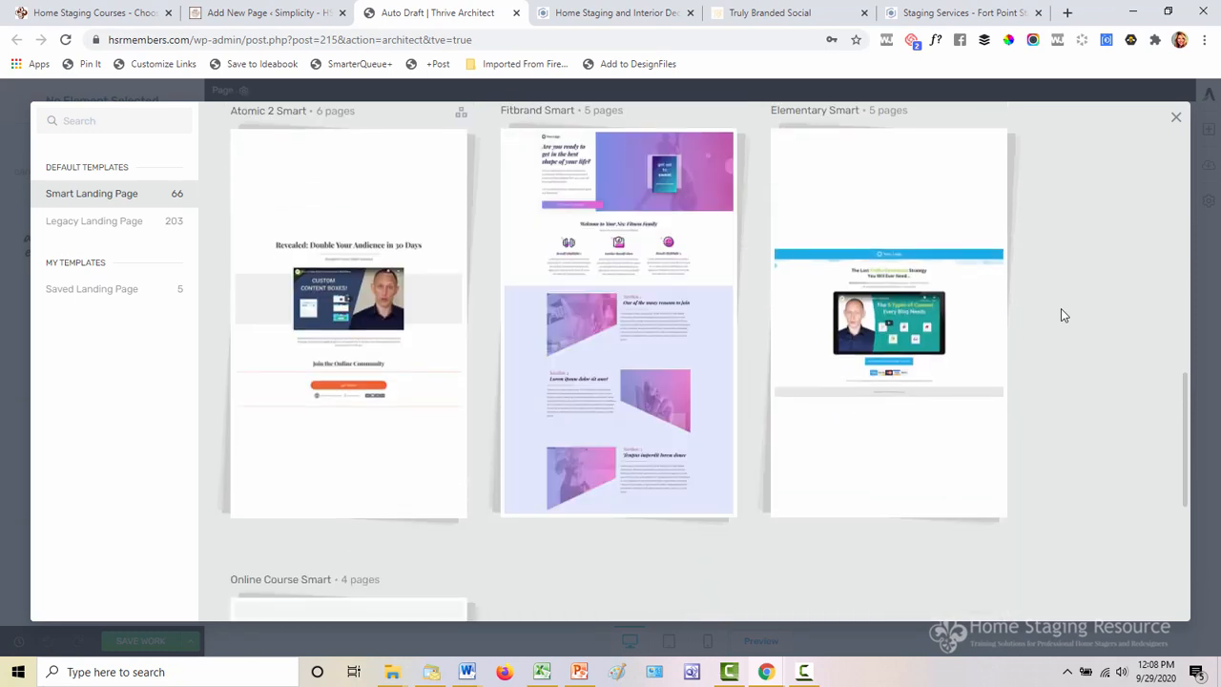
pyautogui.scroll(-3, 1060, 308)
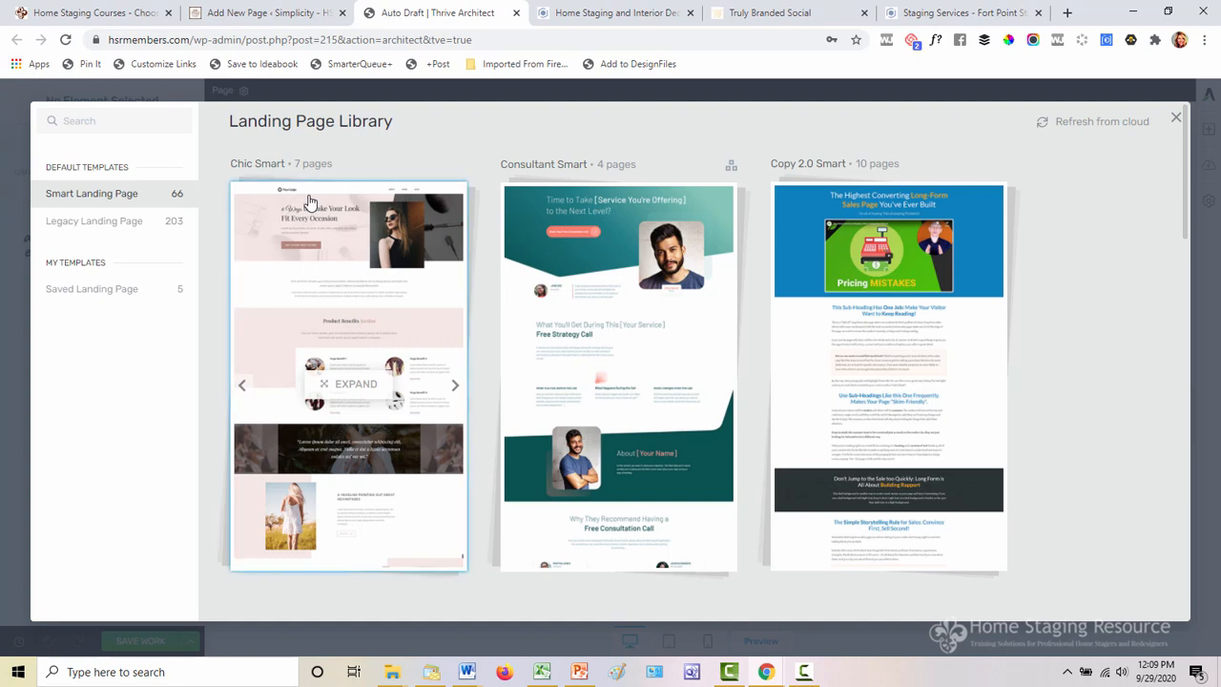
pyautogui.click(309, 201)
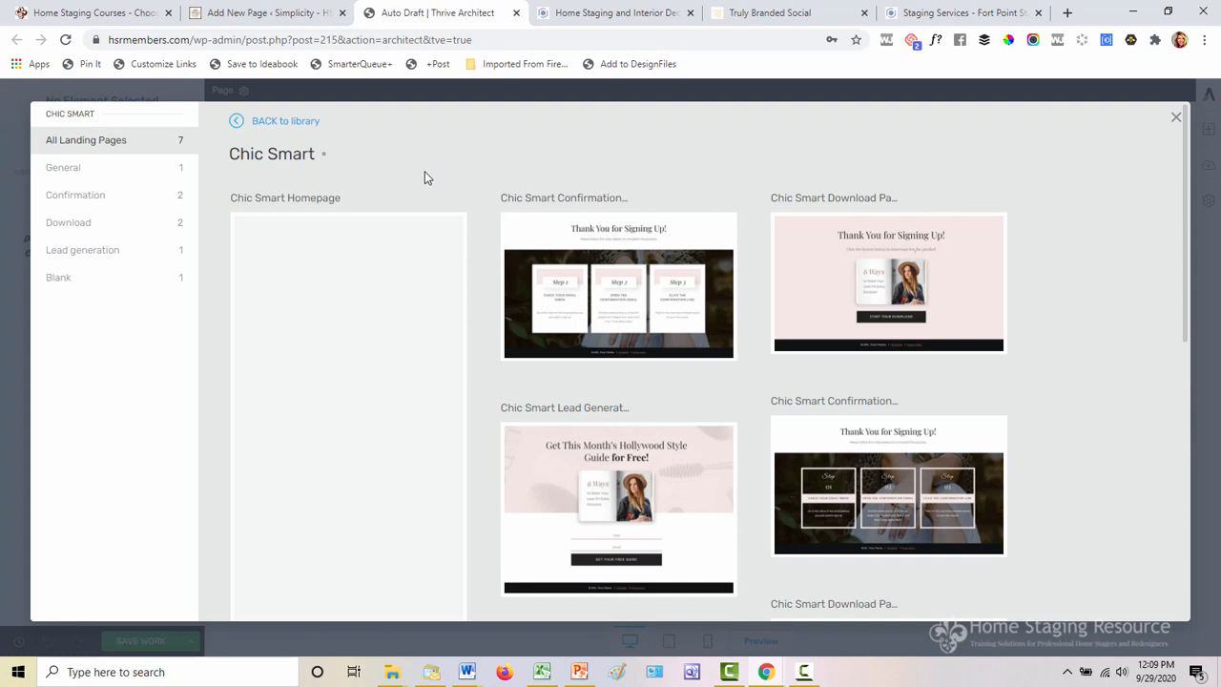
pyautogui.scroll(-2, 424, 171)
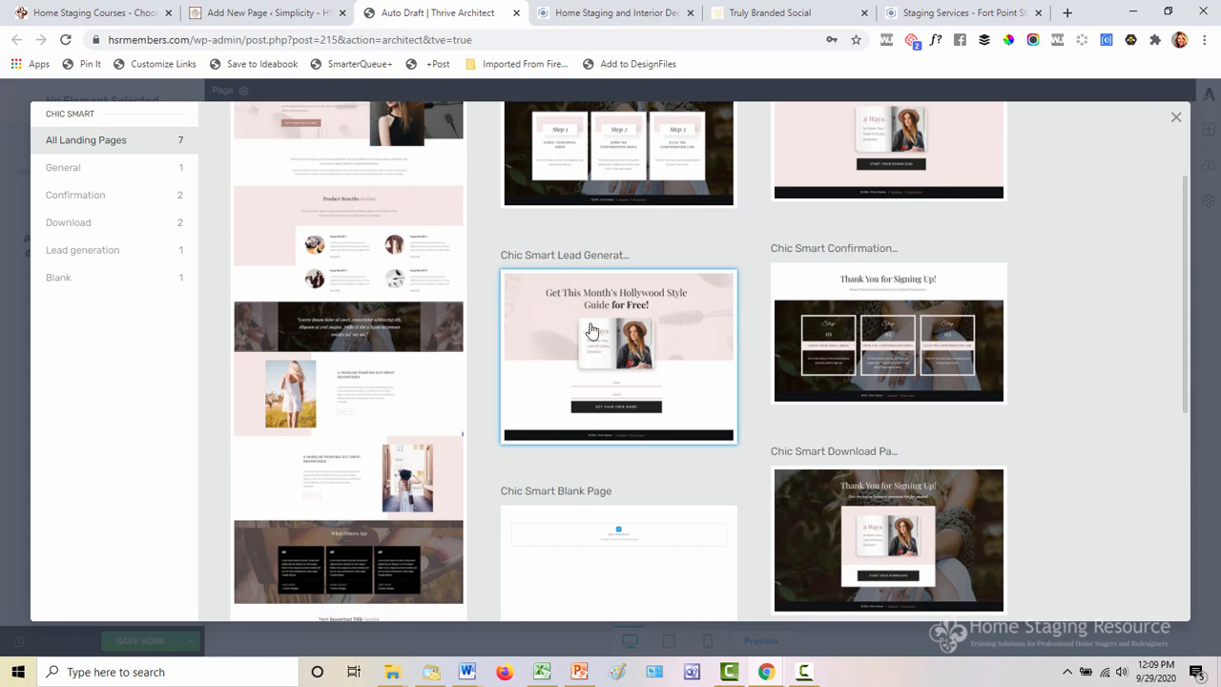
pyautogui.scroll(1, 591, 330)
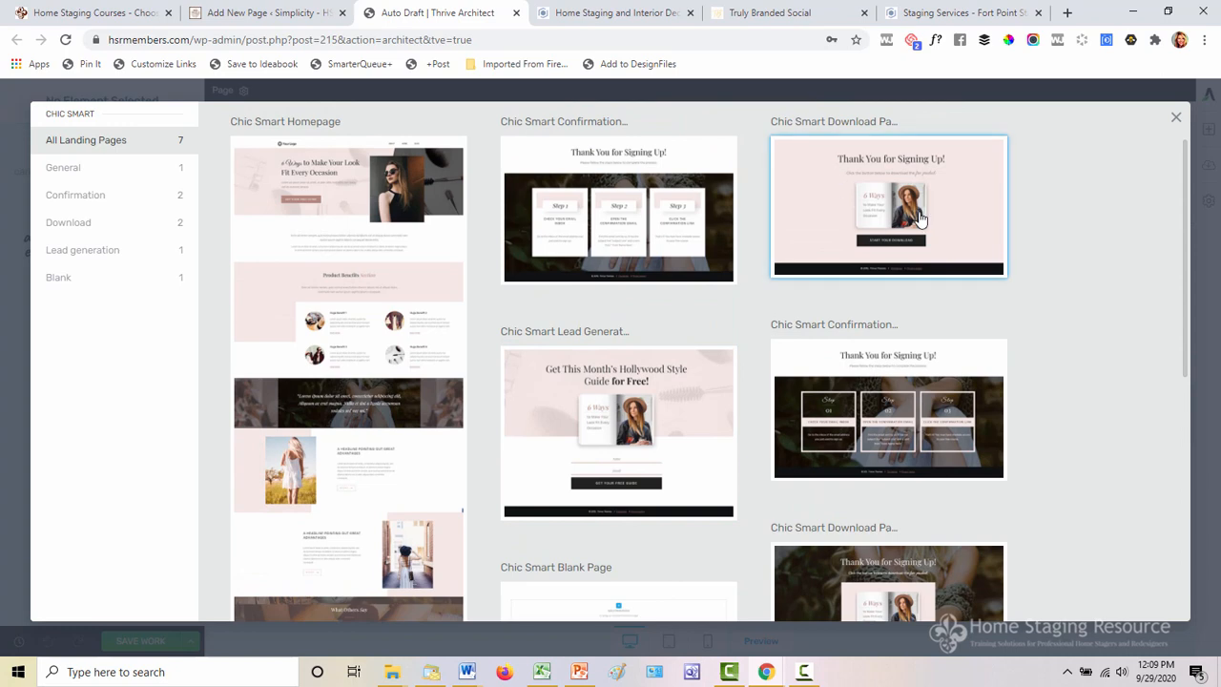
pyautogui.scroll(-2, 882, 229)
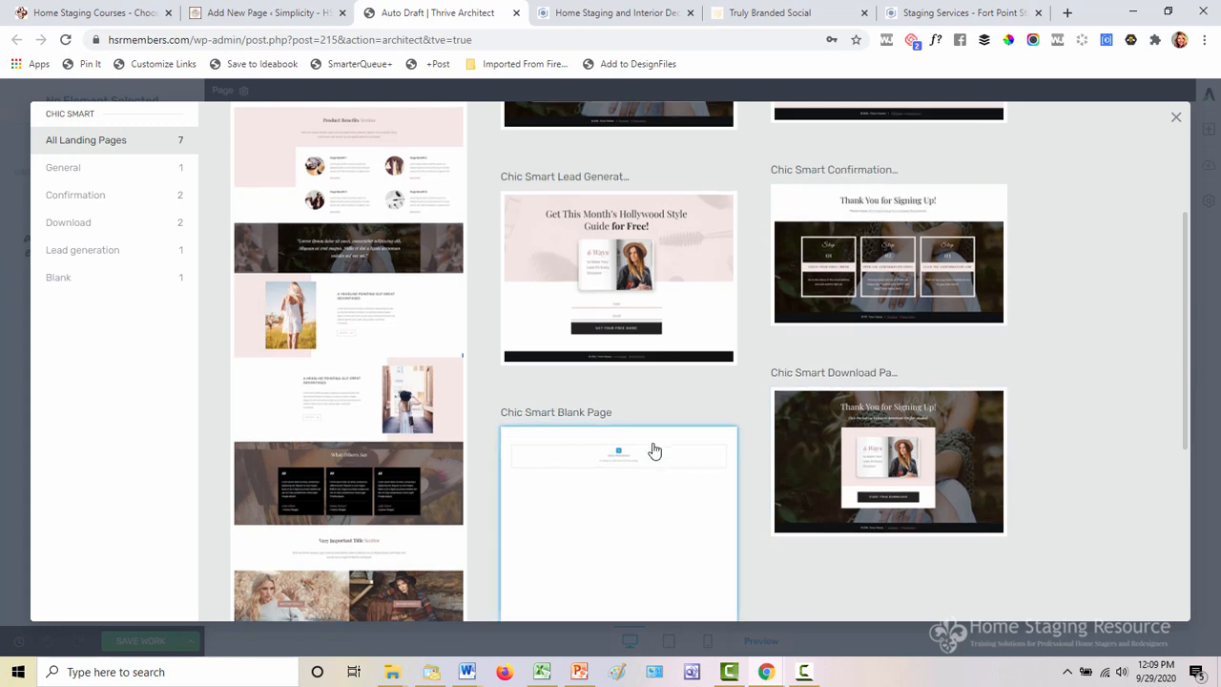
# - Look over the Chic Smart set's homepage and other designs, and apply the Chic Smart Lead Generation template to the page
pyautogui.scroll(-4, 654, 448)
pyautogui.scroll(7, 652, 446)
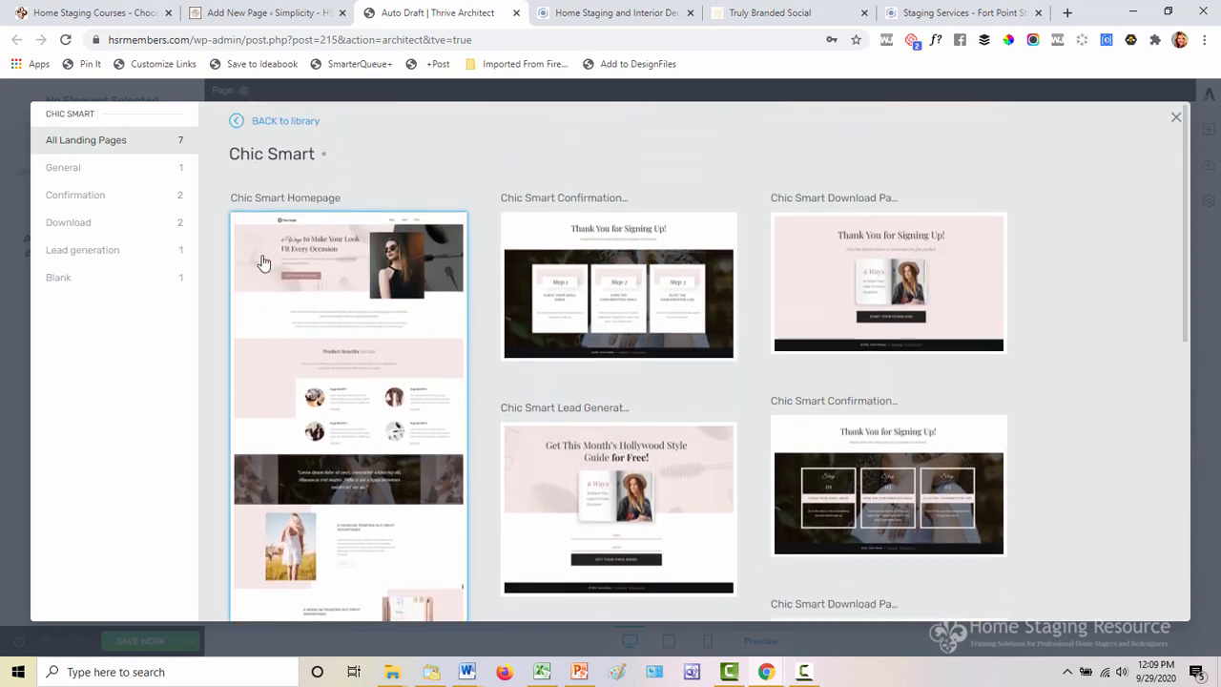
pyautogui.scroll(-3, 263, 265)
pyautogui.scroll(-5, 314, 362)
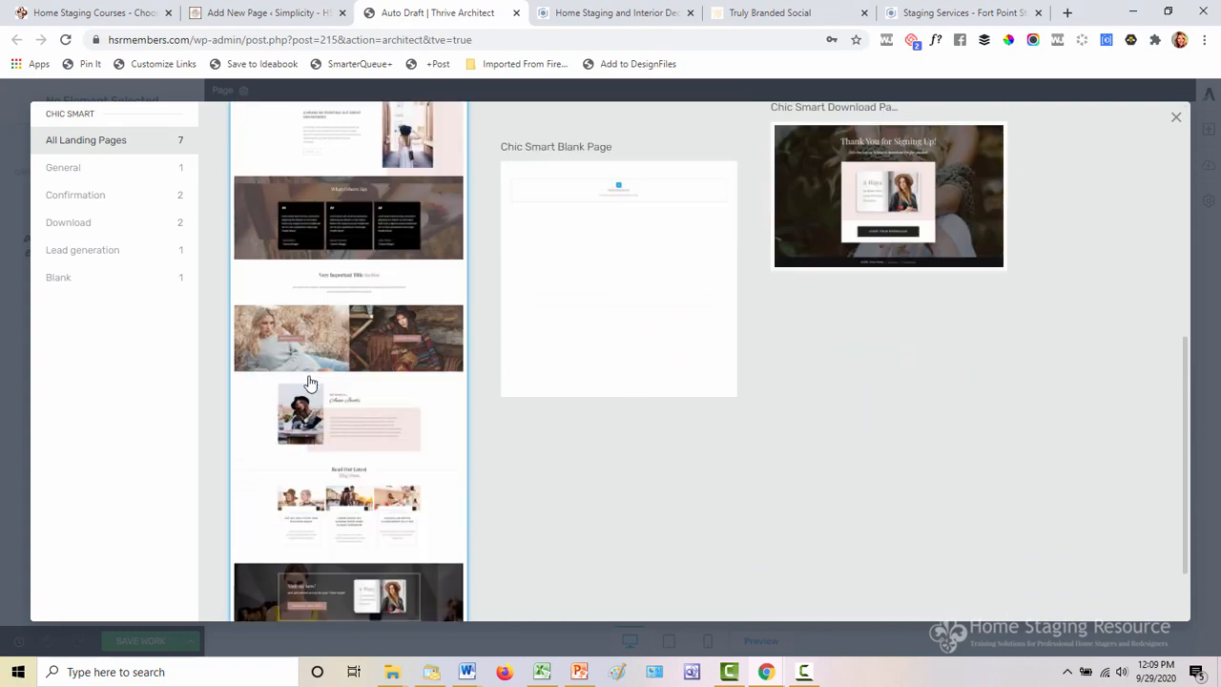
pyautogui.scroll(5, 309, 383)
pyautogui.scroll(3, 309, 384)
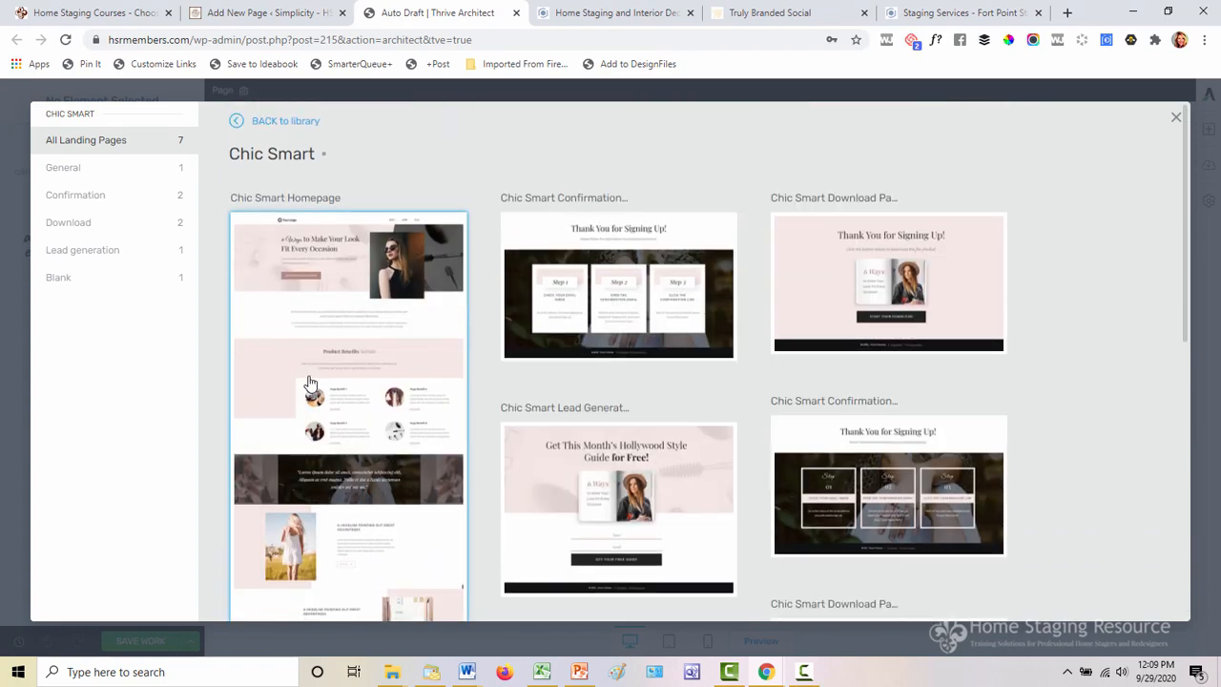
pyautogui.scroll(-2, 309, 384)
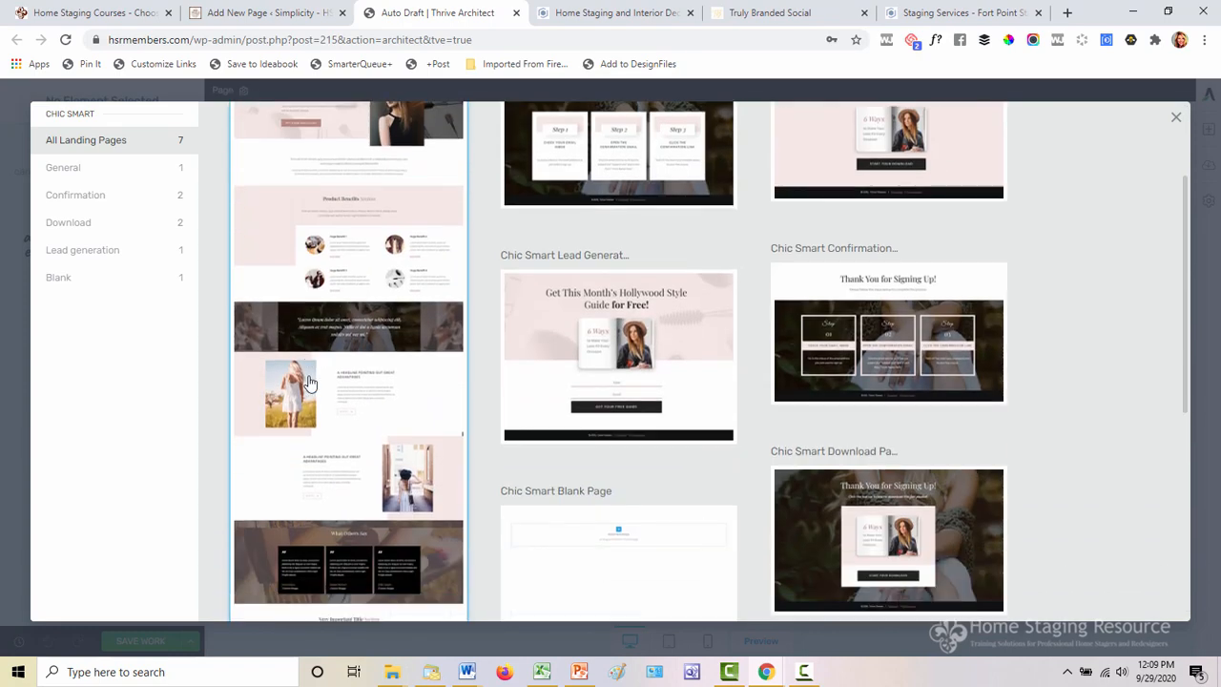
pyautogui.click(610, 315)
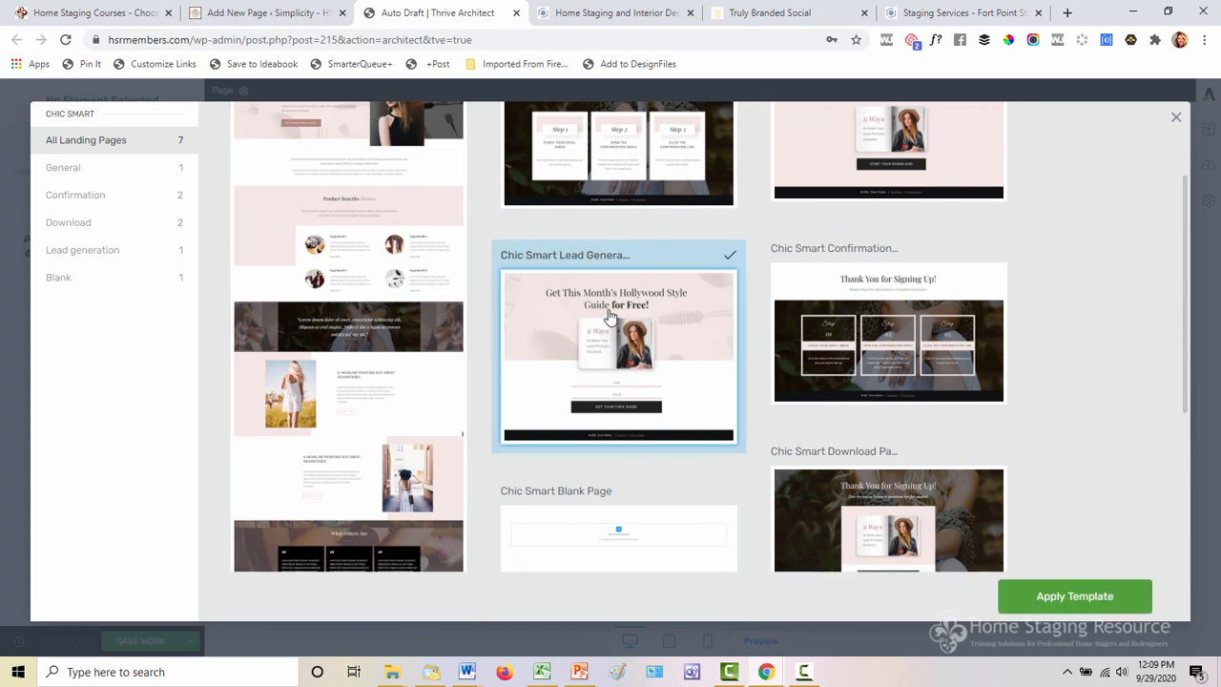
pyautogui.click(1085, 601)
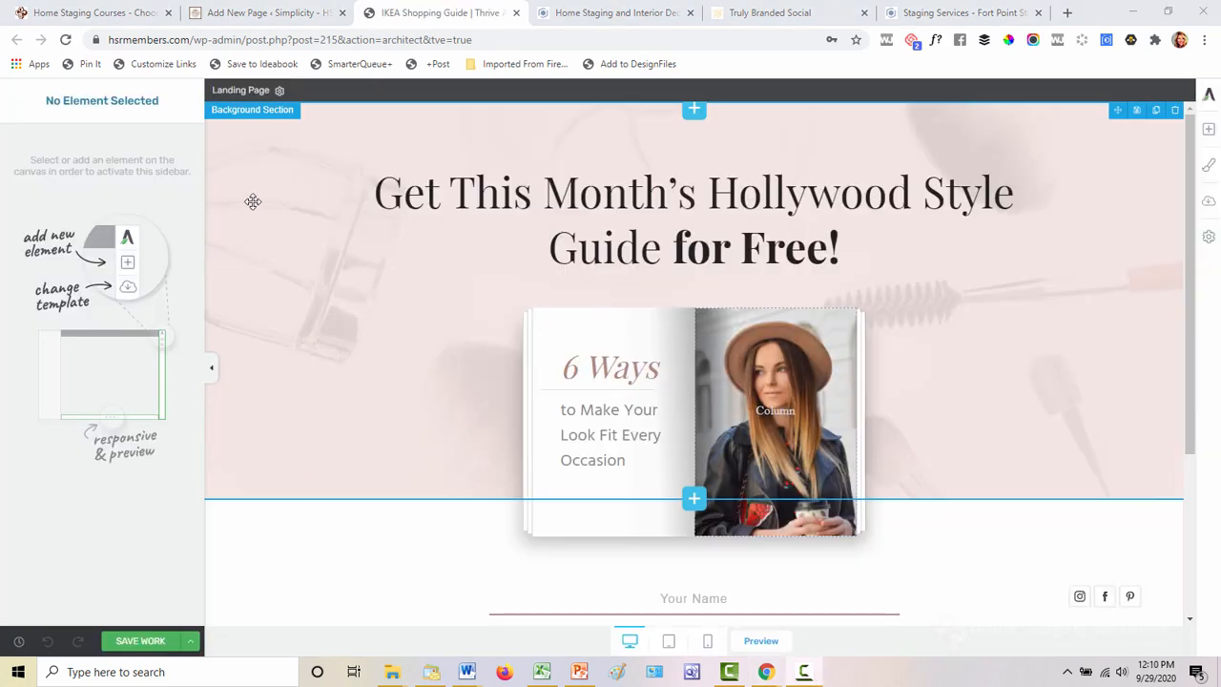
# - Replace the header section's chic-bg-image-1.jpeg background layer with the dining room photo HSR-Simplicity-New-5.jpg from the media library
pyautogui.click(246, 208)
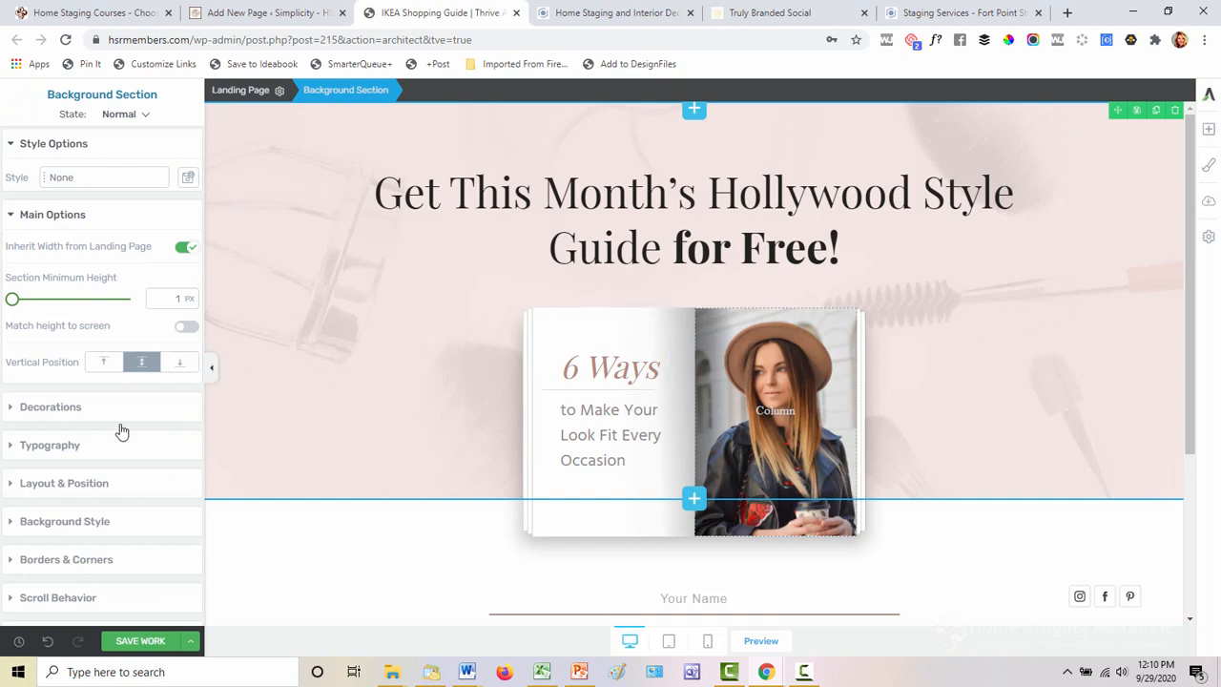
pyautogui.click(63, 524)
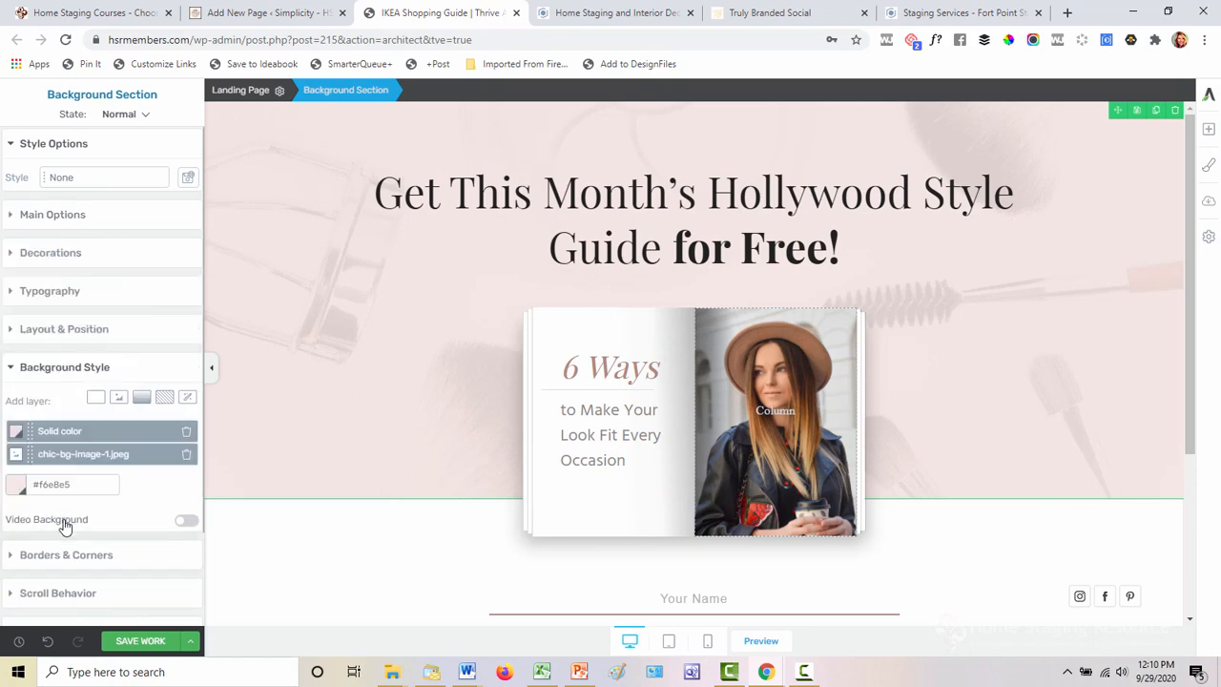
pyautogui.click(91, 455)
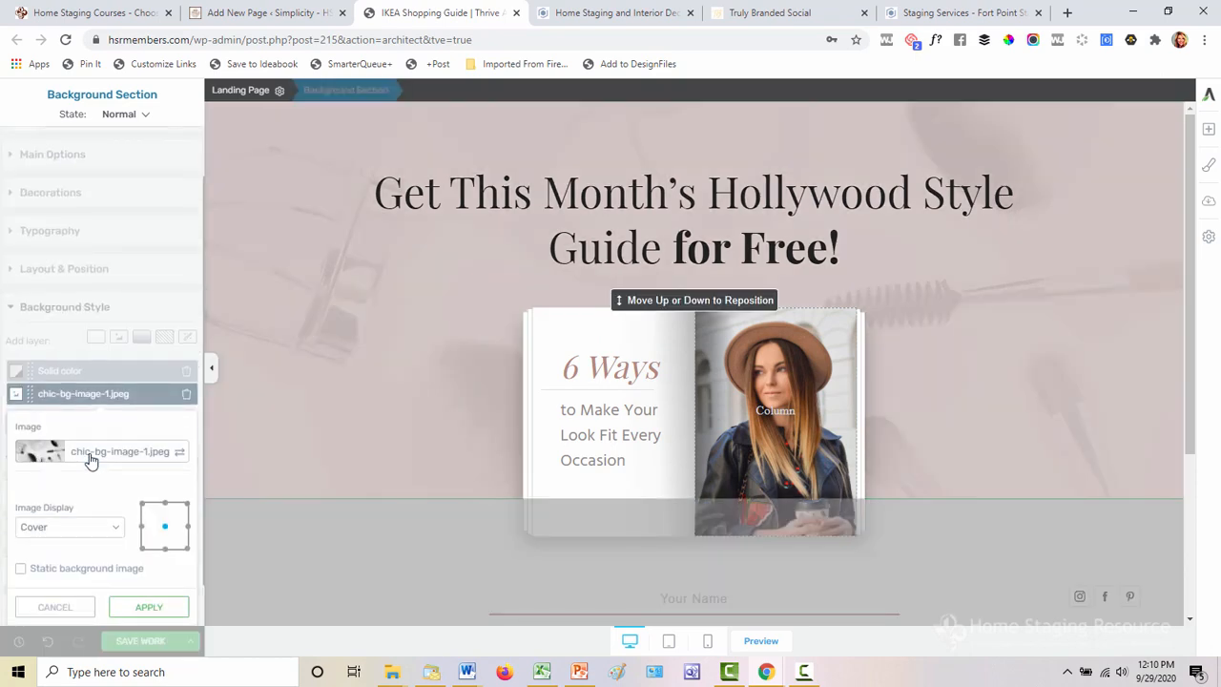
pyautogui.click(142, 456)
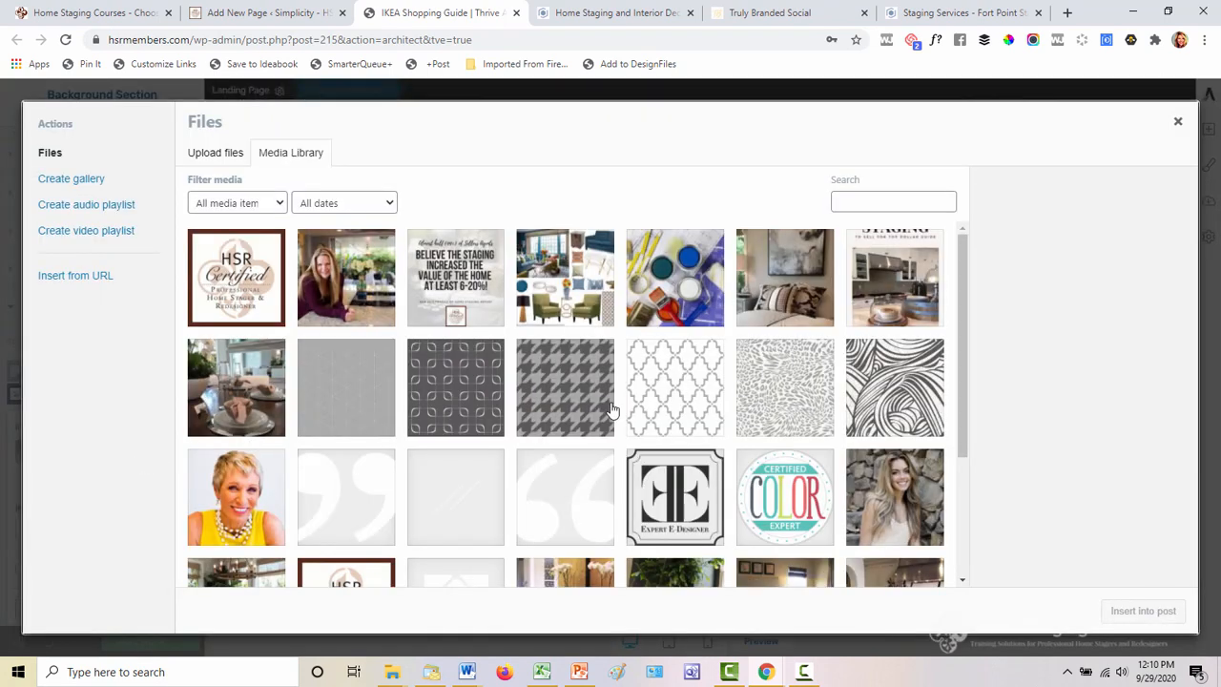
pyautogui.scroll(-4, 657, 462)
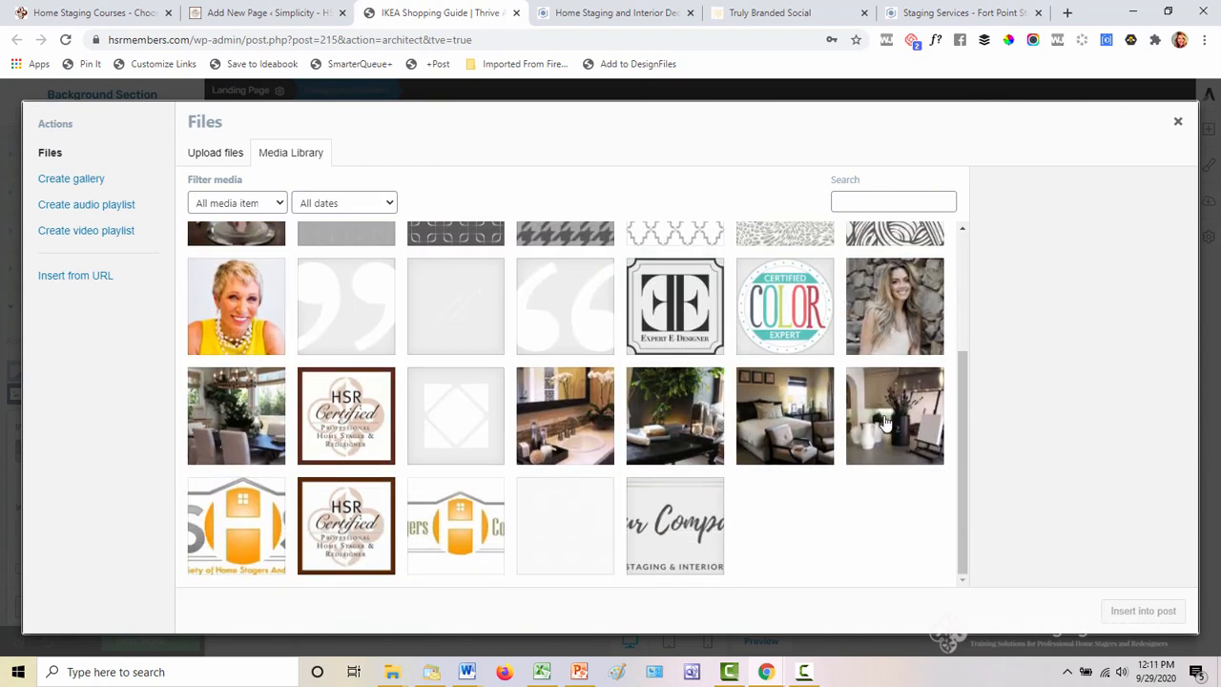
pyautogui.click(211, 421)
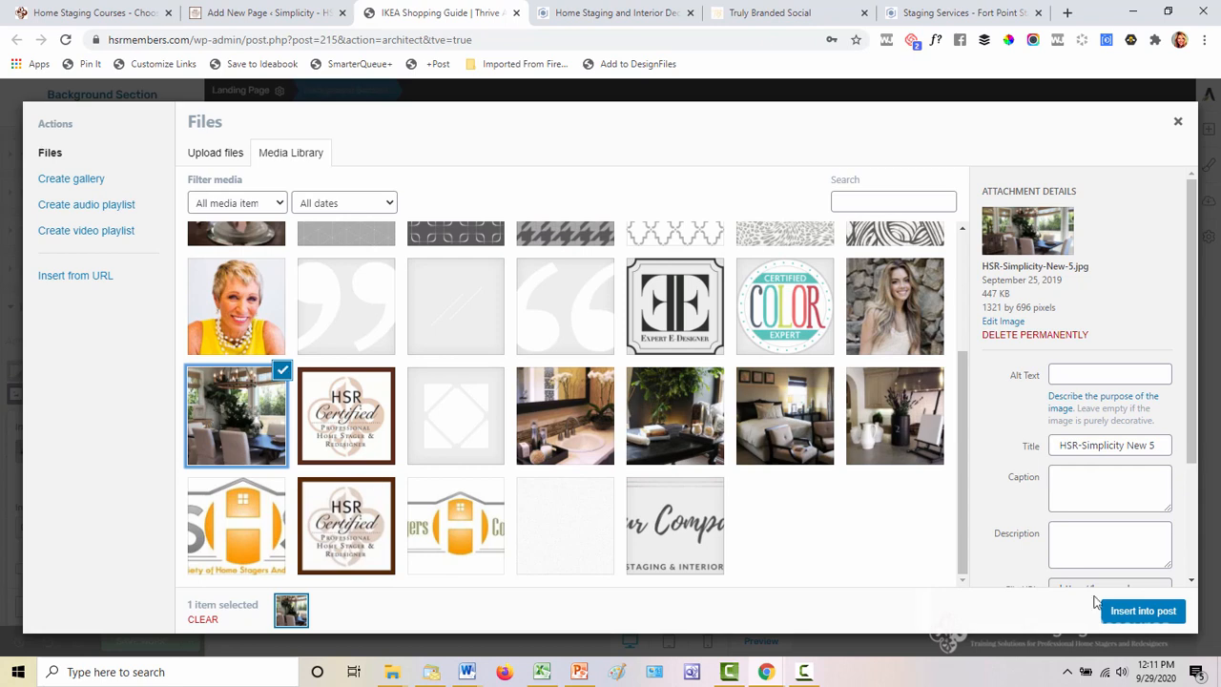
pyautogui.click(1137, 612)
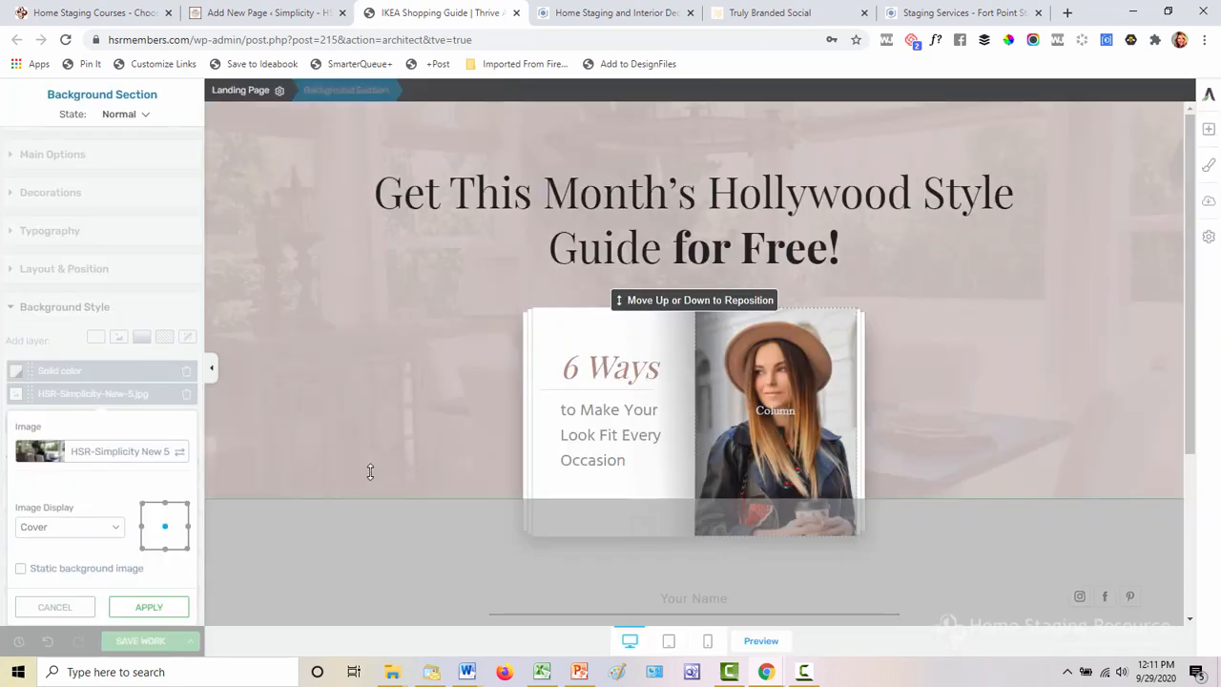
pyautogui.click(140, 608)
# - Reword the header headline to "Get my go-to IKEA Shopping Guide for Free!"
pyautogui.click(429, 191)
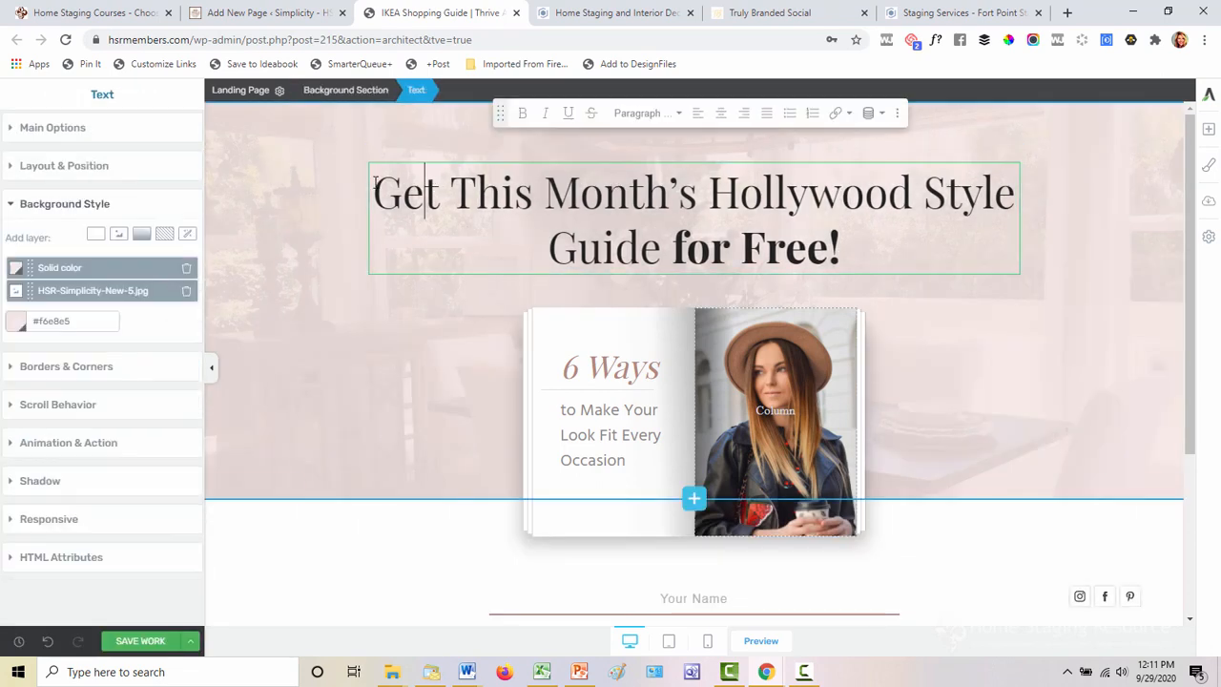
pyautogui.moveTo(450, 196); pyautogui.dragTo(662, 236)
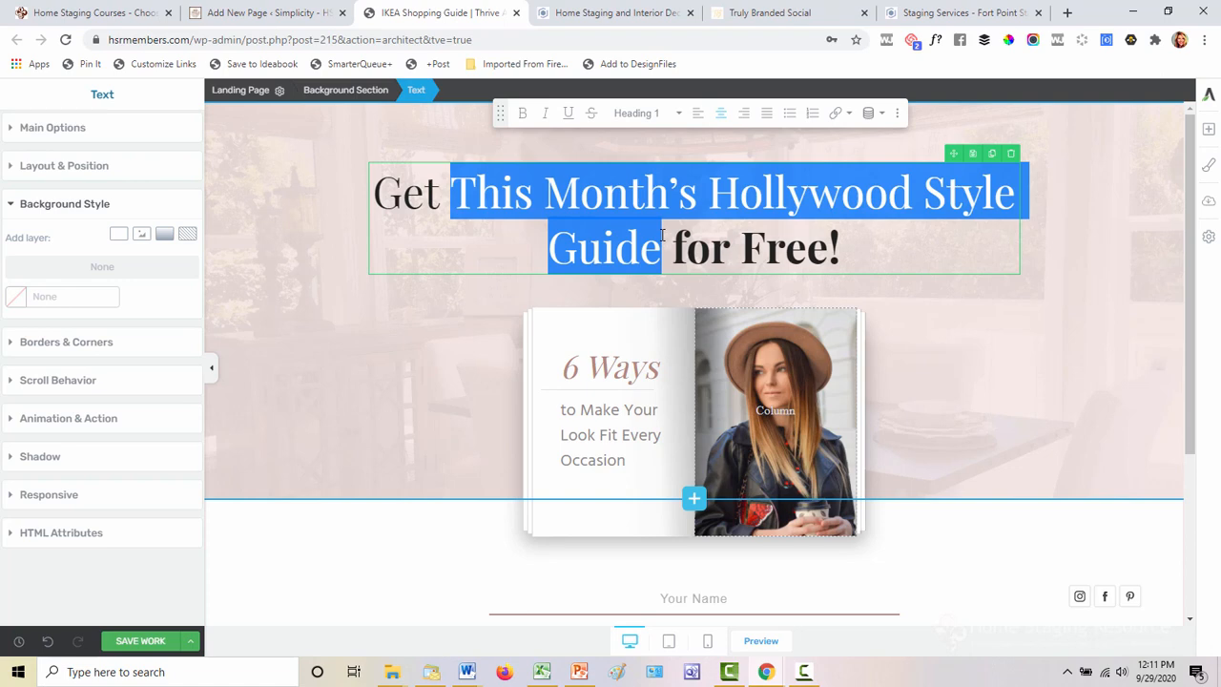
pyautogui.write('my go-to IKEA Shopping Guide')
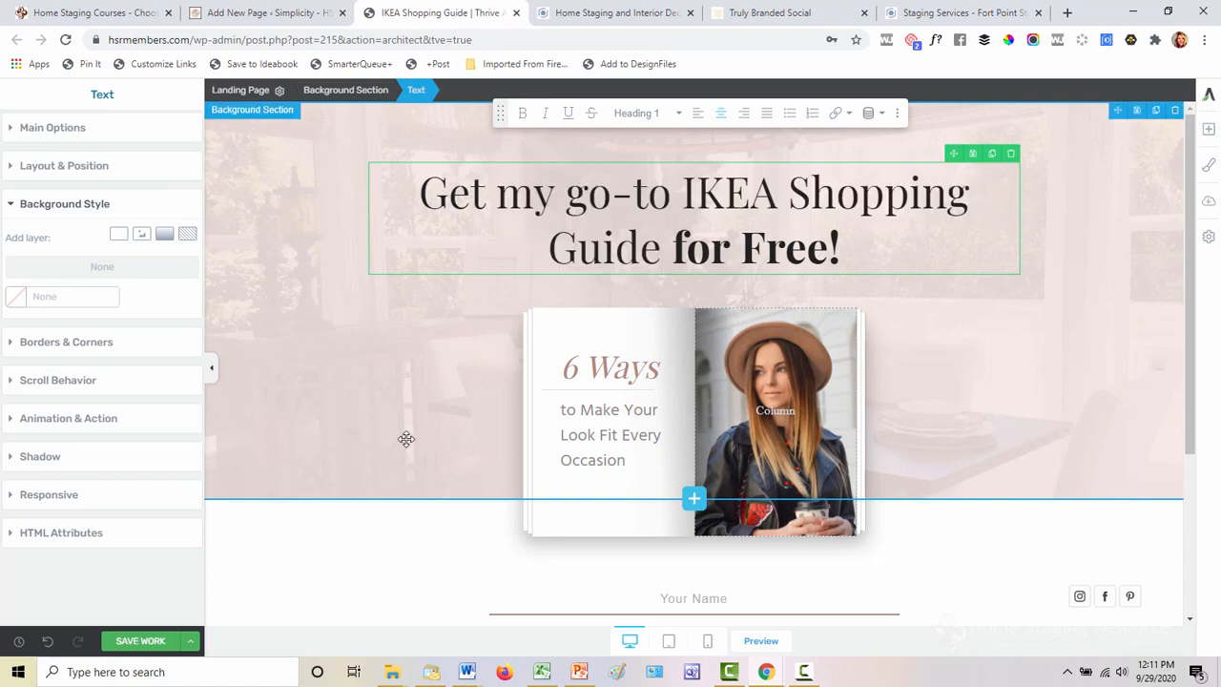
# - Upload IKEA-Hacks.jpg and use it as the background image of the book's photo column in place of chic_cover_image-1.jpg
pyautogui.click(778, 405)
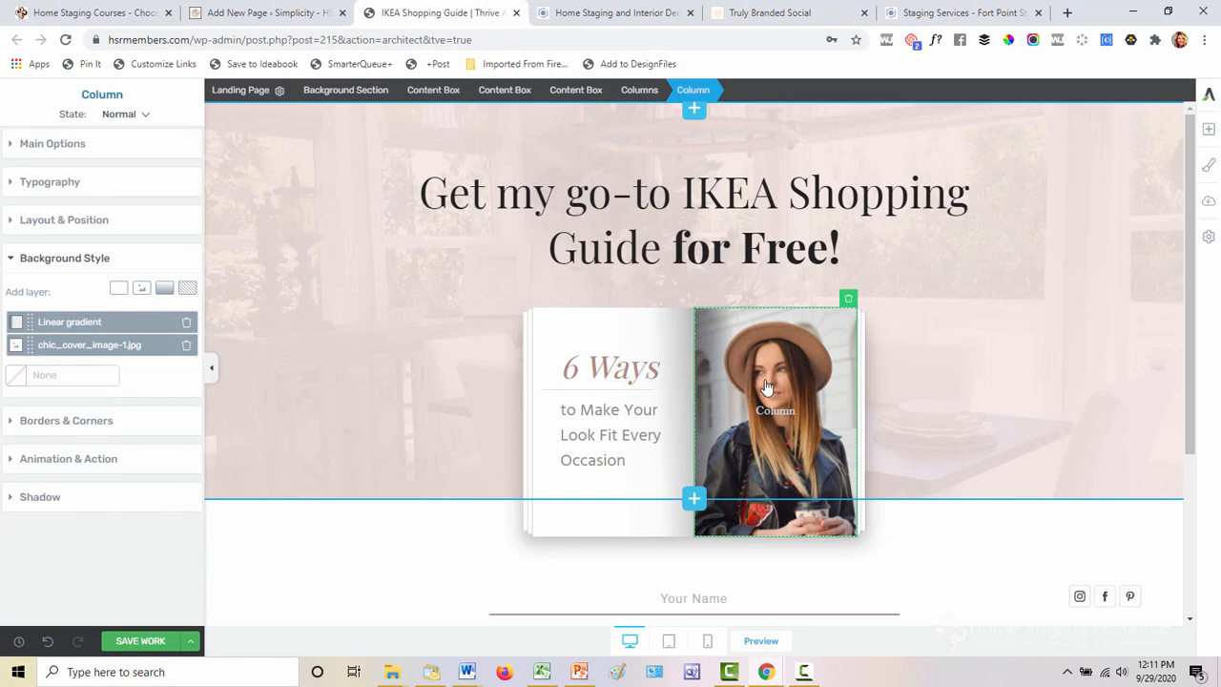
pyautogui.click(91, 348)
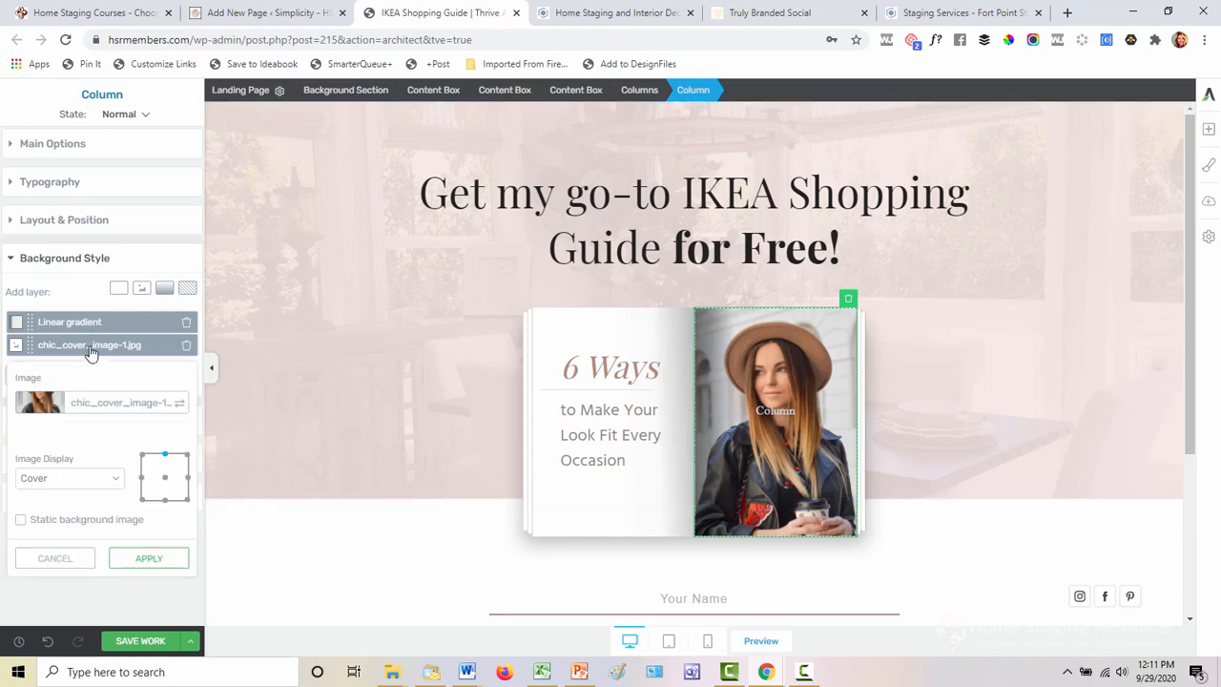
pyautogui.click(91, 349)
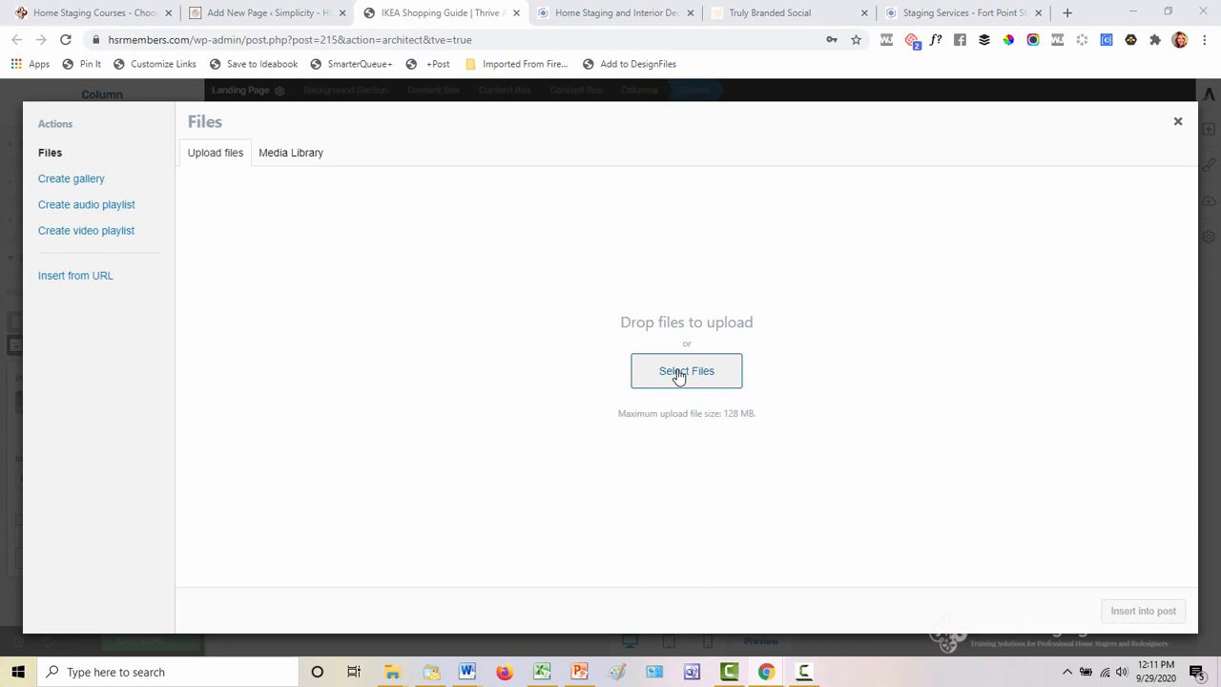
pyautogui.click(679, 376)
pyautogui.click(472, 347)
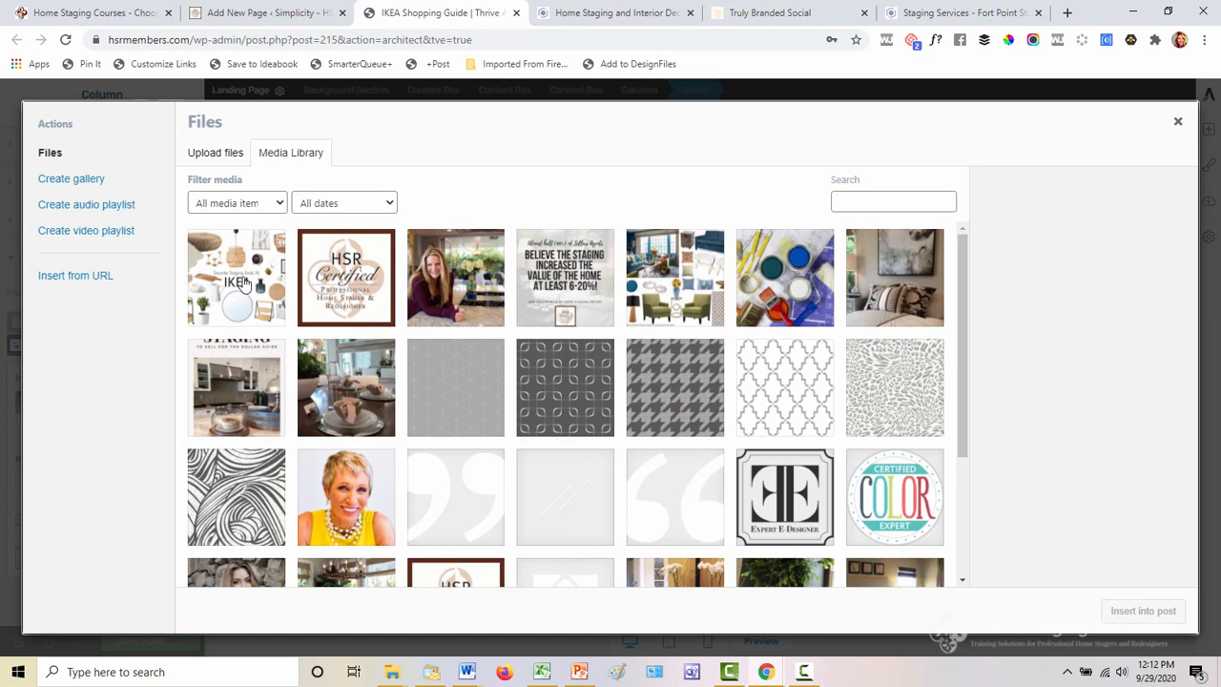
pyautogui.click(245, 284)
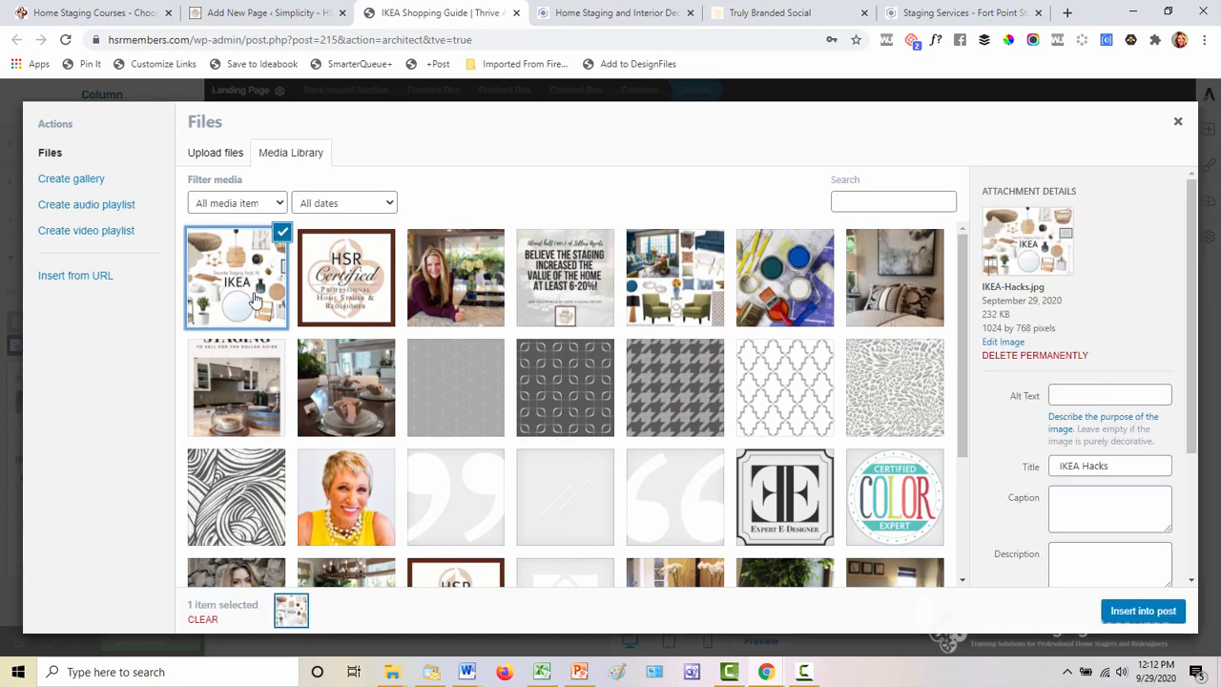
pyautogui.click(1142, 613)
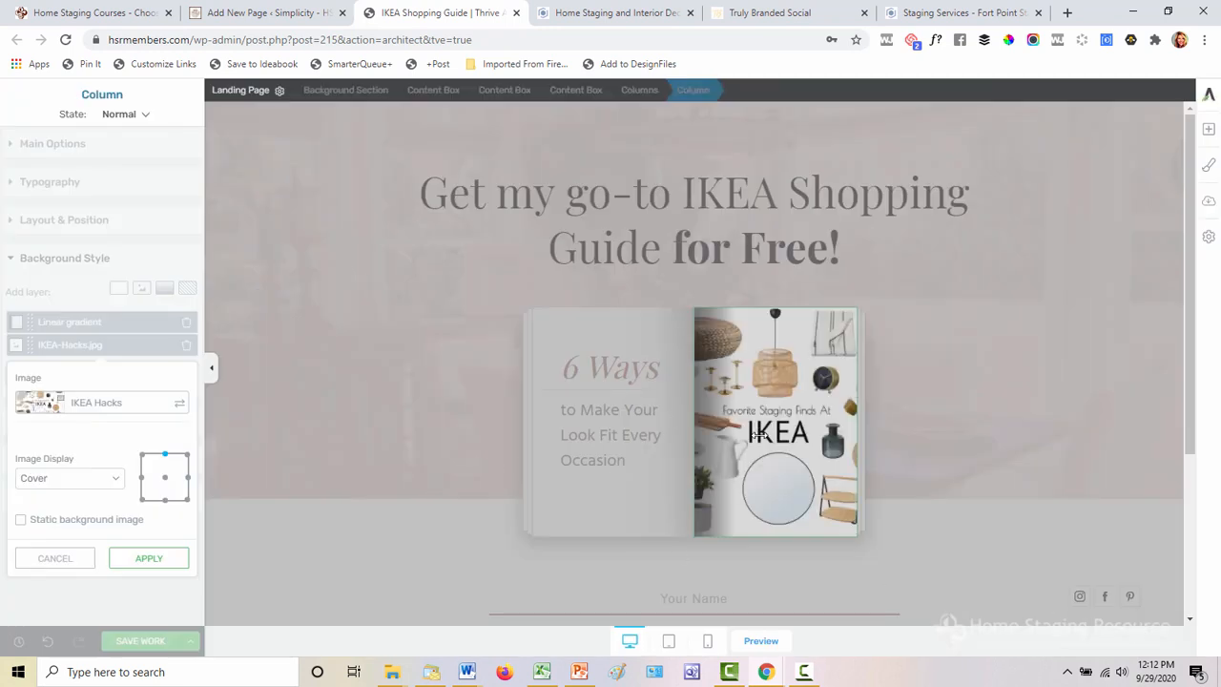
# - Shift the book's background image to center its IKEA title, and change the book's text to "IKEA" and "Shopping Link List of My Favorite Products>>>"
pyautogui.moveTo(765, 442)
pyautogui.mouseDown()
pyautogui.moveTo(742, 443)
pyautogui.moveTo(758, 442)
pyautogui.mouseUp()
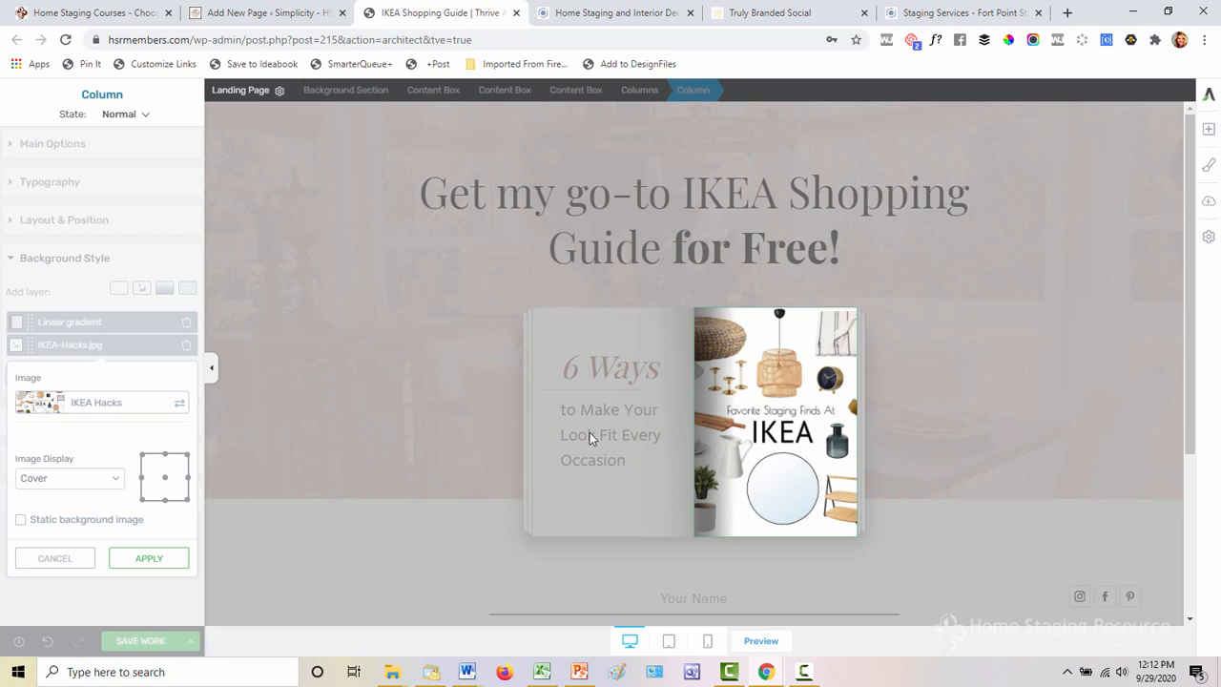
pyautogui.moveTo(768, 449)
pyautogui.mouseDown()
pyautogui.moveTo(824, 455)
pyautogui.moveTo(758, 457)
pyautogui.mouseUp()
pyautogui.click(149, 558)
pyautogui.click(389, 502)
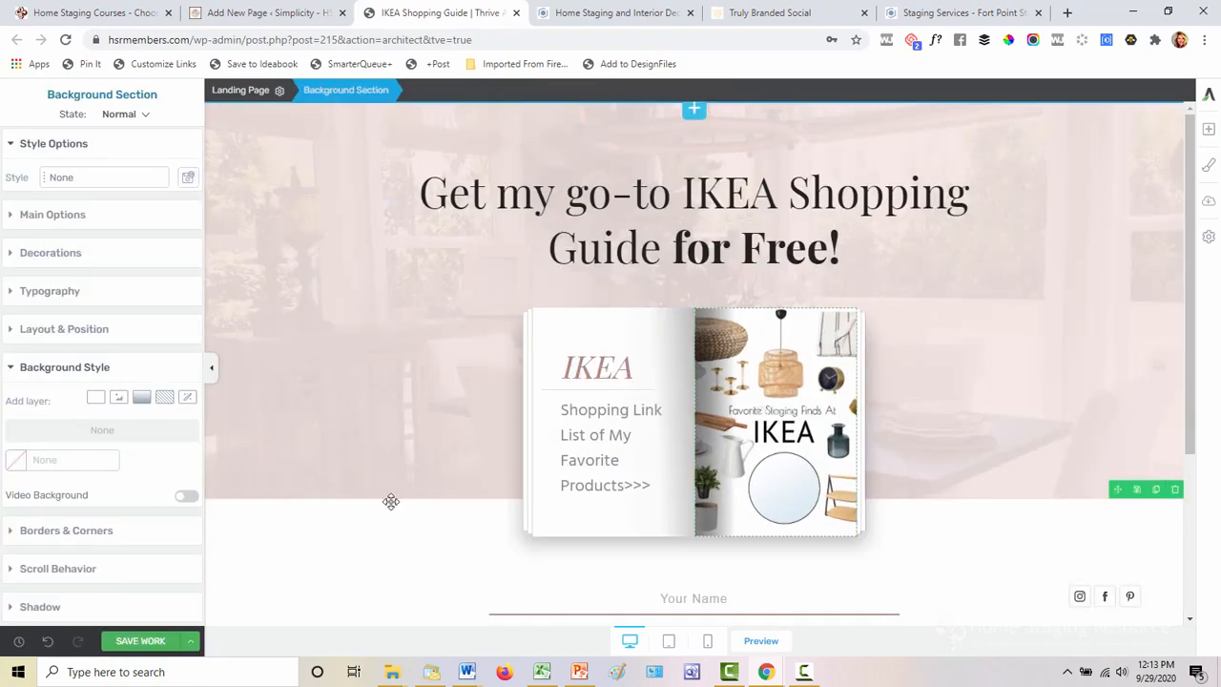
# - Add an image element beside the opt-in form, on its left side, using IKEA-Hacks.jpg from the media library
pyautogui.scroll(-2, 376, 400)
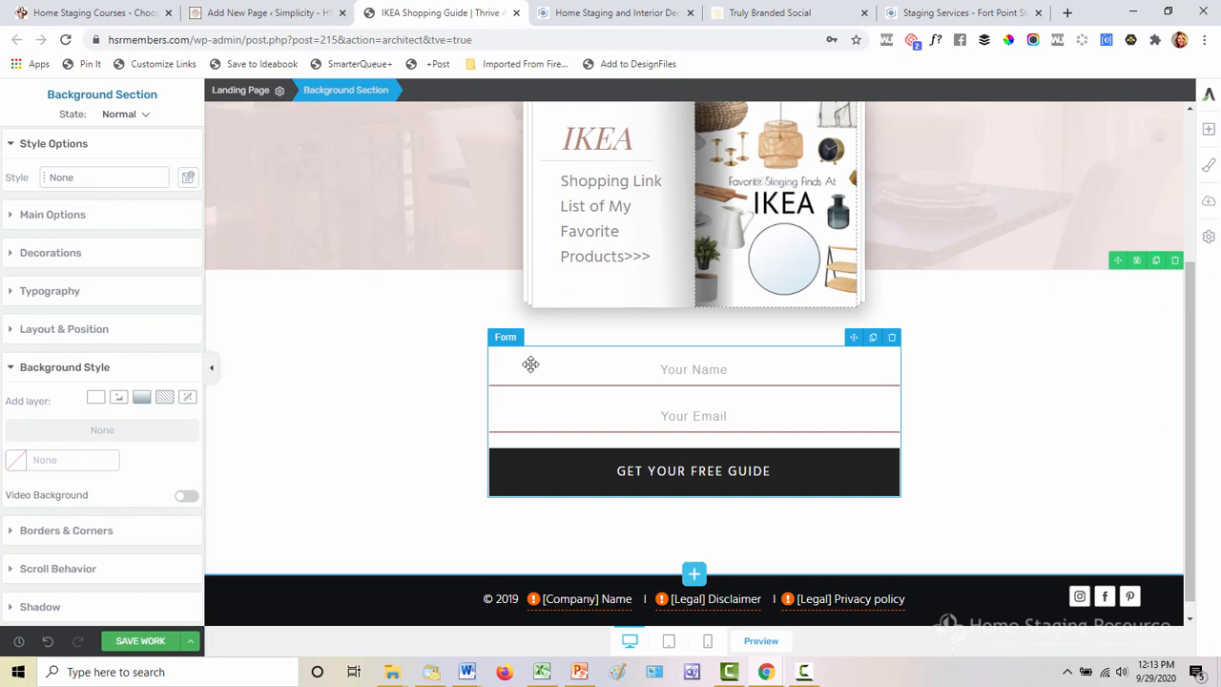
pyautogui.click(1209, 131)
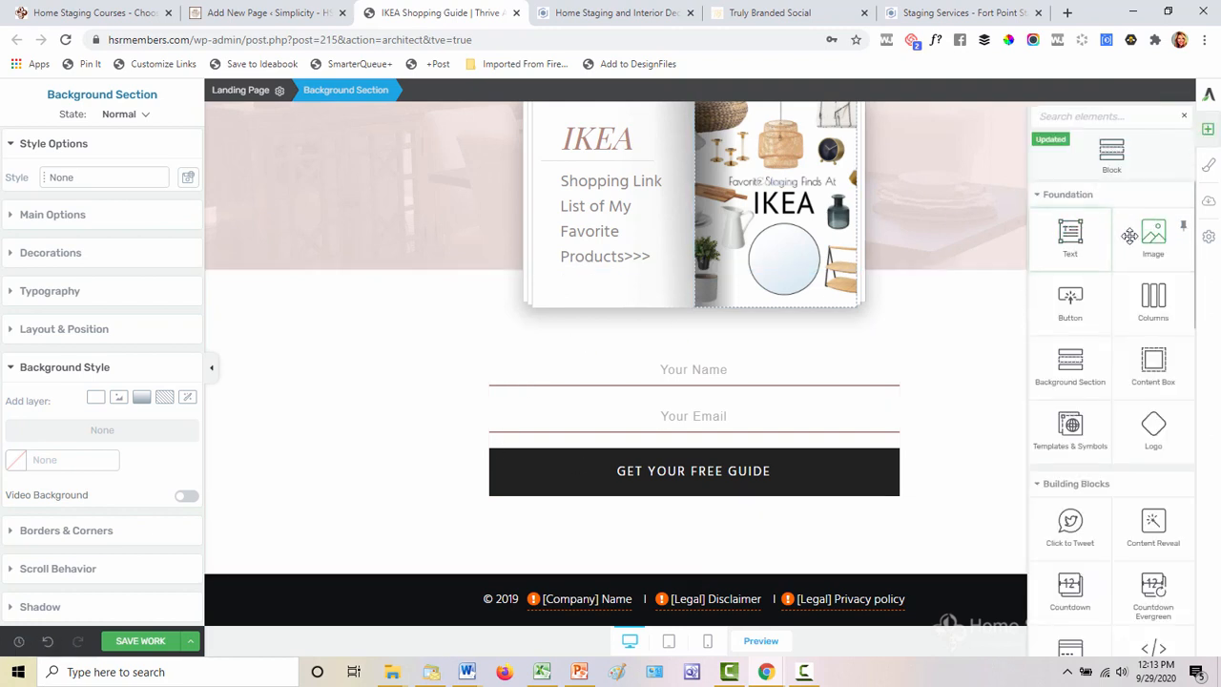
pyautogui.moveTo(1129, 236); pyautogui.dragTo(490, 398)
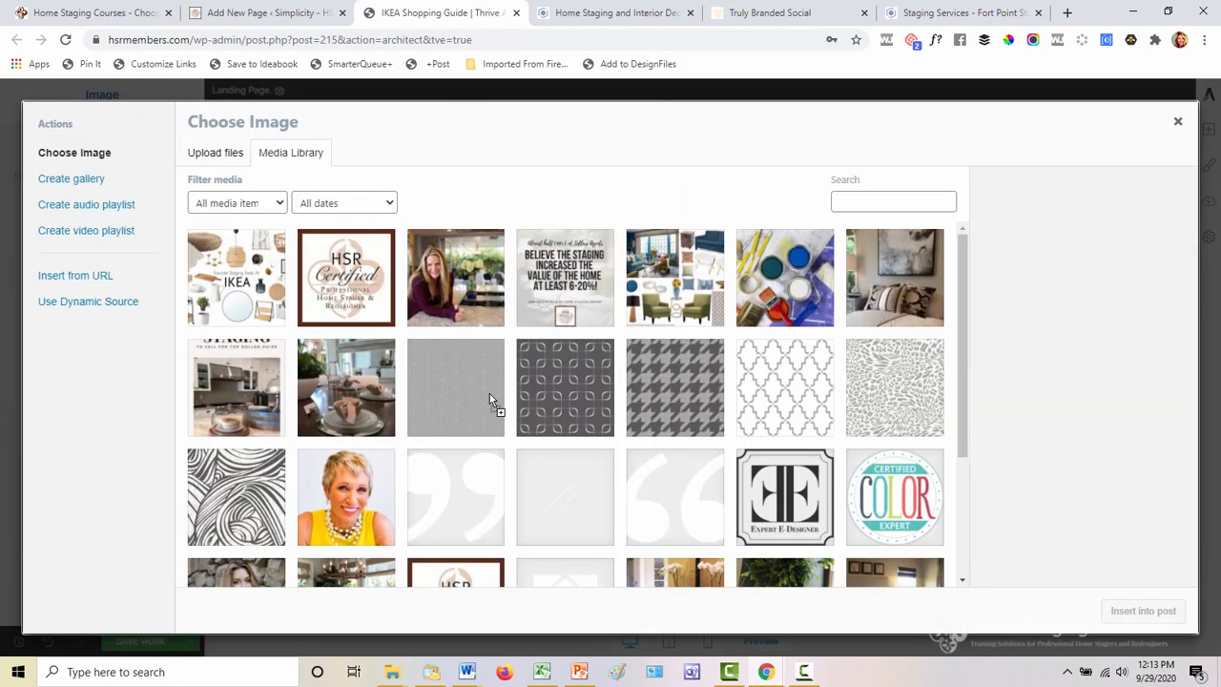
pyautogui.click(239, 274)
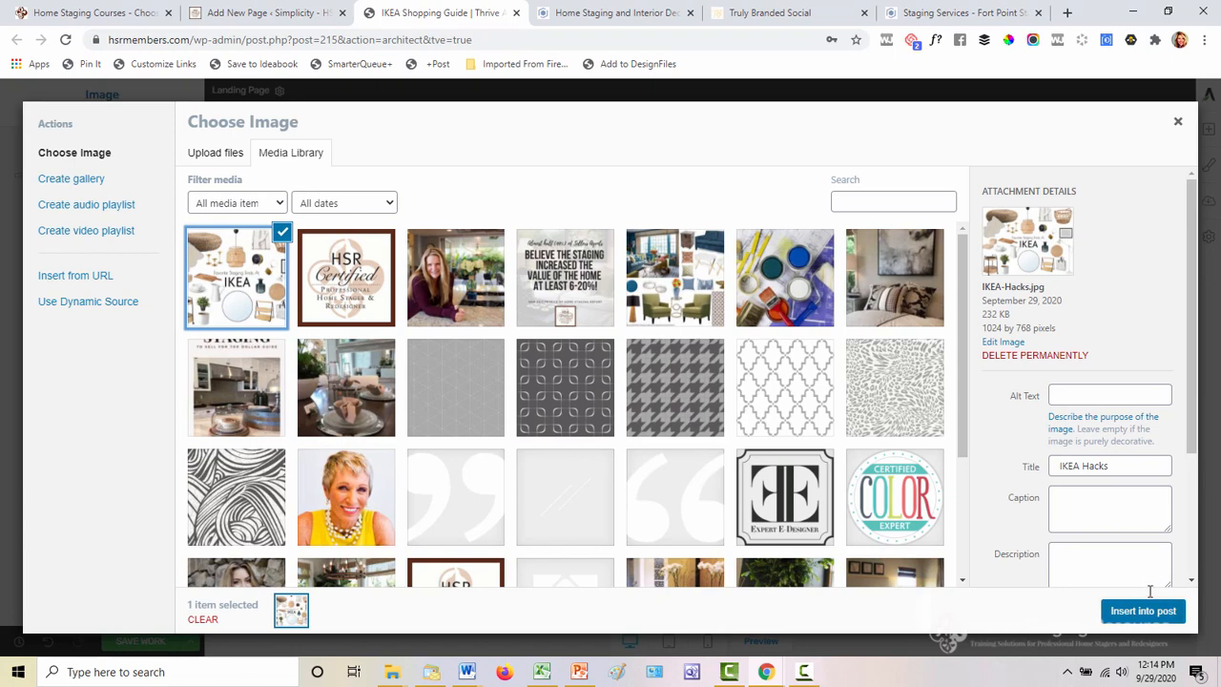
pyautogui.click(1112, 612)
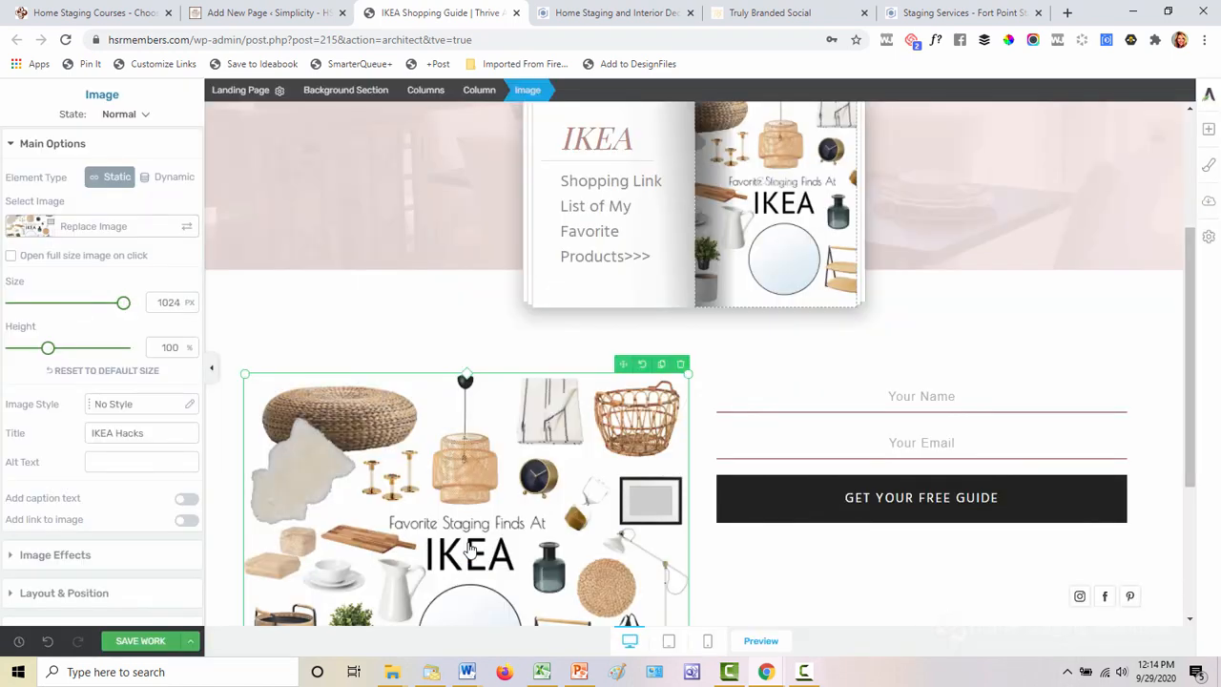
# - Compare the Lifted image styles on the new IKEA image and apply Lifted Style 1
pyautogui.scroll(-2, 436, 495)
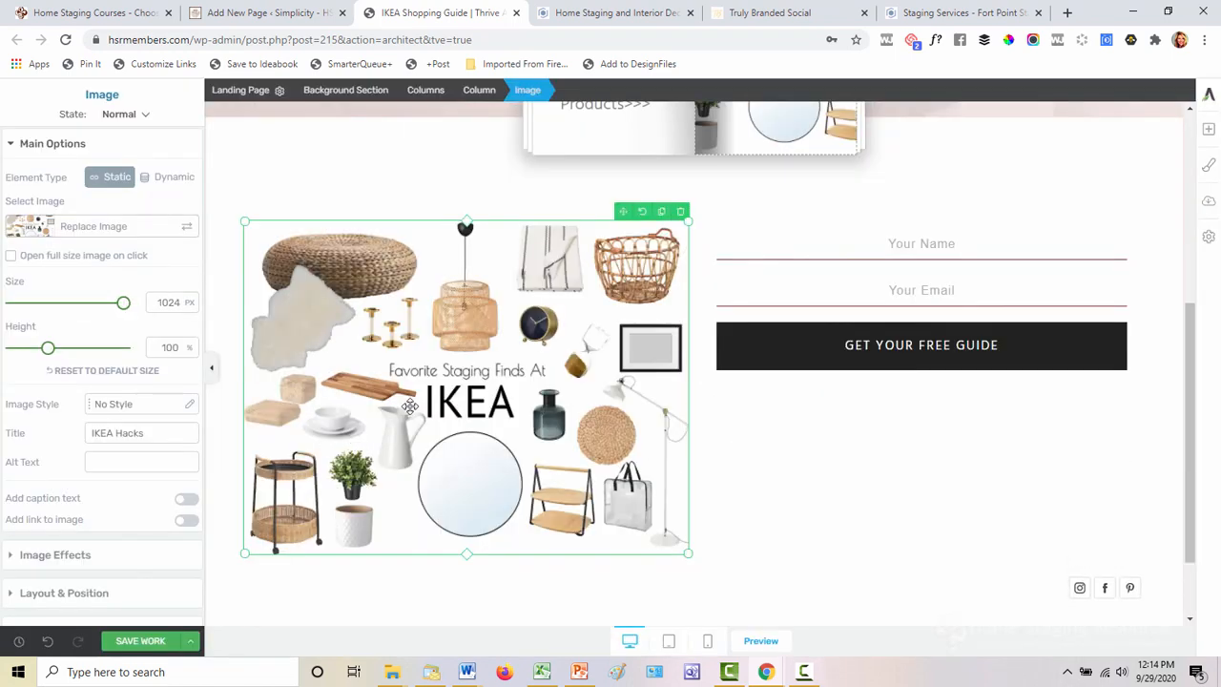
pyautogui.click(130, 405)
pyautogui.scroll(-3, 131, 405)
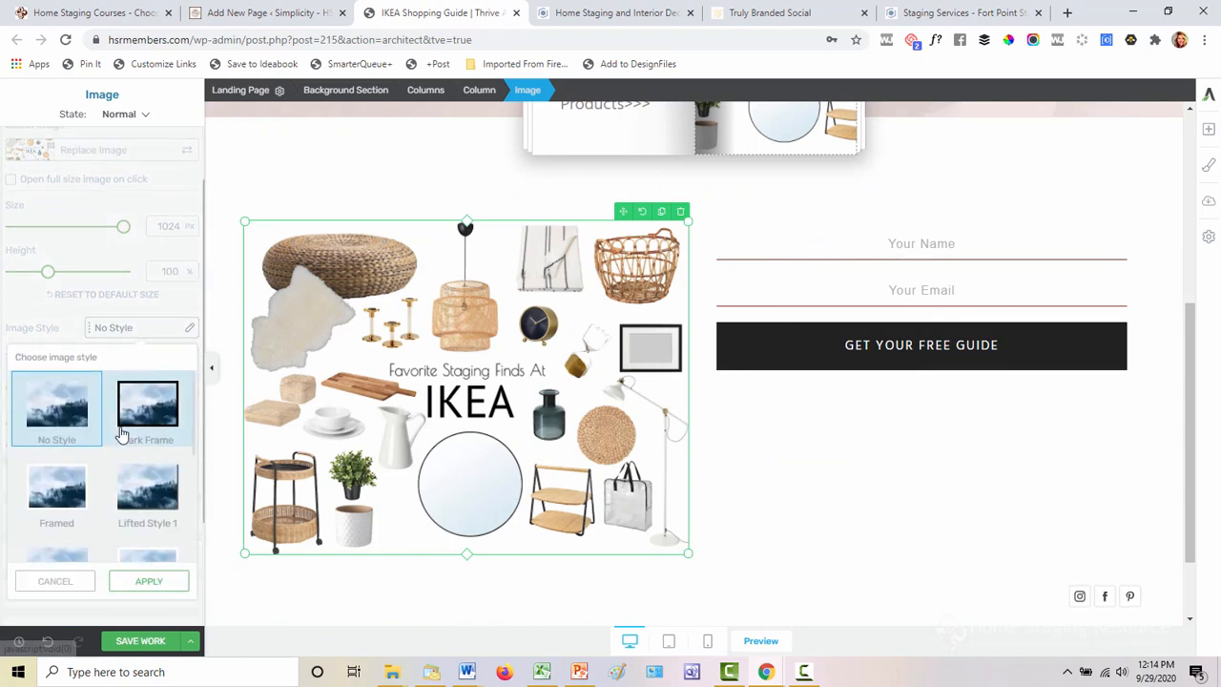
pyautogui.click(131, 410)
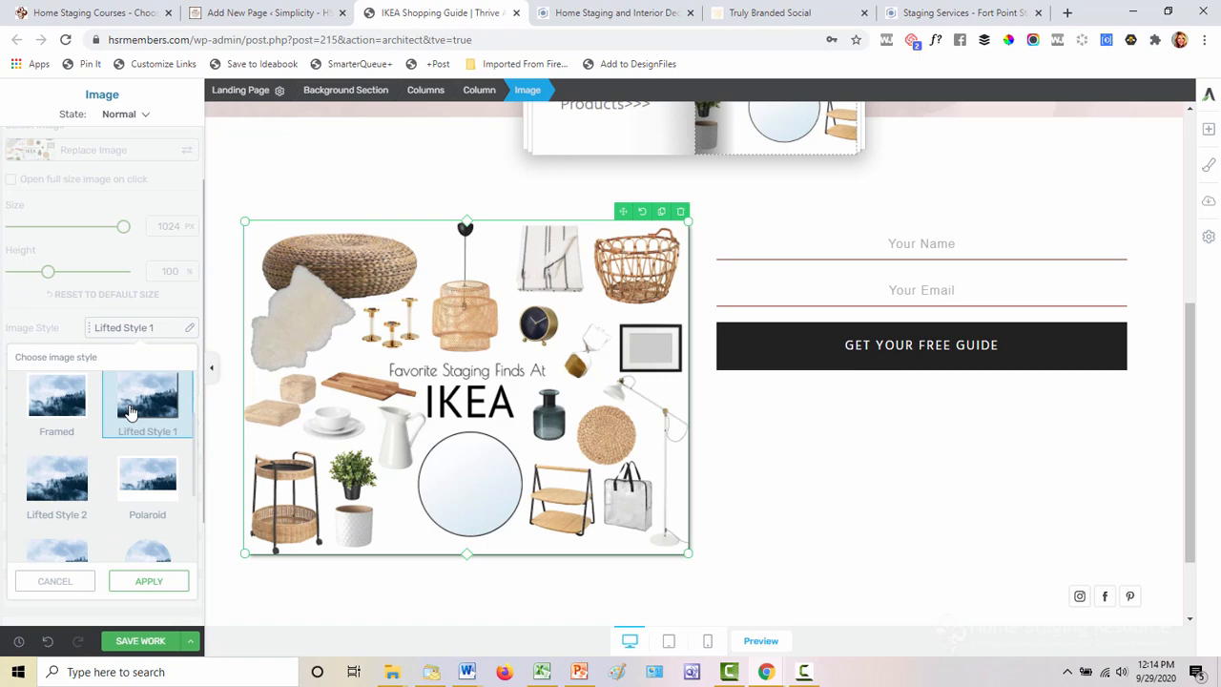
pyautogui.click(45, 482)
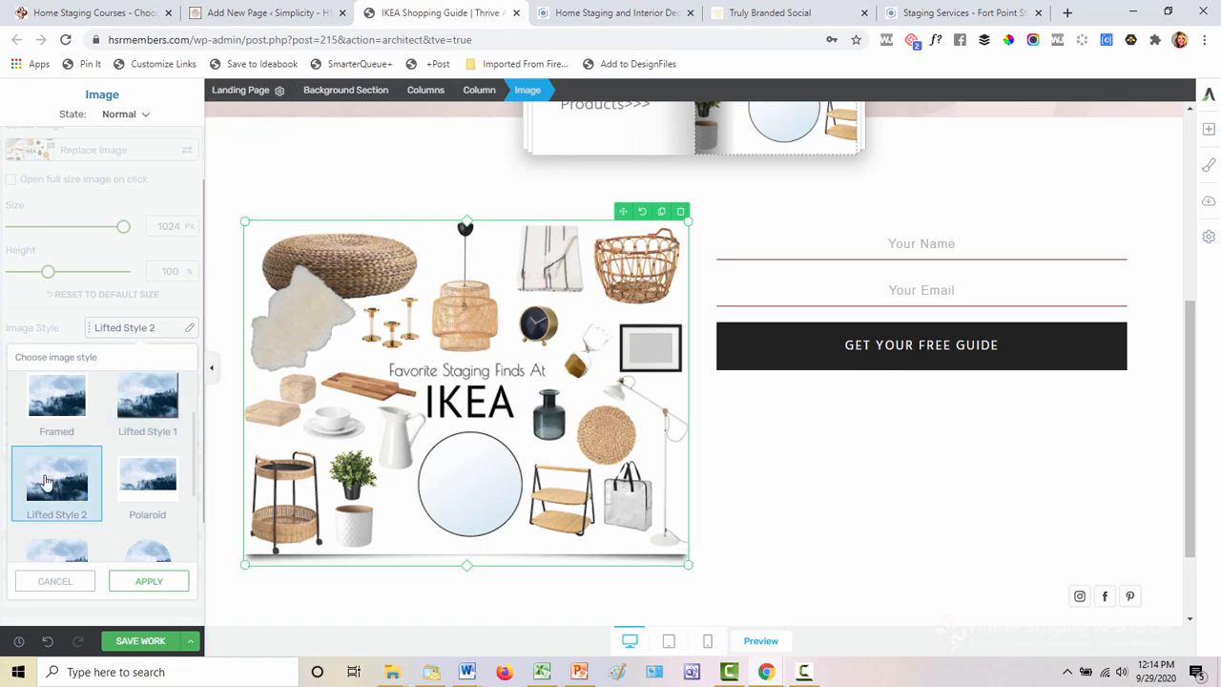
pyautogui.click(146, 408)
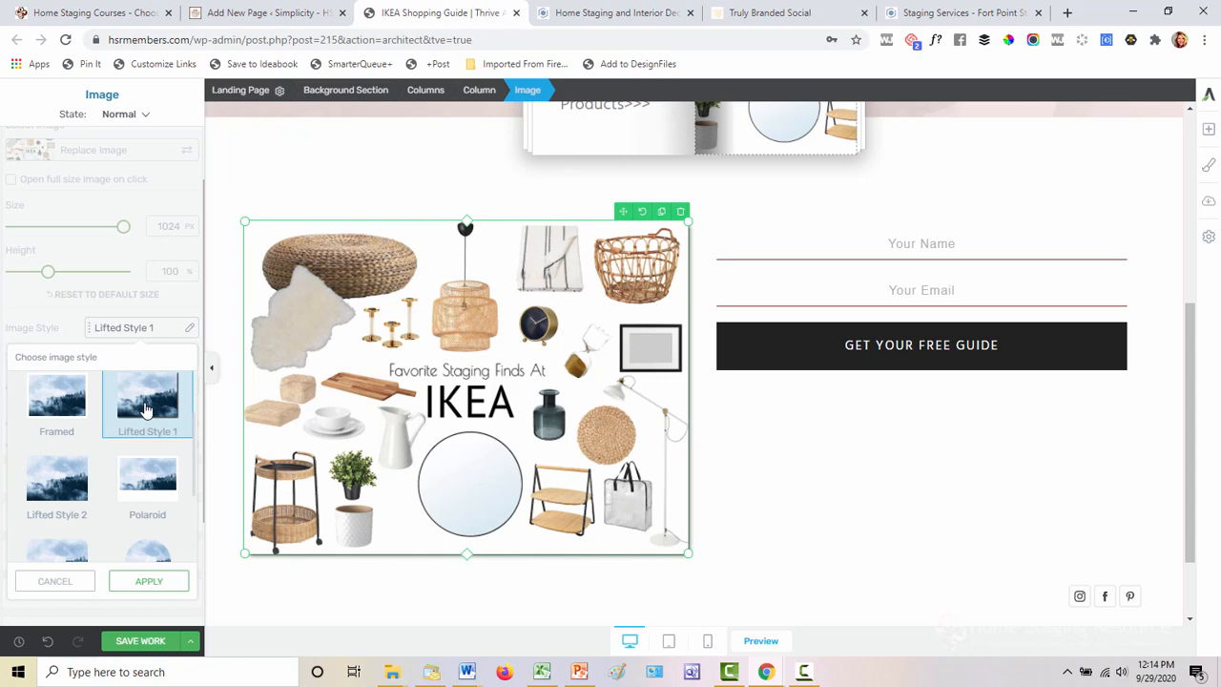
pyautogui.click(148, 581)
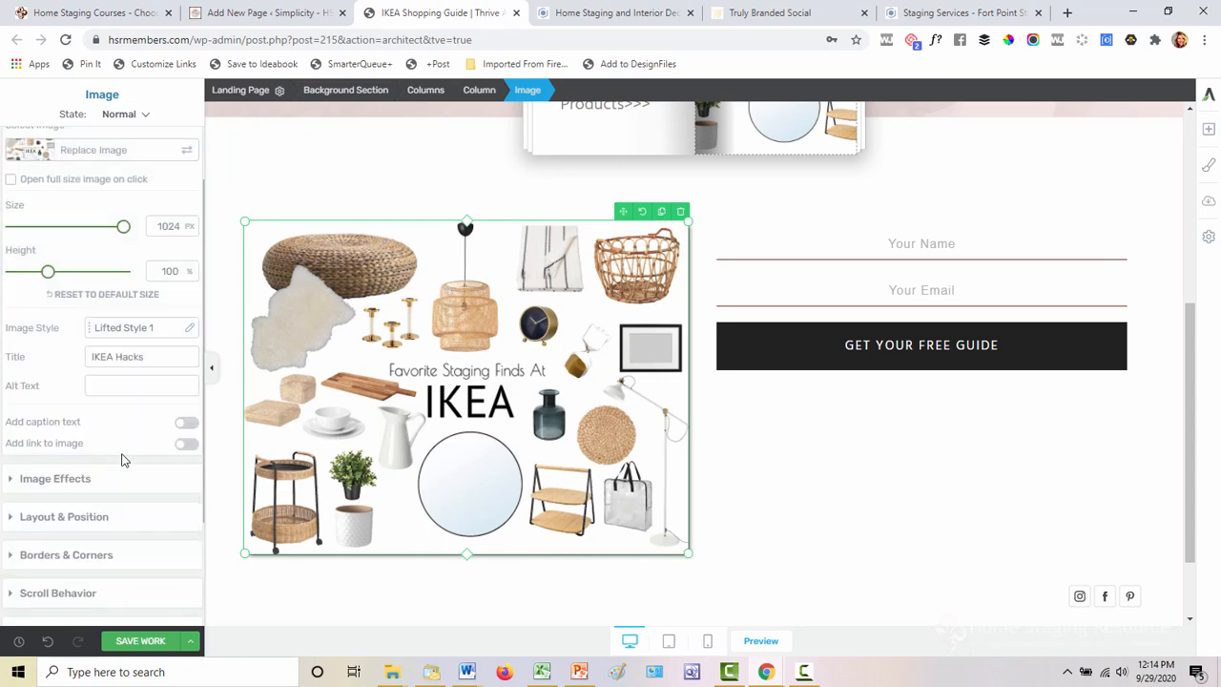
# - Add a drop shadow to the IKEA image beside the opt-in form
pyautogui.scroll(-3, 121, 461)
pyautogui.click(60, 529)
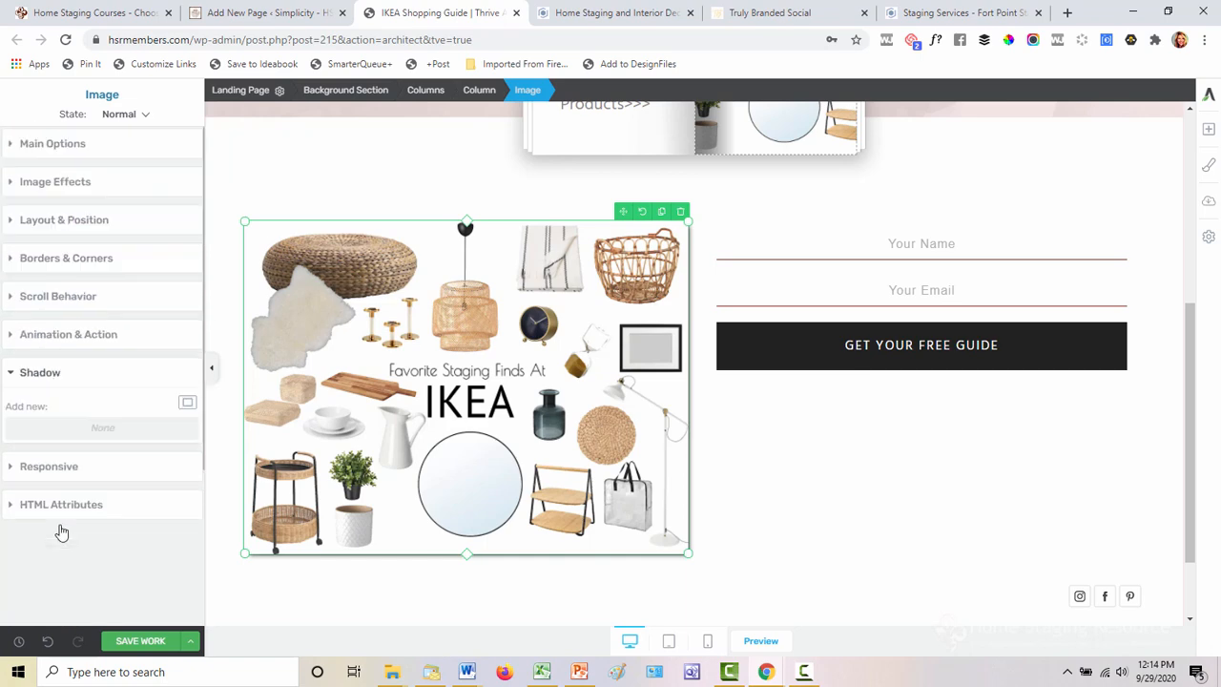
pyautogui.click(187, 405)
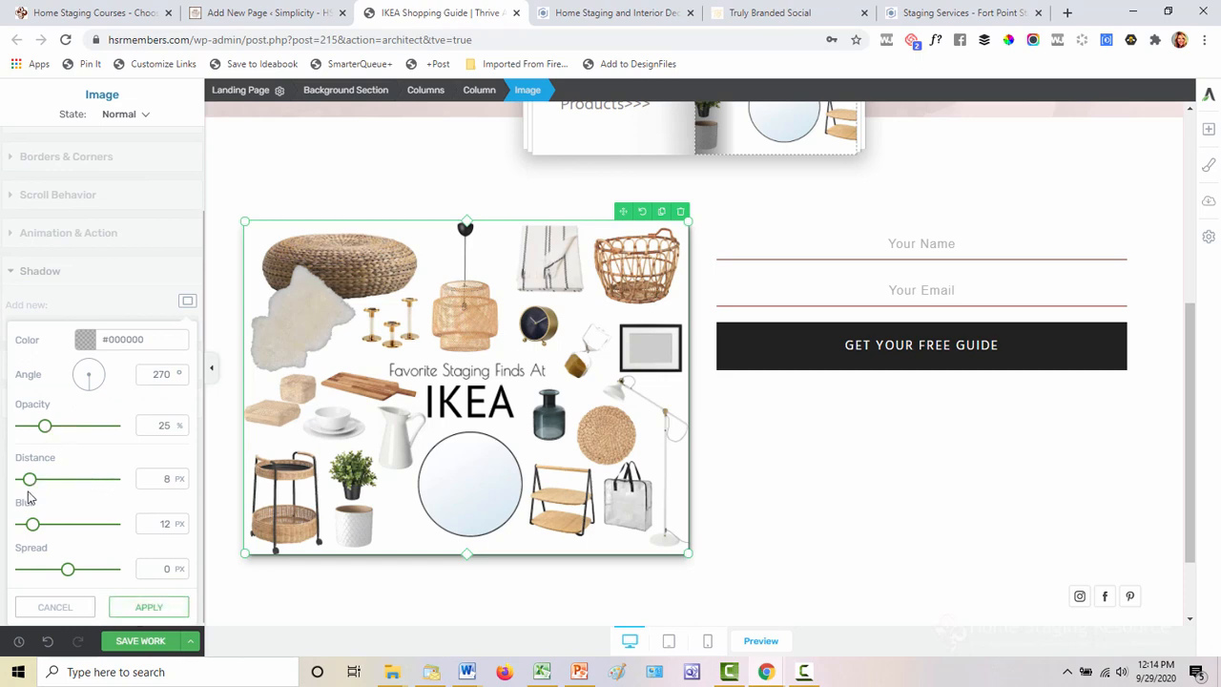
pyautogui.click(149, 606)
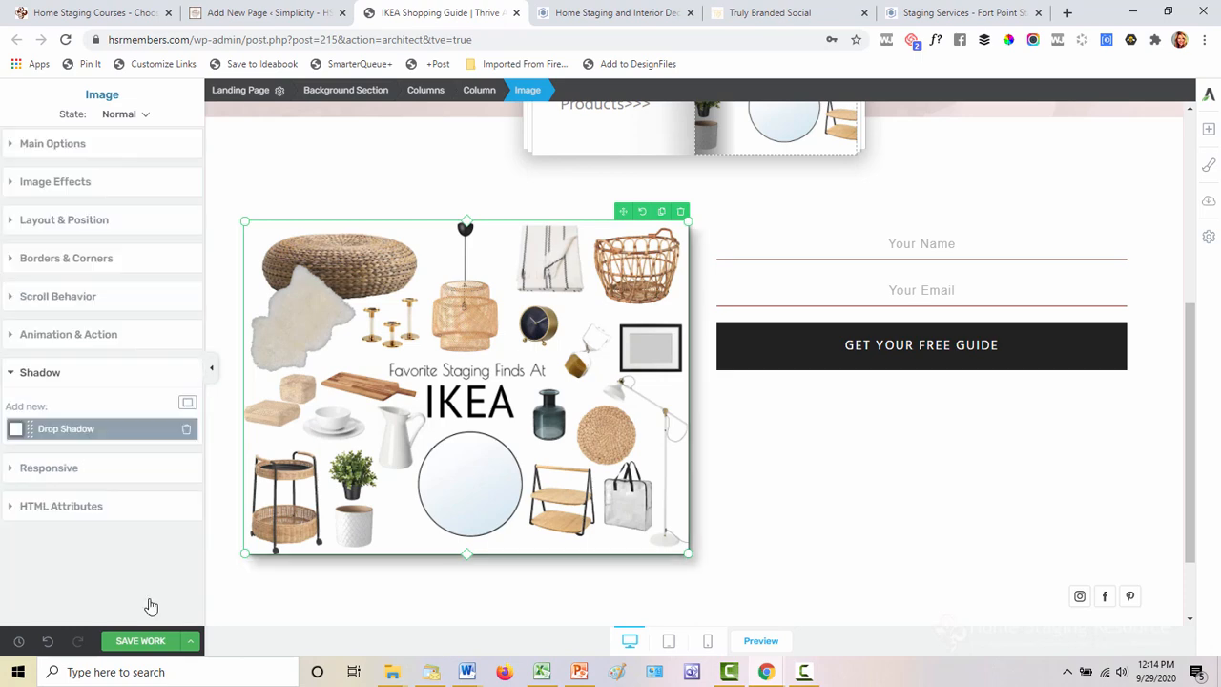
# - Display the opt-in form's main options, and save the landing page and exit to its published view
pyautogui.scroll(1, 824, 369)
pyautogui.click(824, 370)
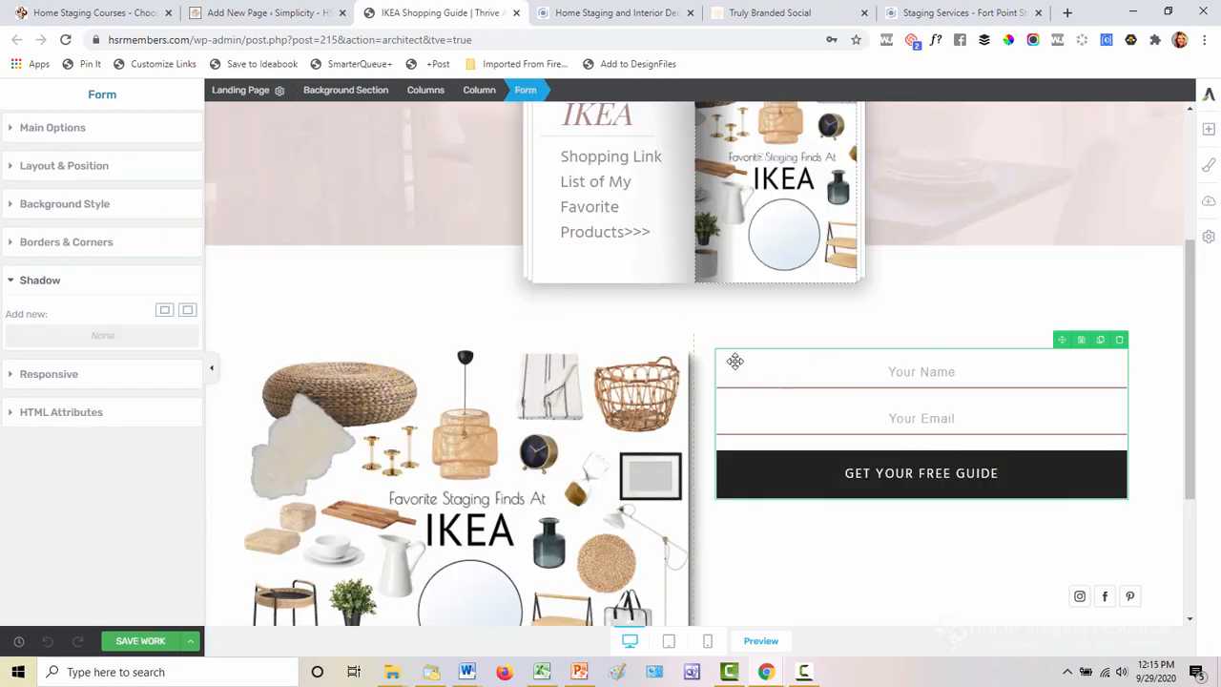
pyautogui.click(49, 132)
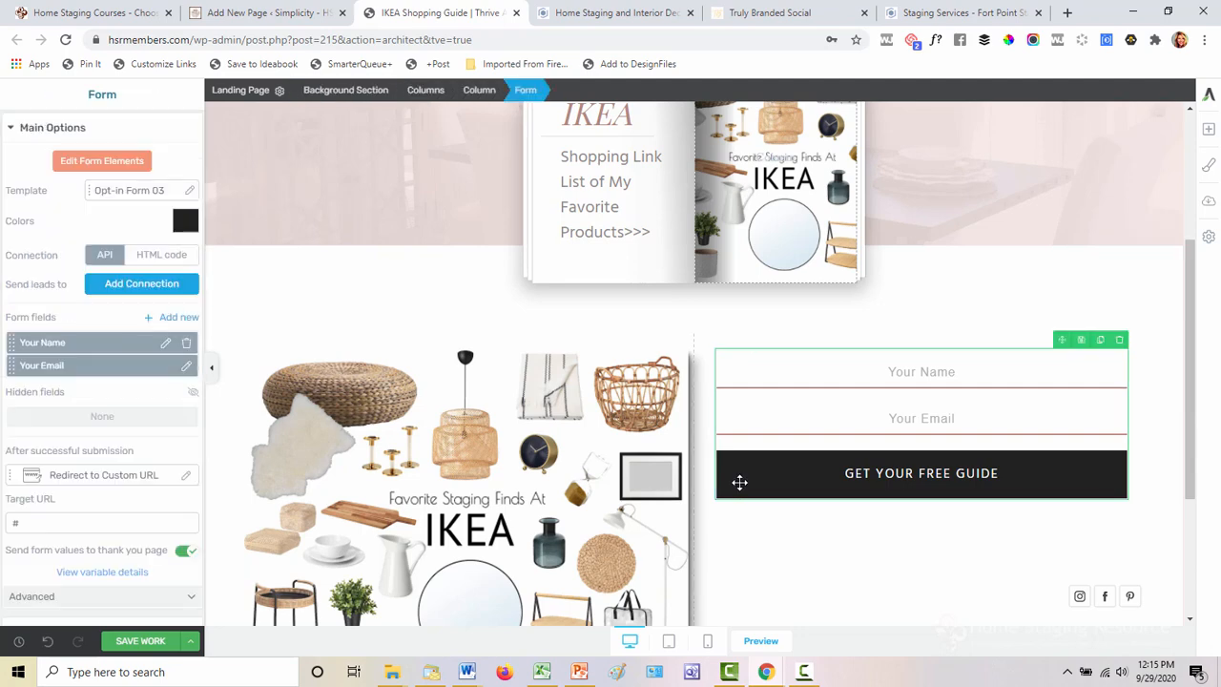
pyautogui.scroll(-1, 125, 448)
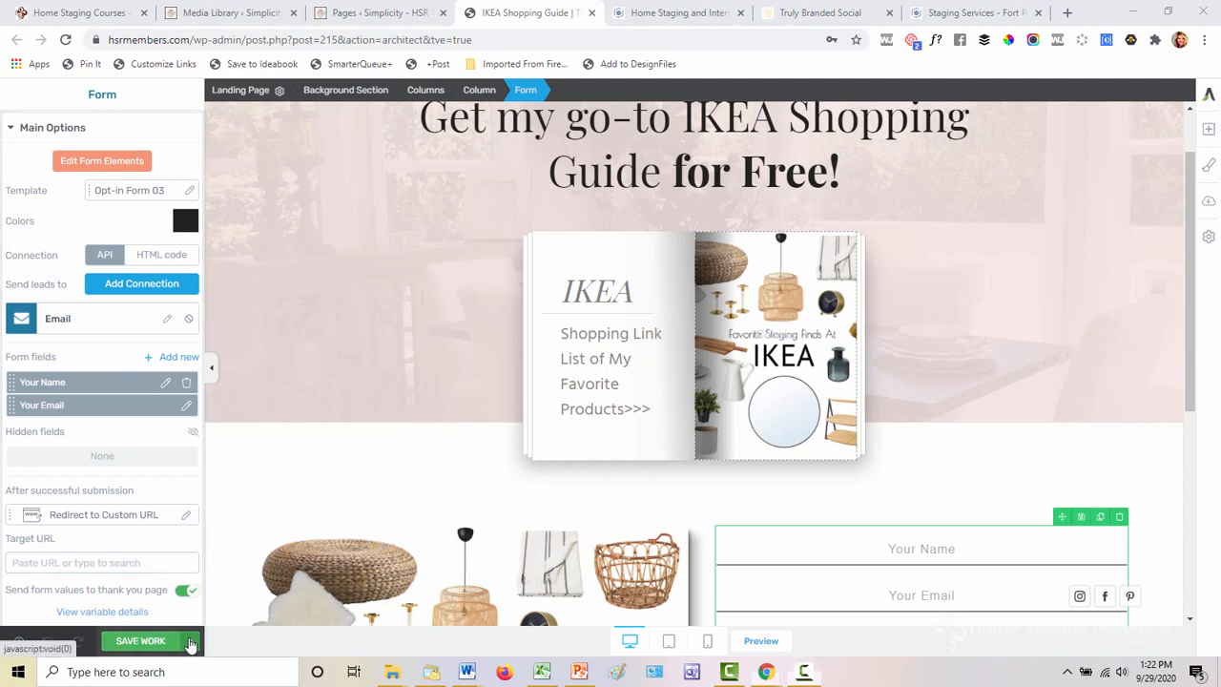
pyautogui.click(190, 644)
pyautogui.click(60, 542)
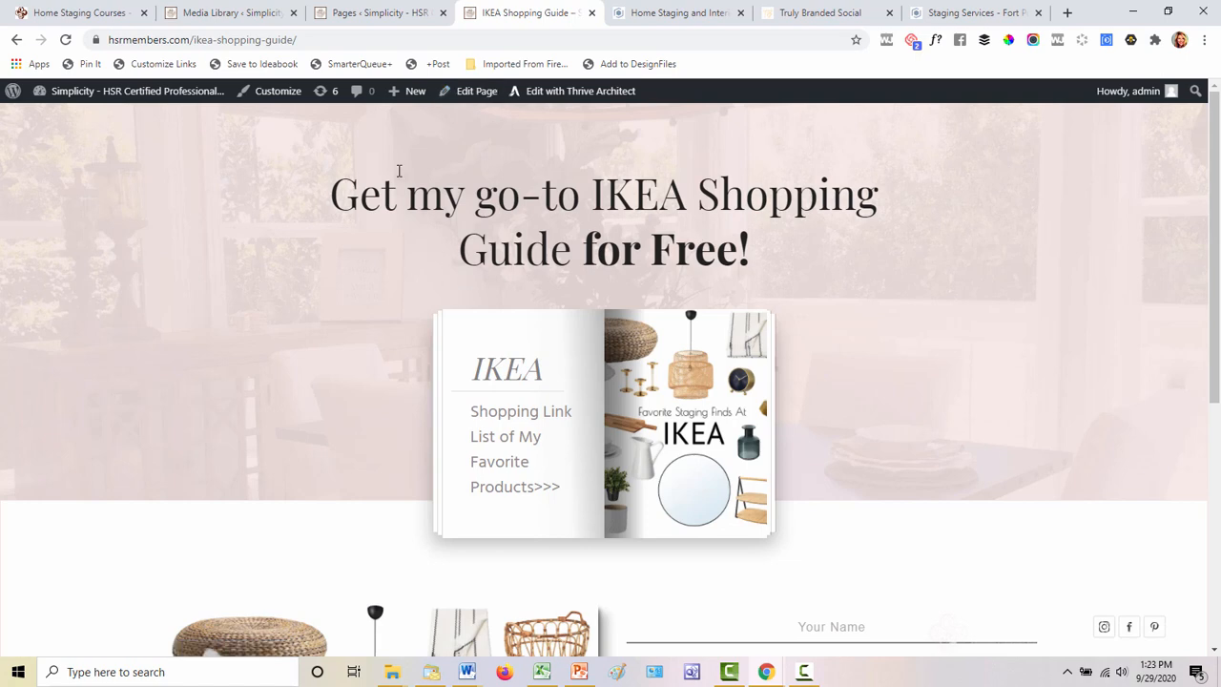
# - Create a new WordPress page titled "IKEA Thank You"
pyautogui.moveTo(401, 93)
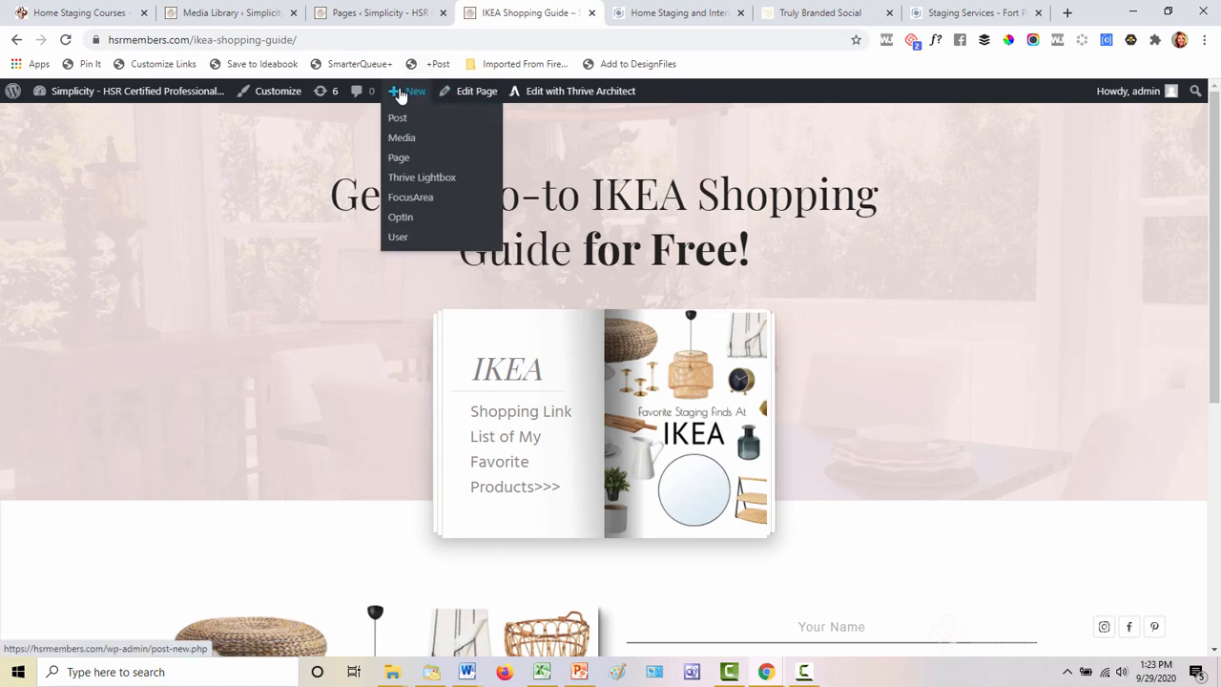
pyautogui.click(398, 161)
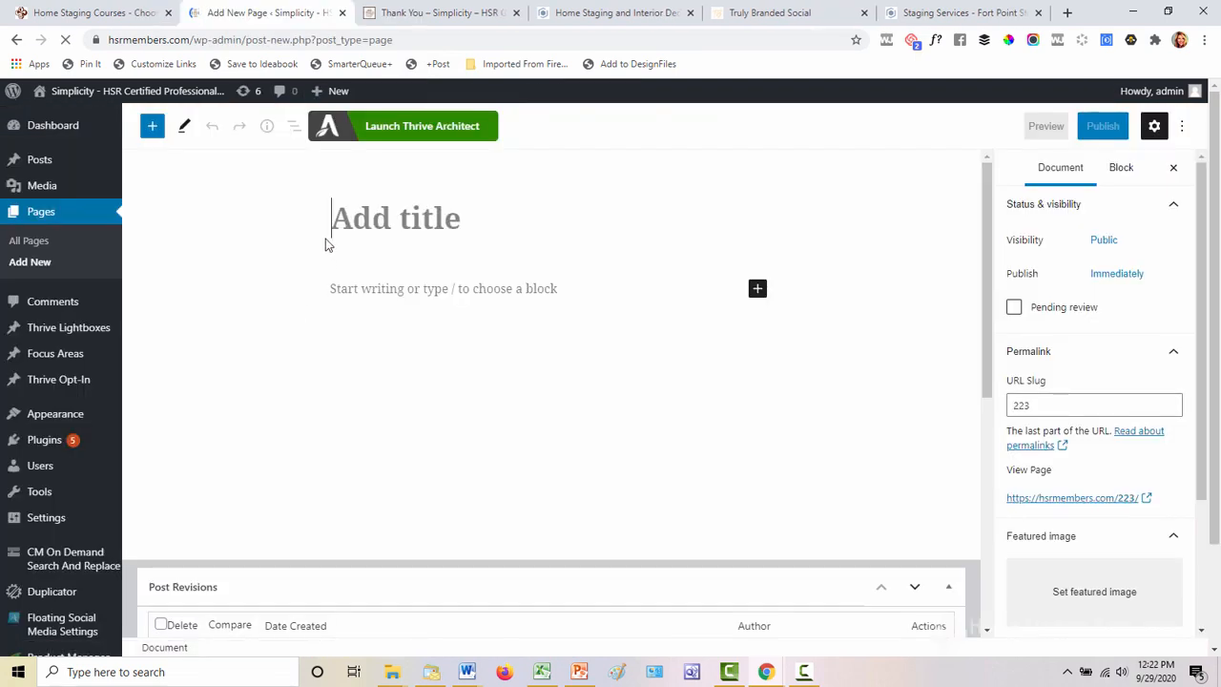
pyautogui.write('I')
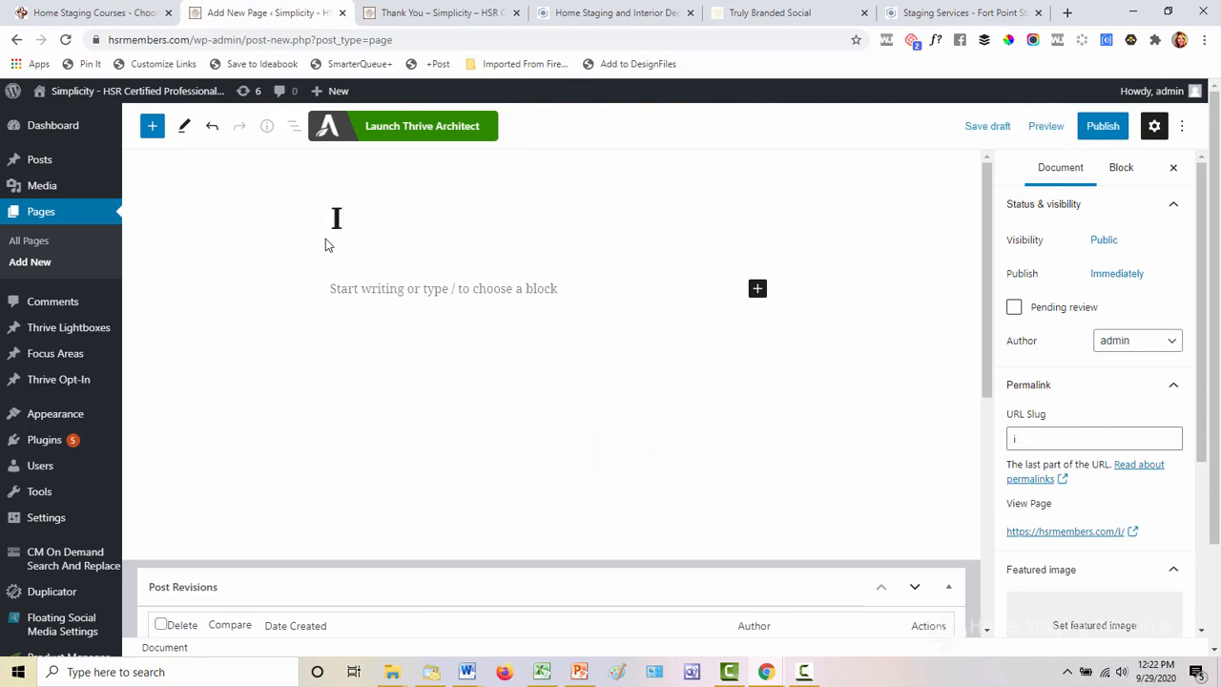
pyautogui.write('KEA Thank You')
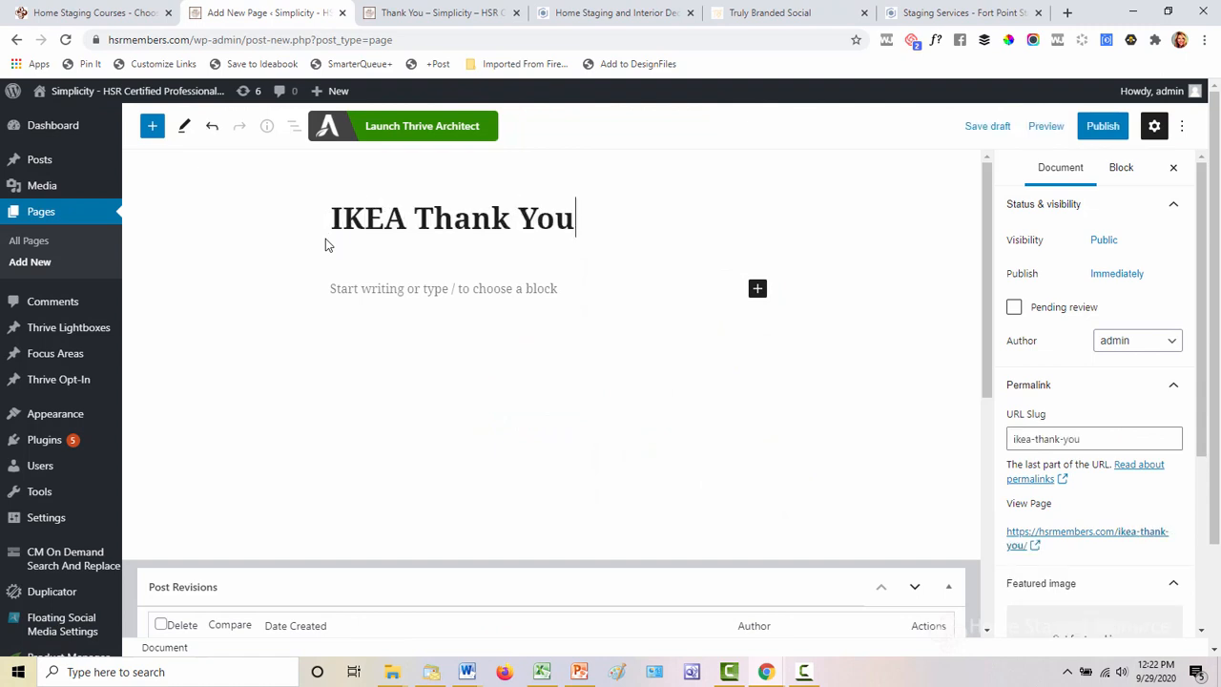
# - Launch Thrive Architect for the new page as a pre-built landing page and apply the Chic Smart download template with the dark photo background
pyautogui.click(400, 126)
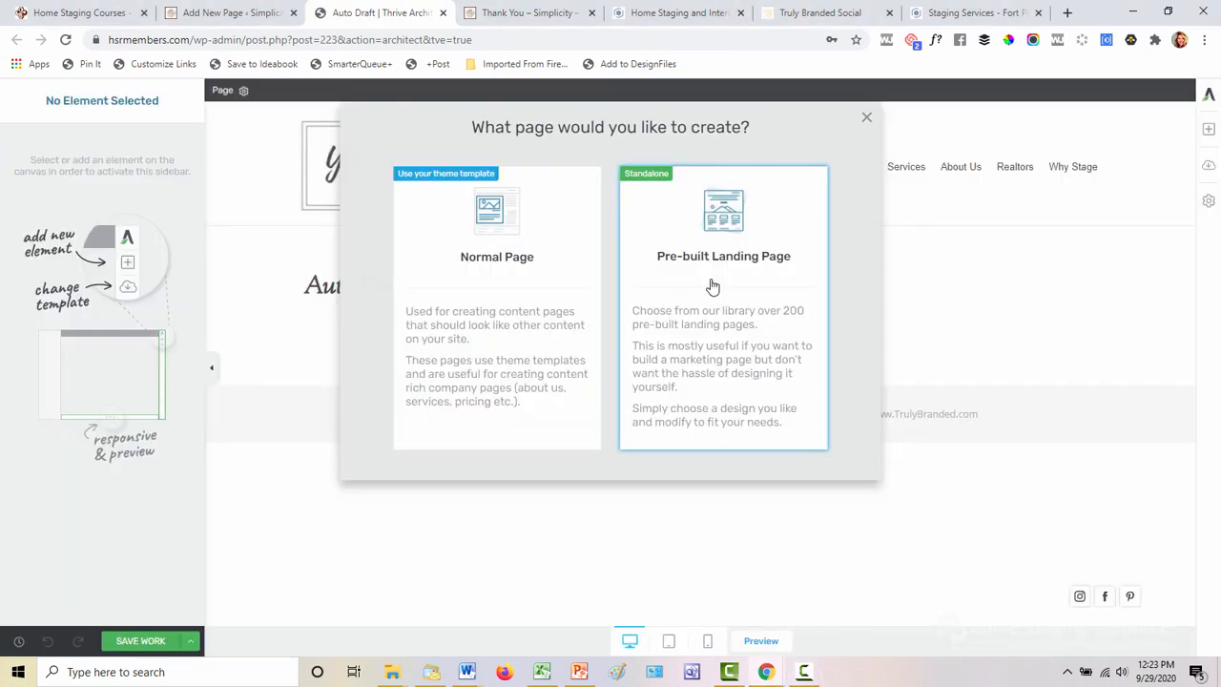
pyautogui.click(711, 286)
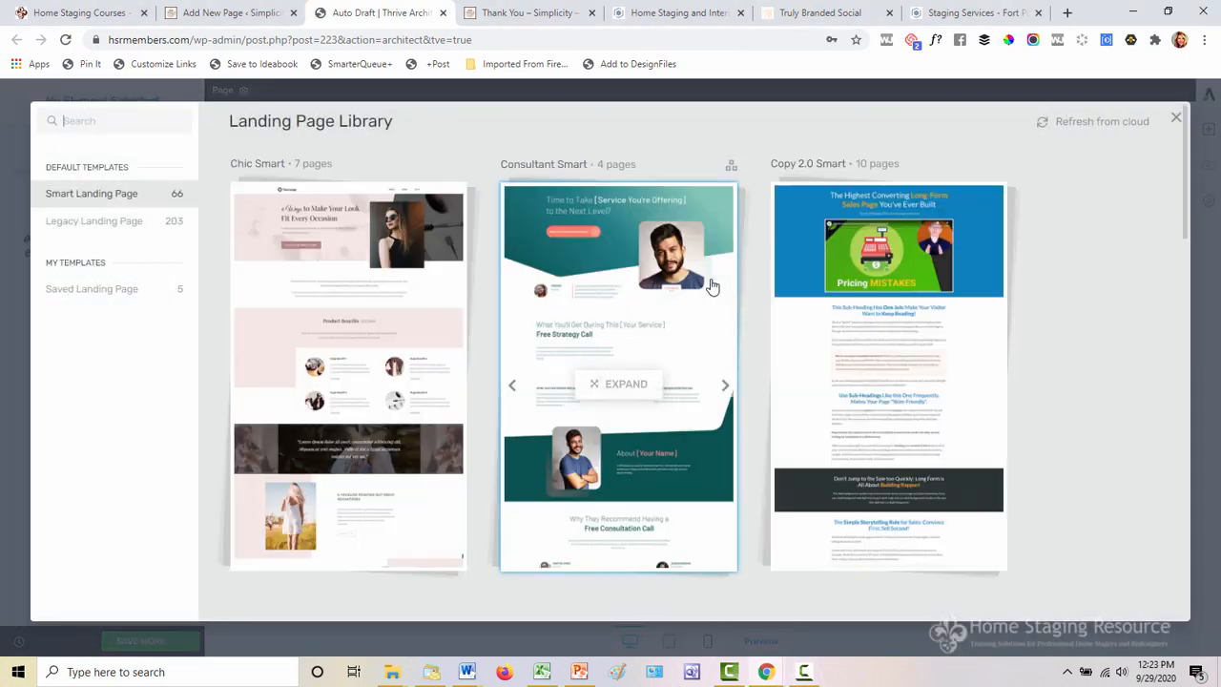
pyautogui.click(300, 225)
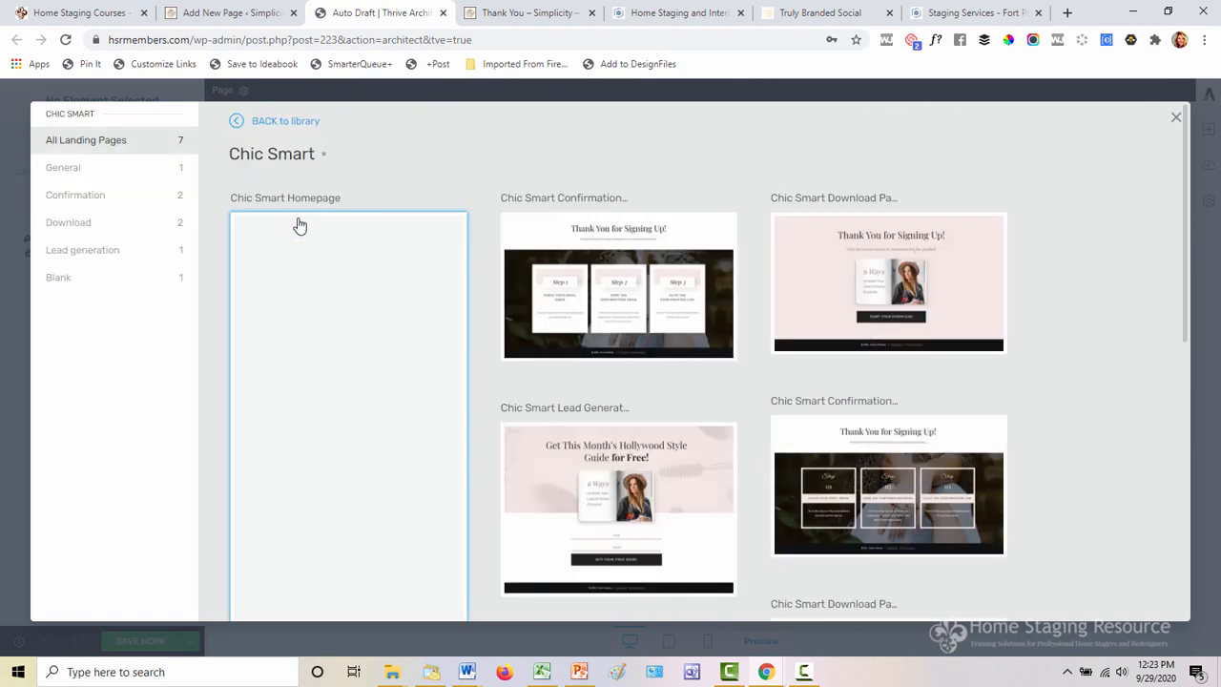
pyautogui.scroll(-2, 687, 372)
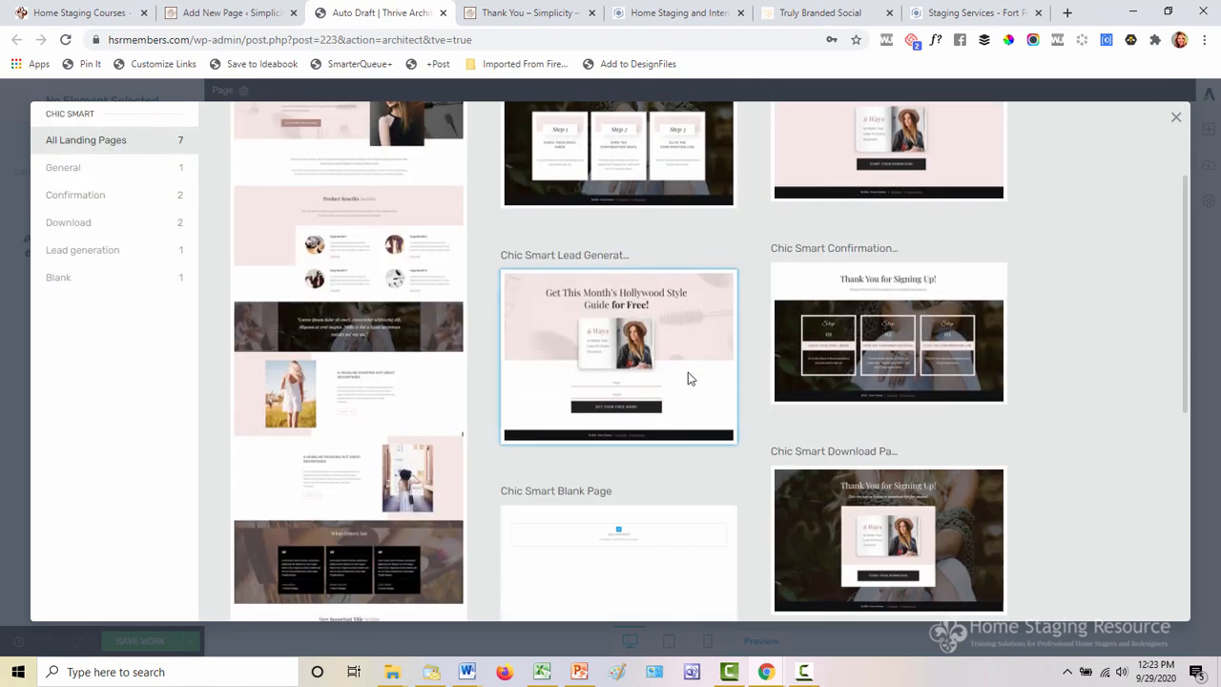
pyautogui.scroll(-2, 689, 379)
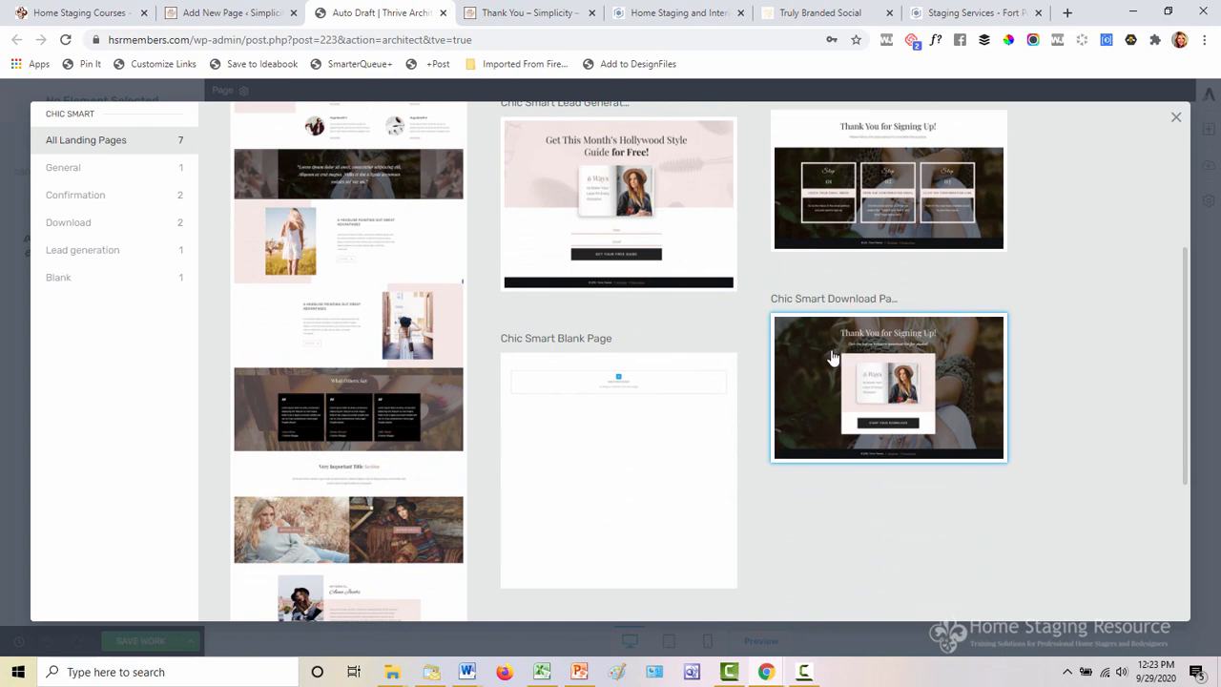
pyautogui.click(856, 380)
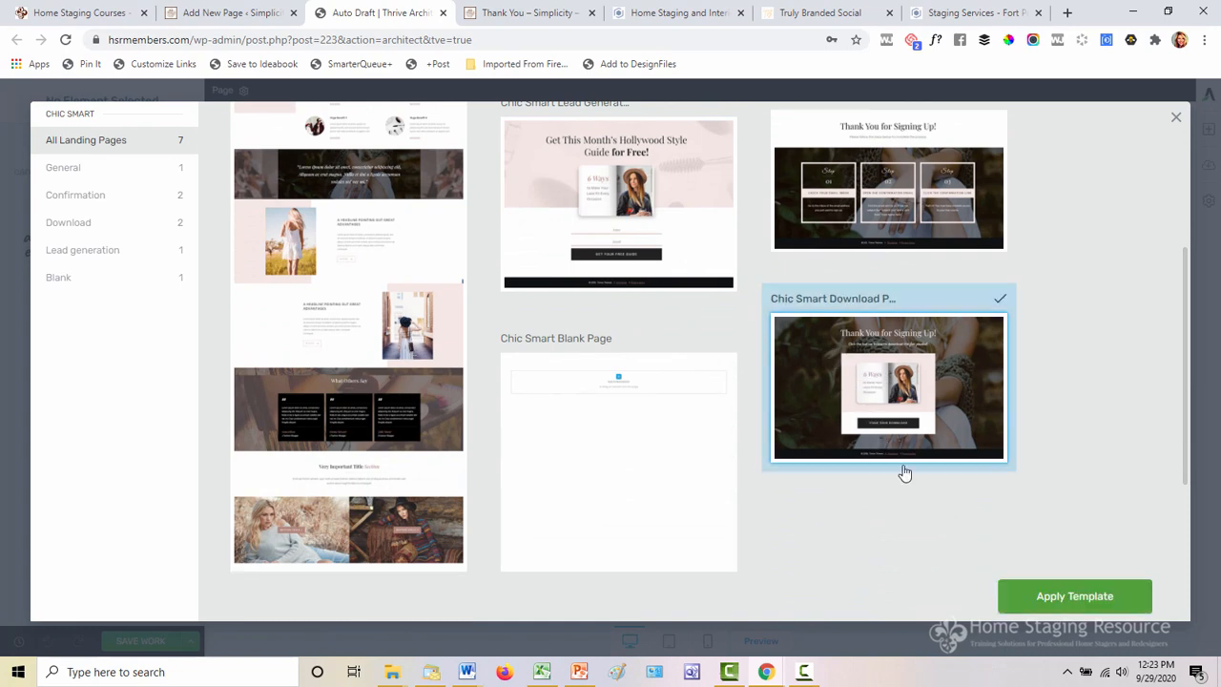
pyautogui.click(1071, 598)
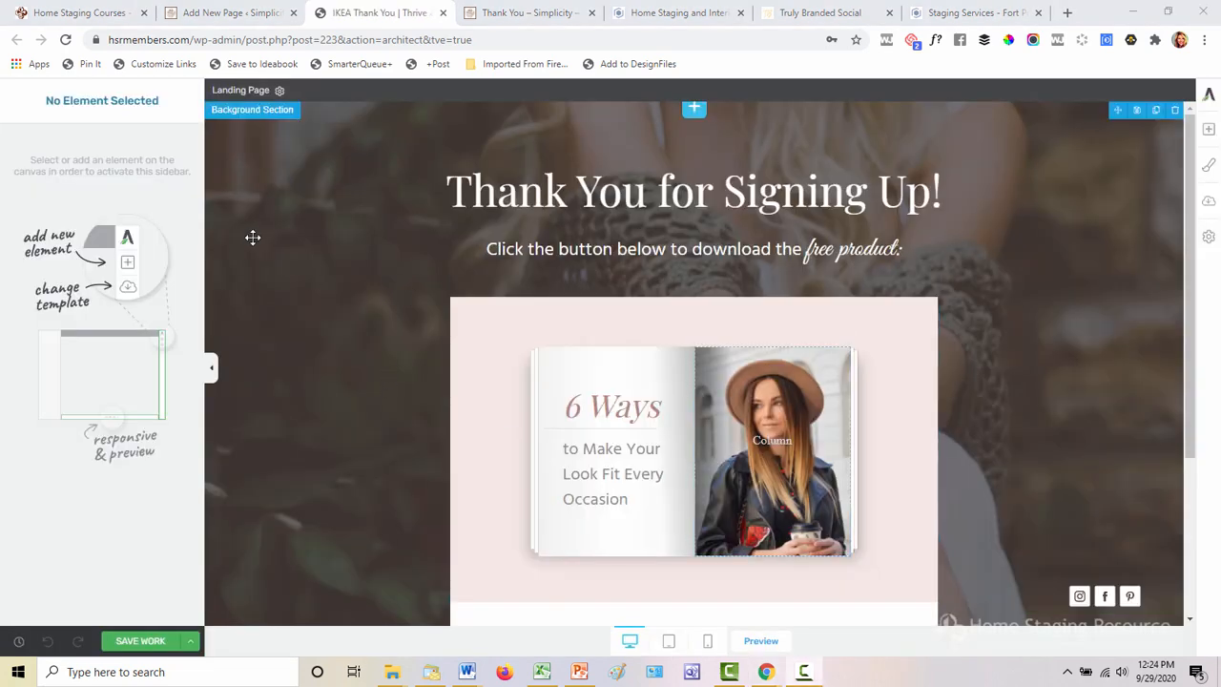
# - Replace the main background section's chic_quote_bg_image-1.jpg with IKEA-Hacks.jpg from the media library
pyautogui.click(251, 238)
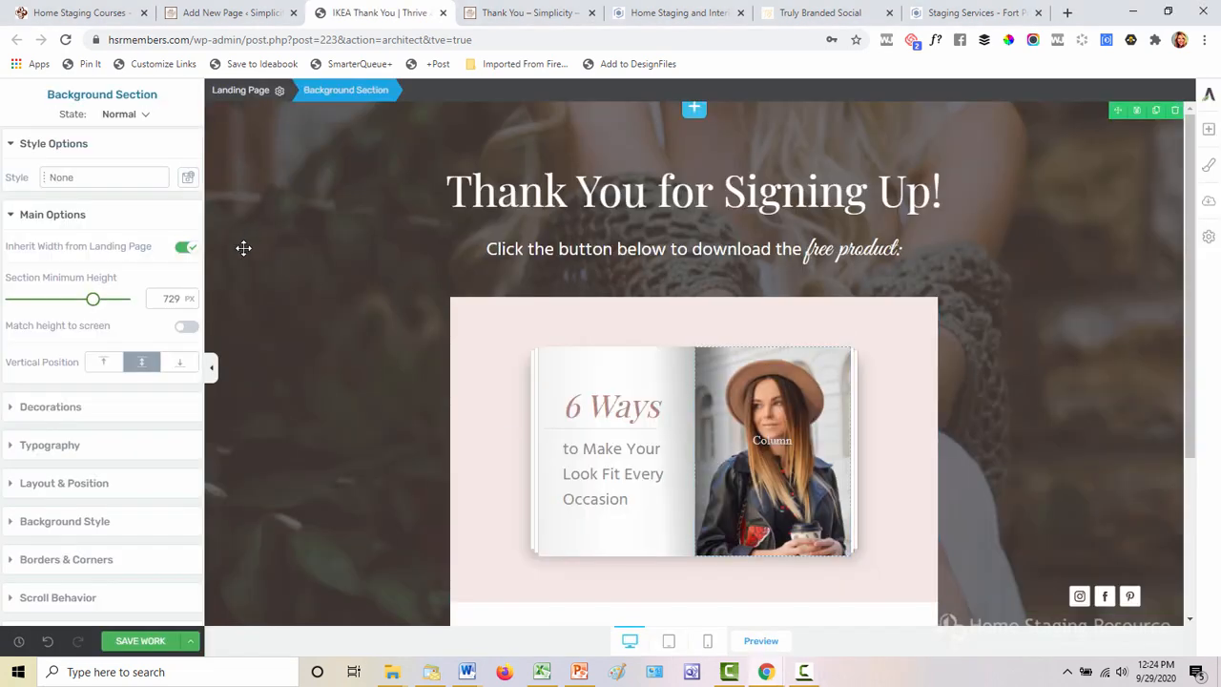
pyautogui.click(55, 522)
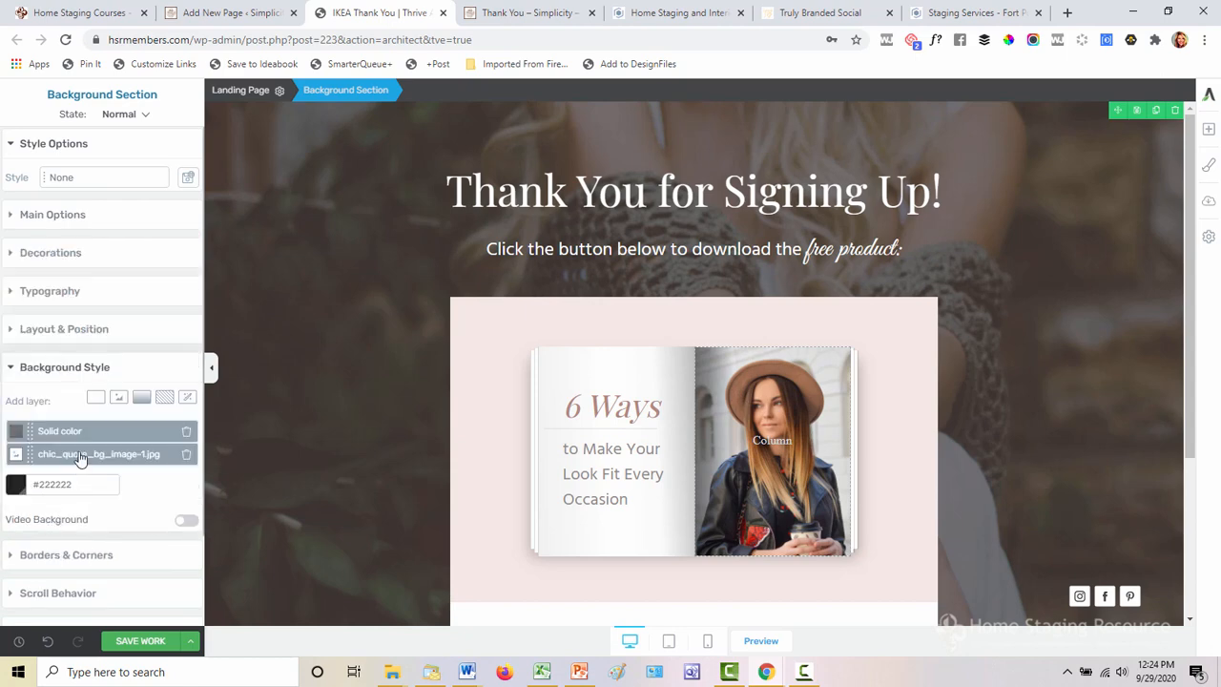
pyautogui.click(84, 458)
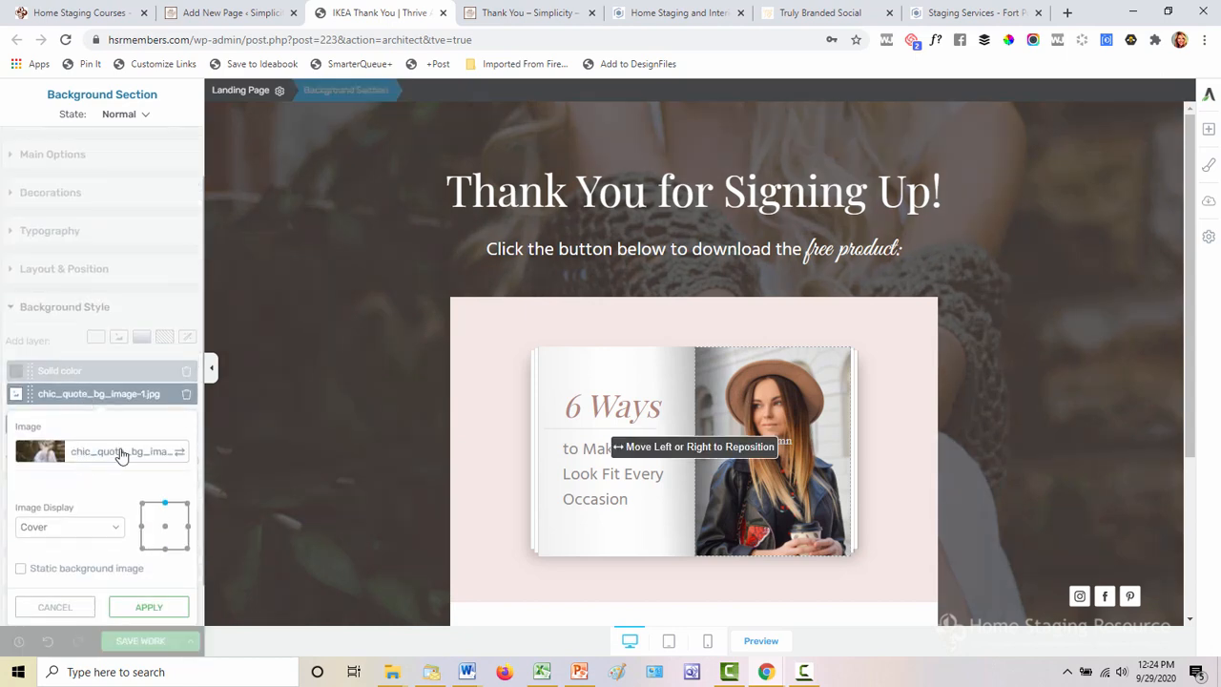
pyautogui.click(121, 454)
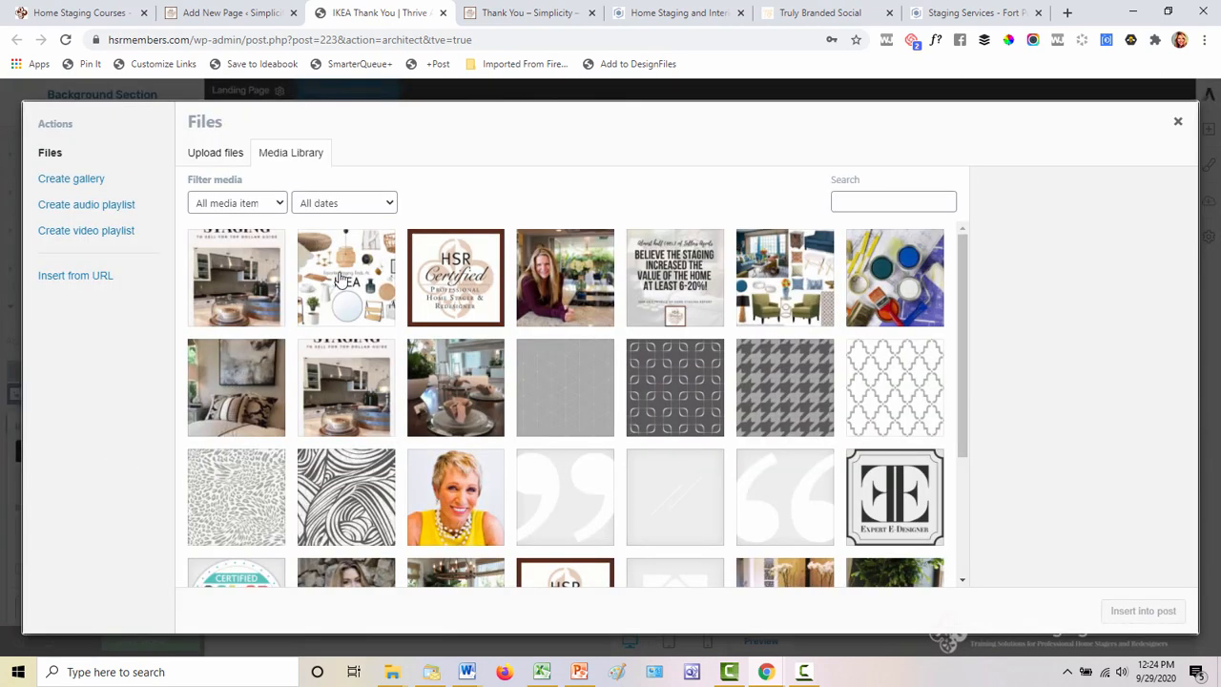
pyautogui.click(341, 279)
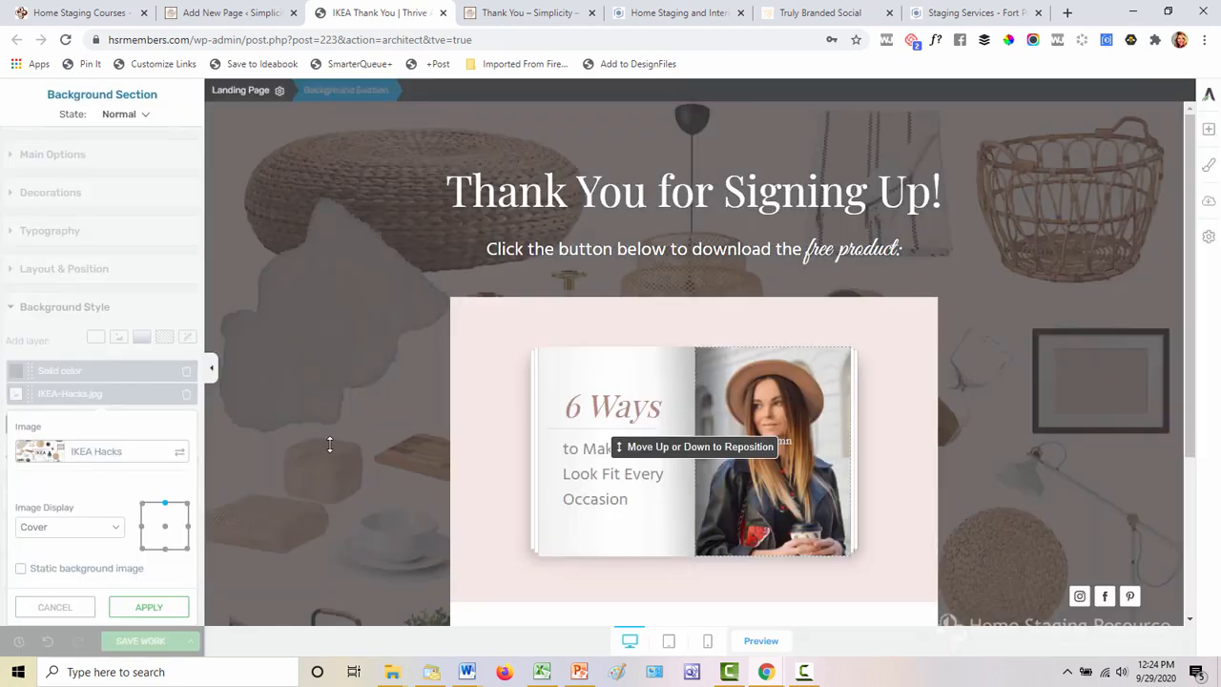
pyautogui.click(143, 607)
# - Replace the background image of the book's photo column, chic_cover_image-1.jpg, with IKEA-Hacks.jpg from the media library
pyautogui.click(772, 409)
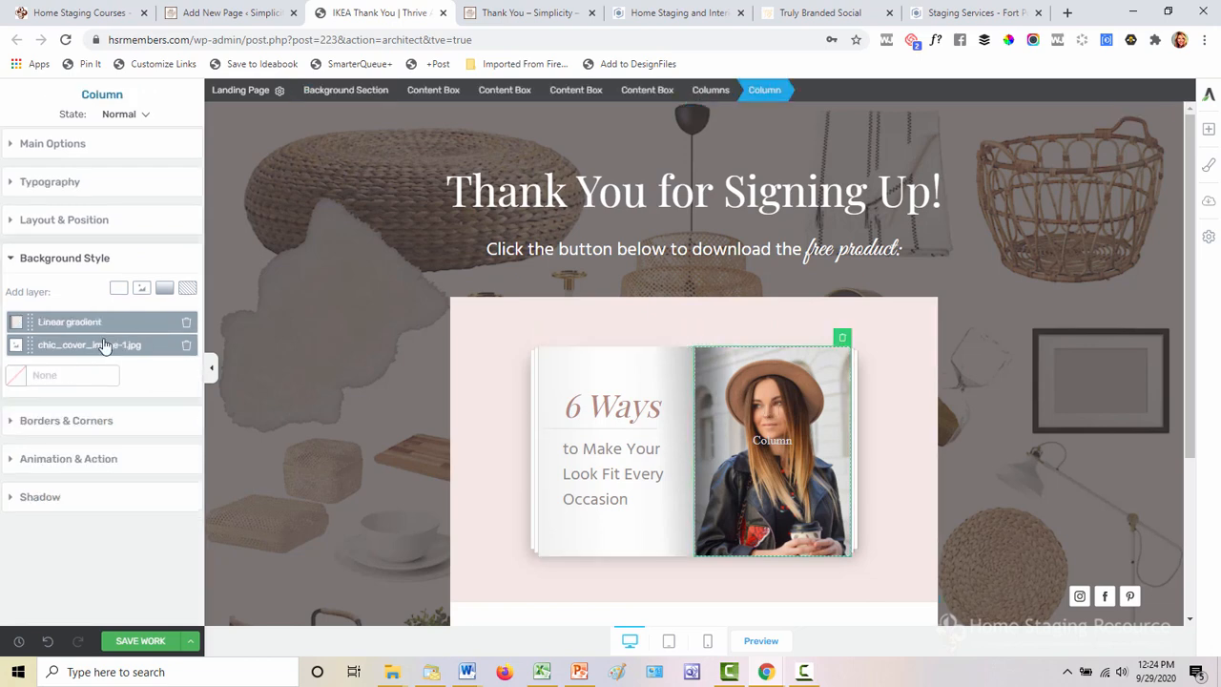
pyautogui.click(105, 346)
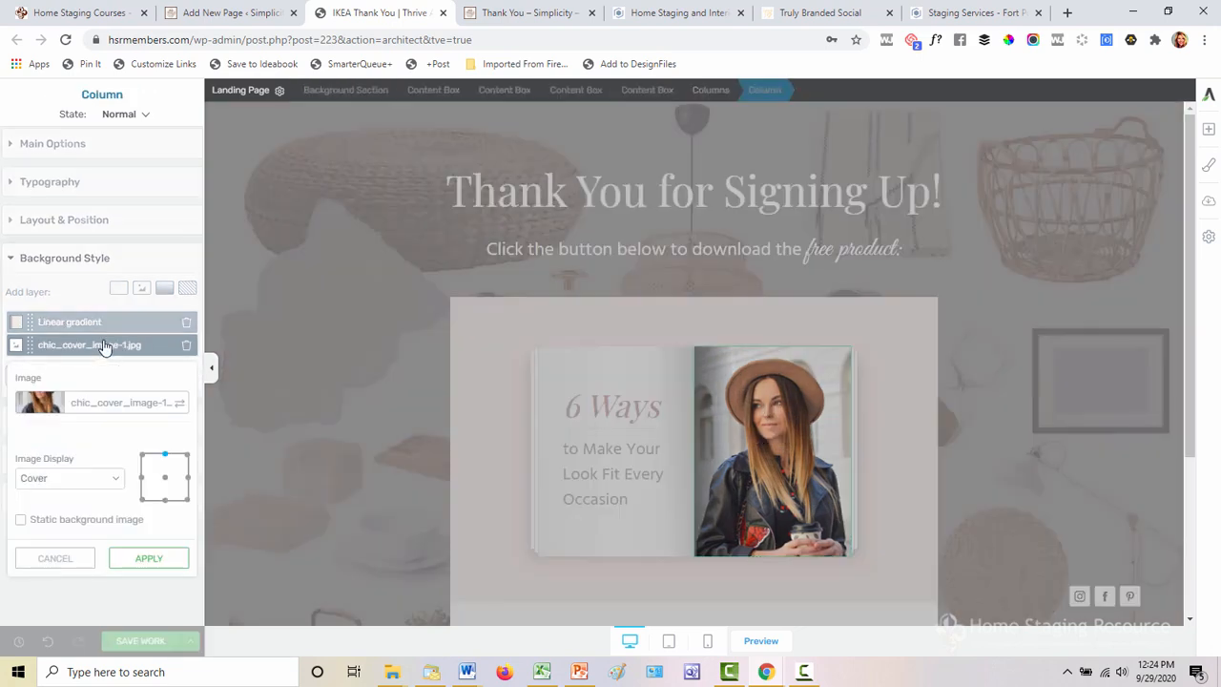
pyautogui.click(148, 407)
pyautogui.click(356, 286)
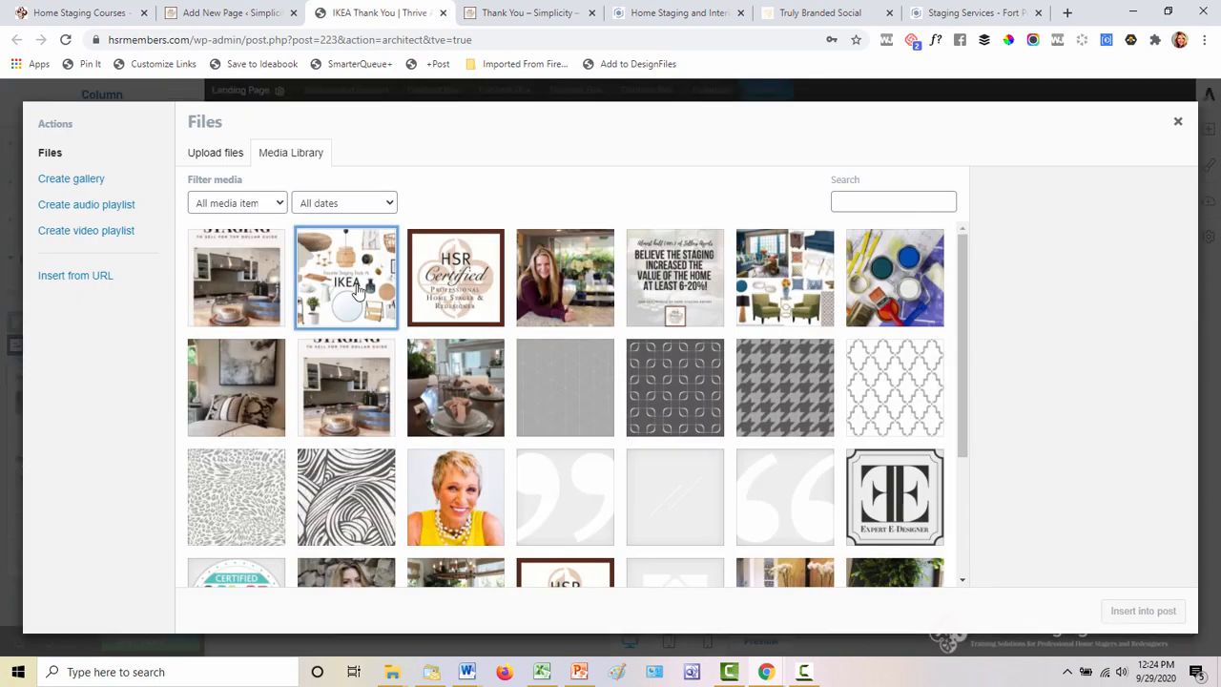
pyautogui.click(1142, 611)
pyautogui.click(148, 557)
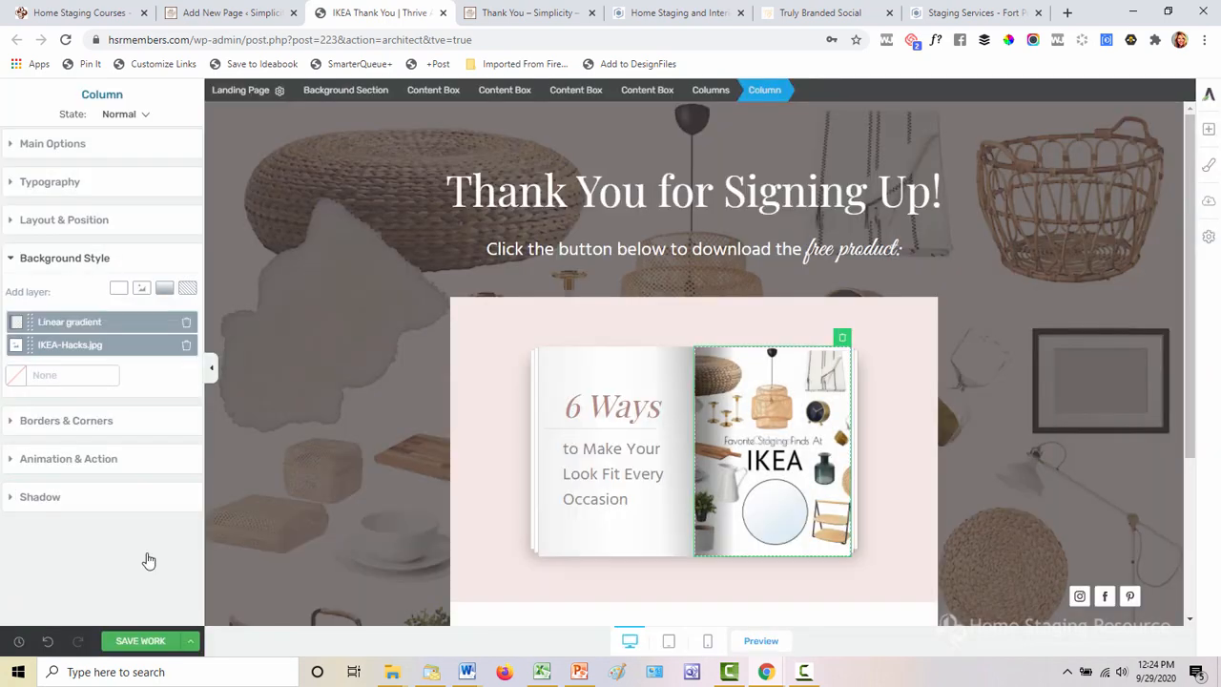
# - Change the book's heading to "IKEA" and the text below it to "My Shopping Guide for IKEA Favorites!"
pyautogui.scroll(-2, 667, 454)
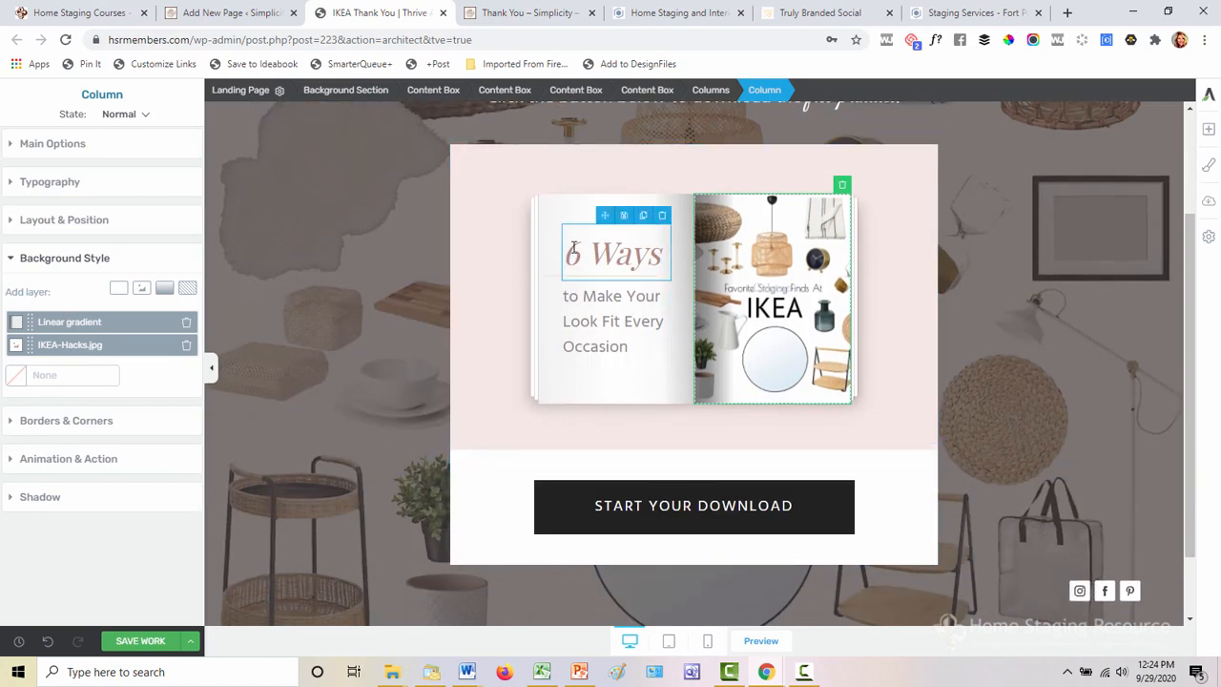
pyautogui.doubleClick(573, 250)
pyautogui.moveTo(619, 253); pyautogui.dragTo(660, 256)
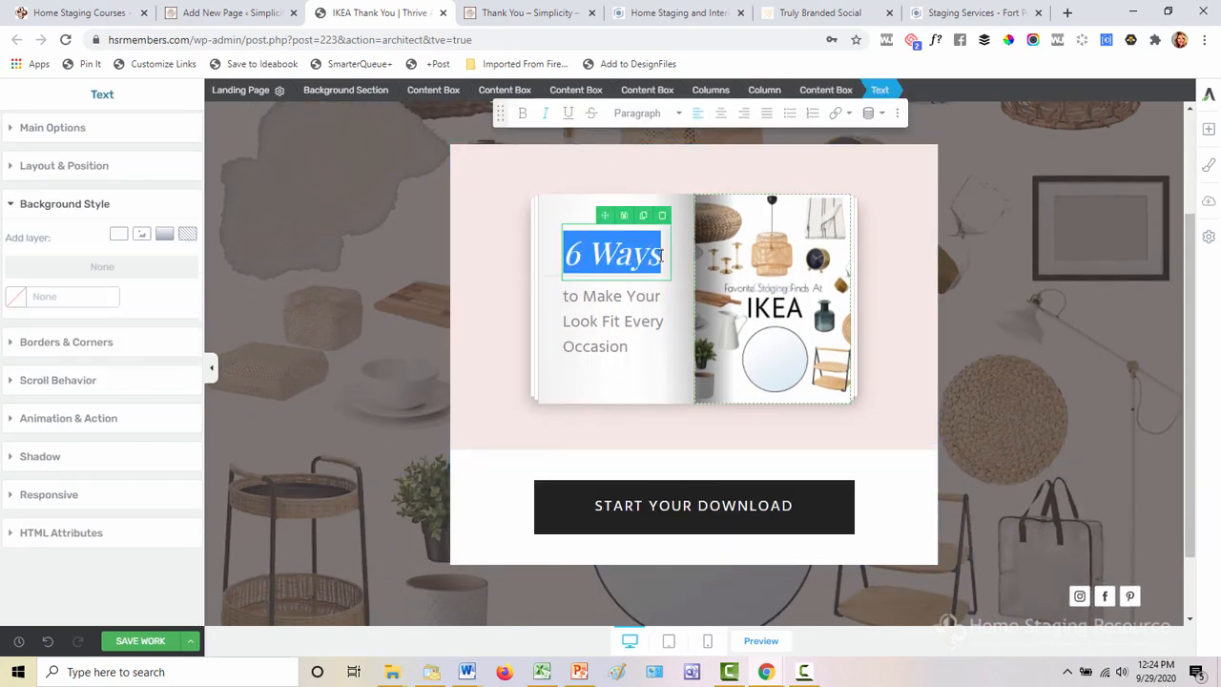
pyautogui.press('BackSpace')
pyautogui.write('IKEA')
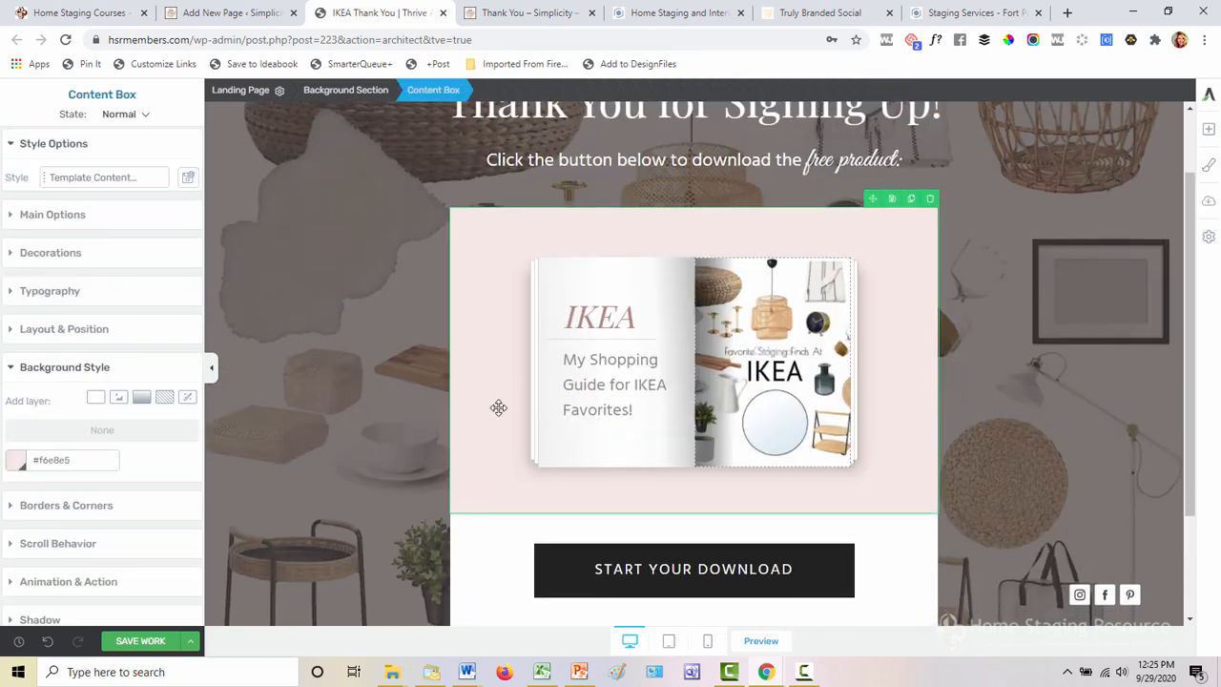
# - Delete the black footer section containing the company name, disclaimer and privacy policy links
pyautogui.scroll(-2, 498, 407)
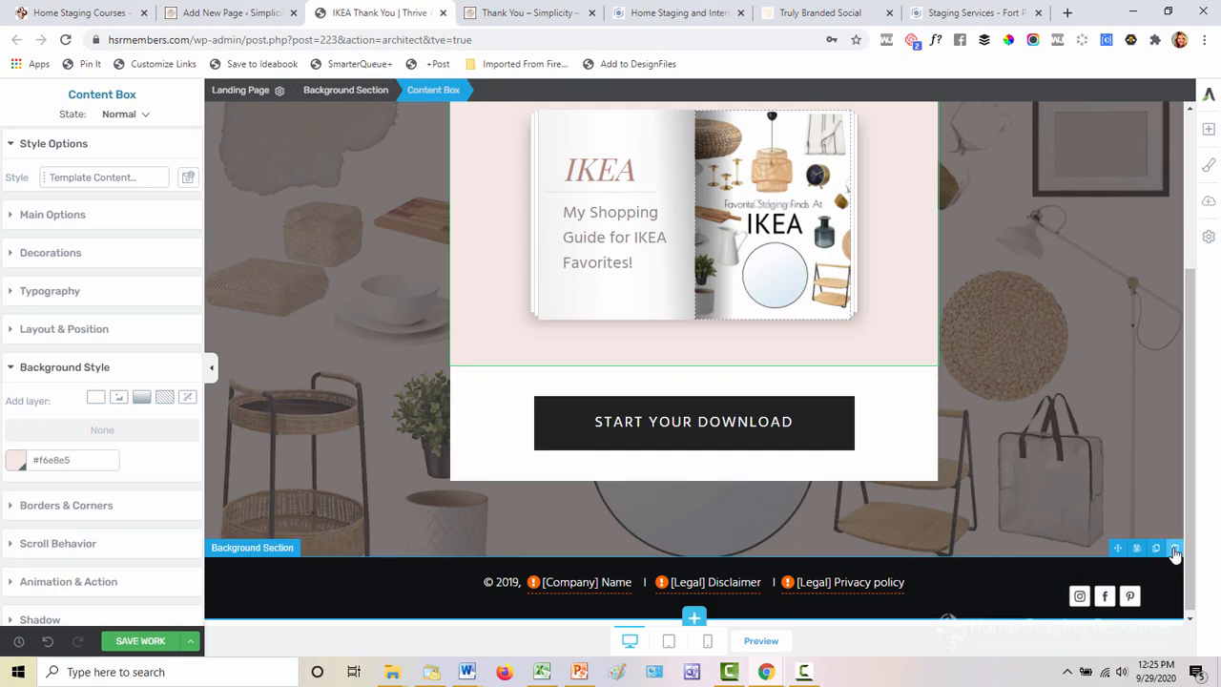
pyautogui.click(1174, 549)
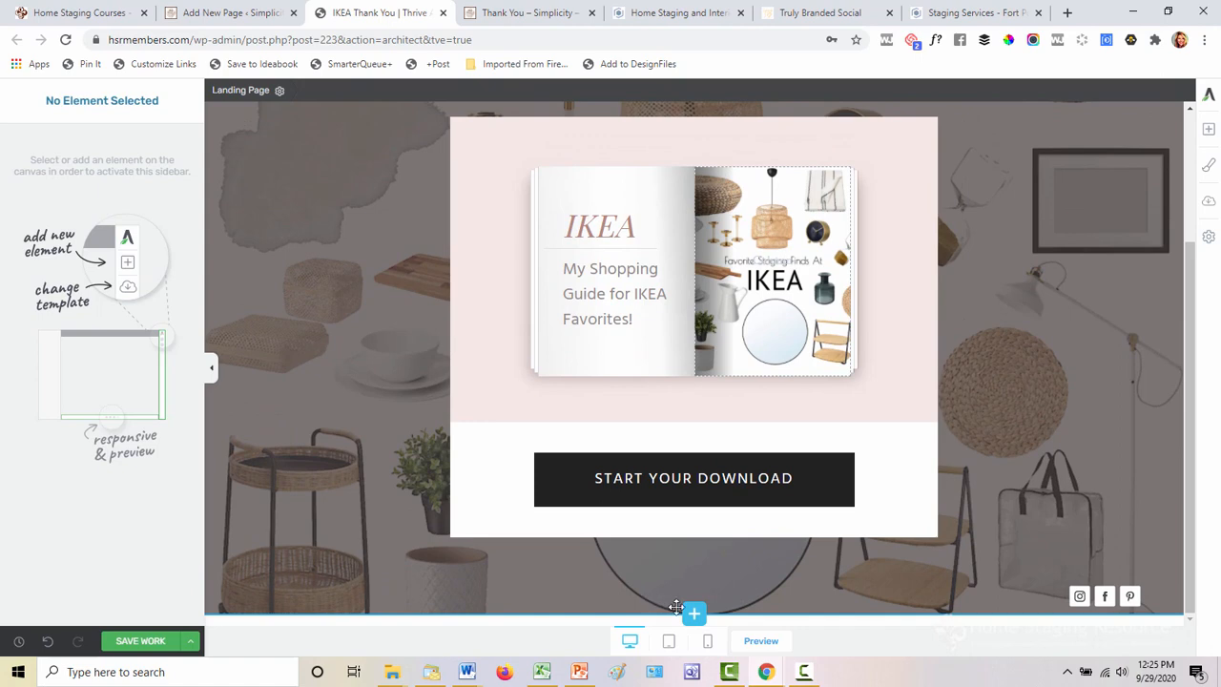
# - Review the thank-you page and browse all block types in the Content Blocks library offered for insertion below the background section
pyautogui.scroll(2, 358, 513)
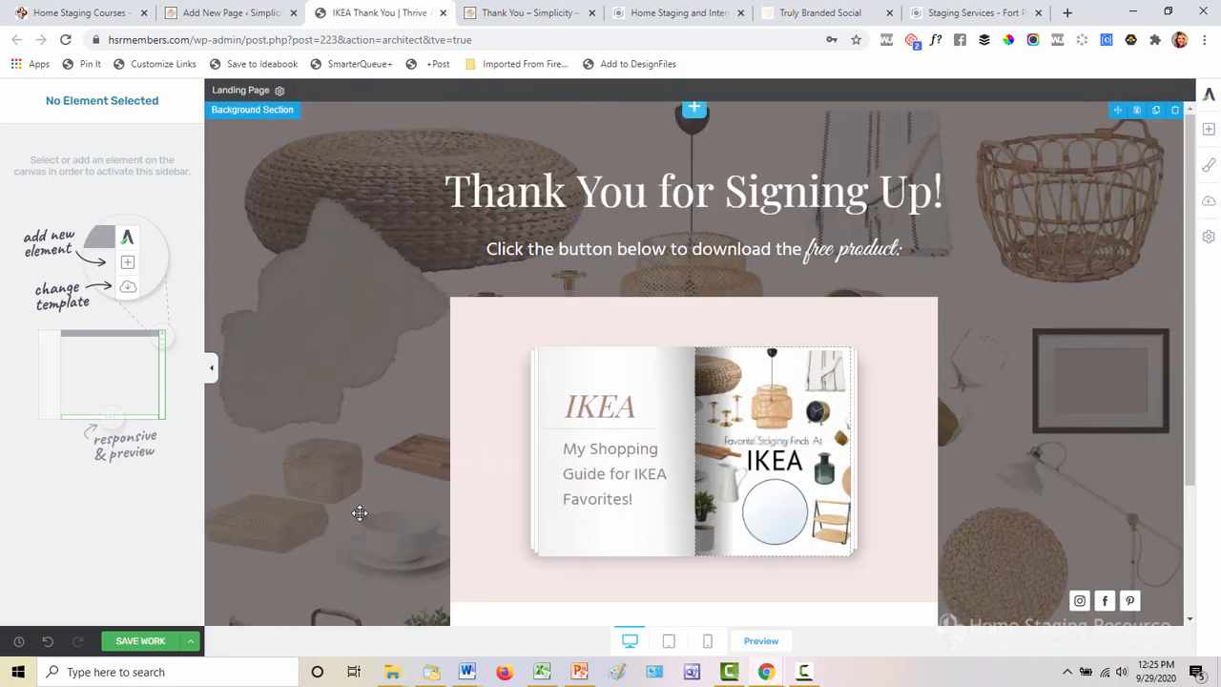
pyautogui.scroll(-2, 358, 513)
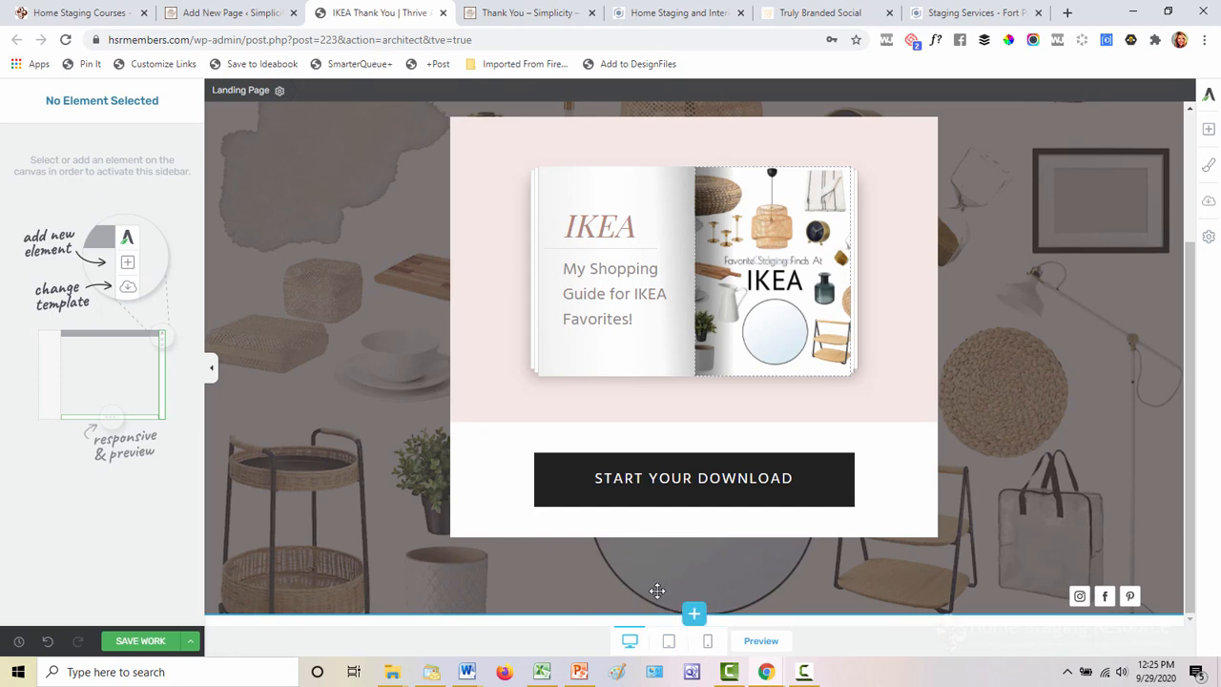
pyautogui.click(693, 615)
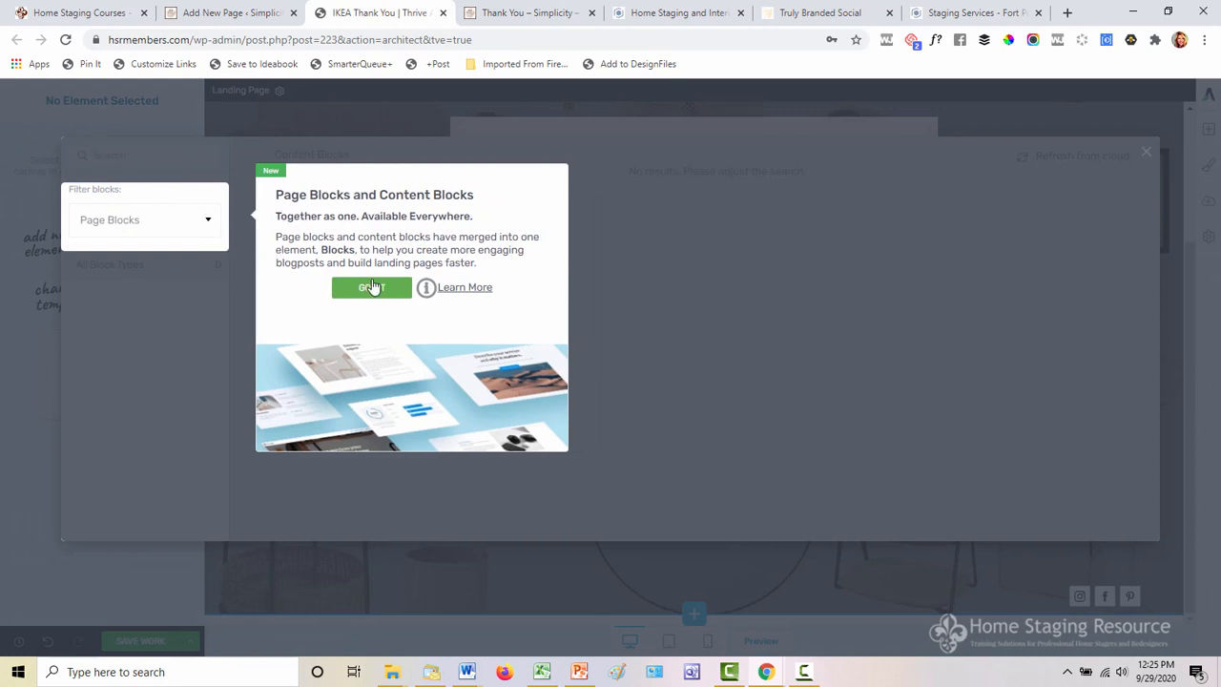
pyautogui.click(371, 288)
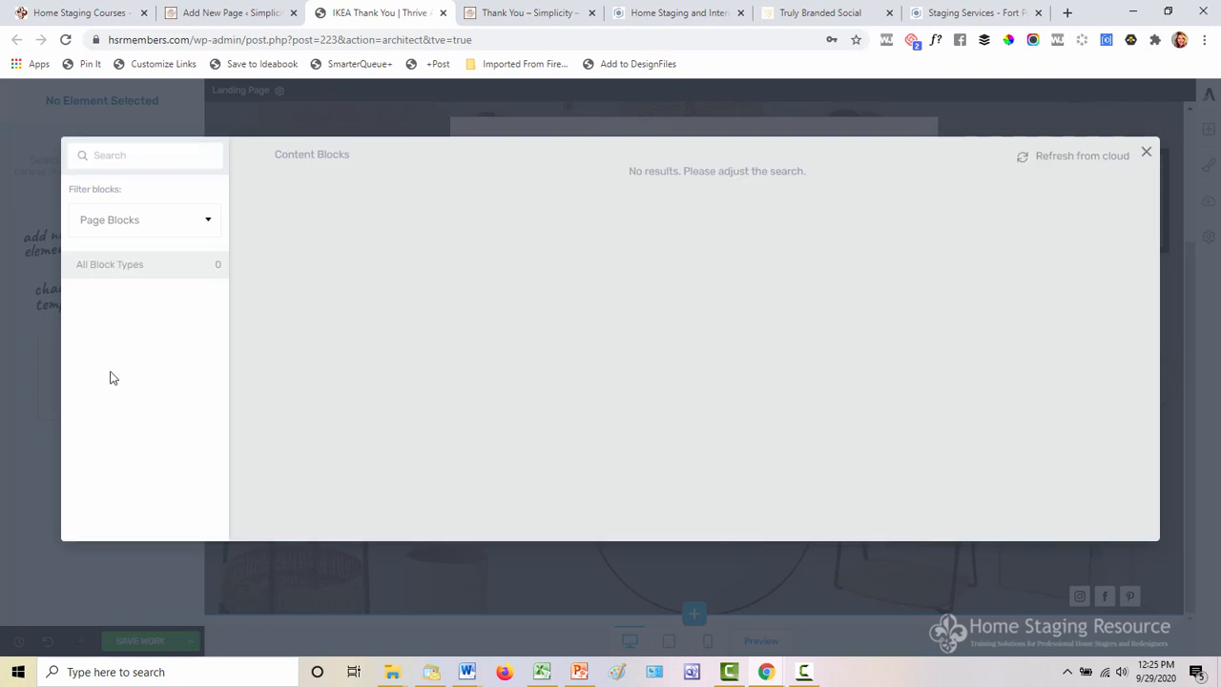
pyautogui.click(122, 221)
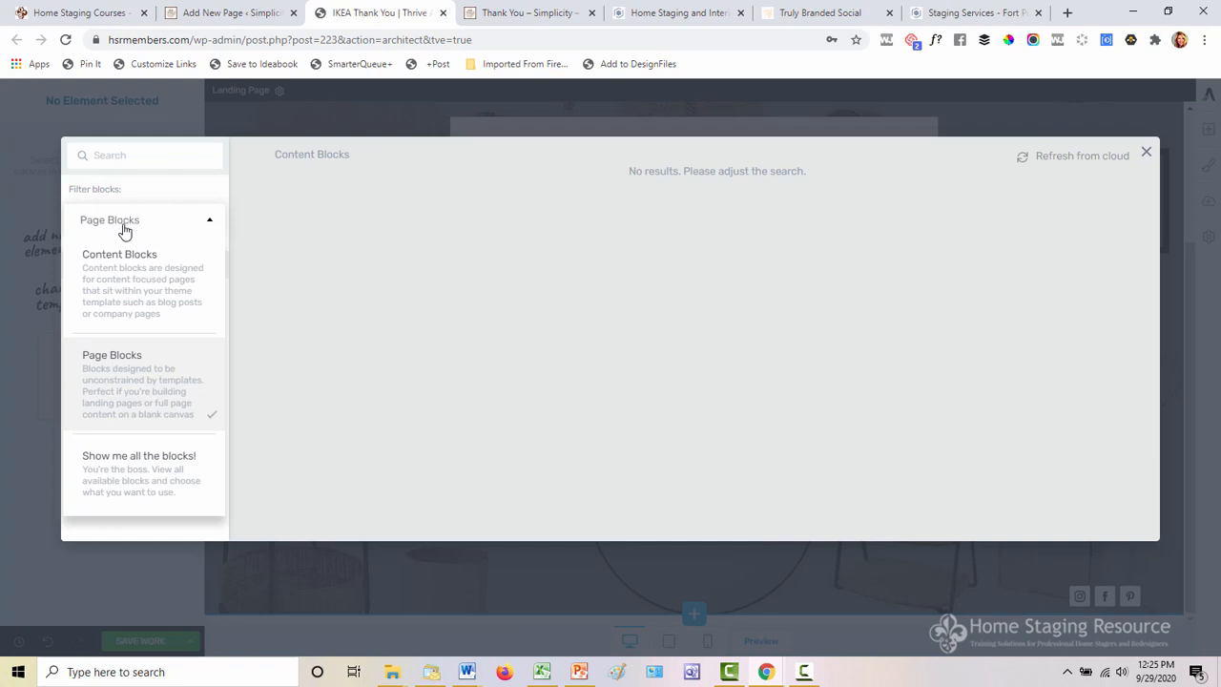
pyautogui.click(118, 270)
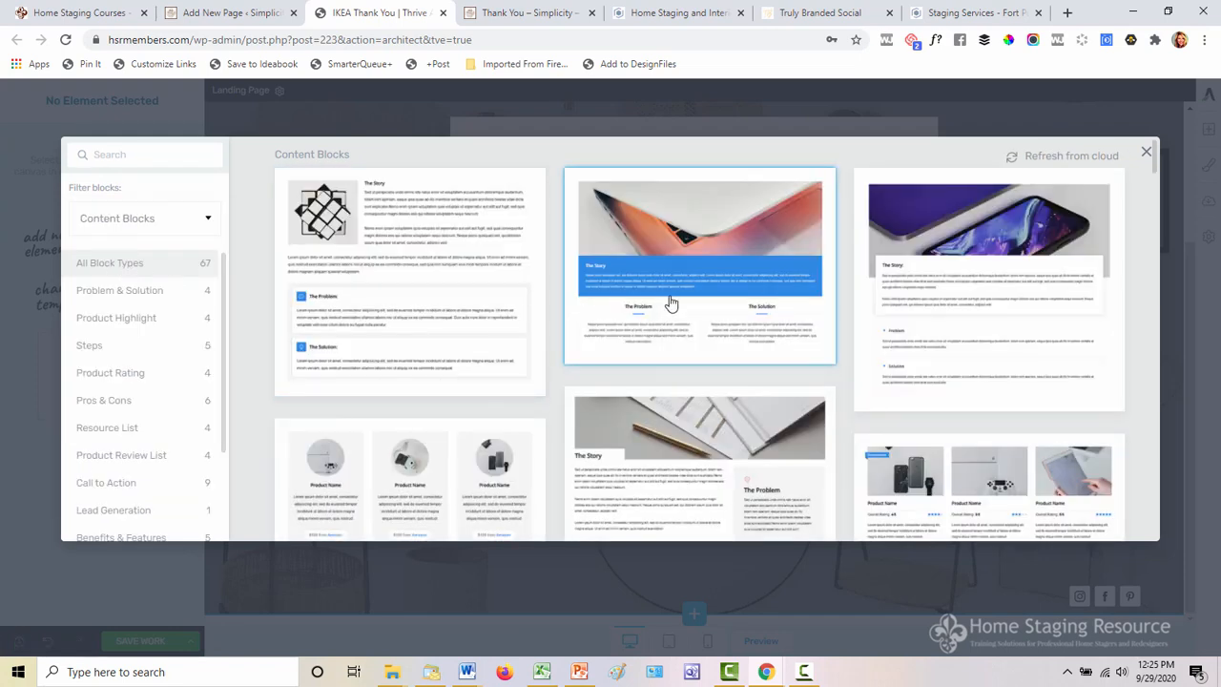
pyautogui.scroll(-5, 670, 302)
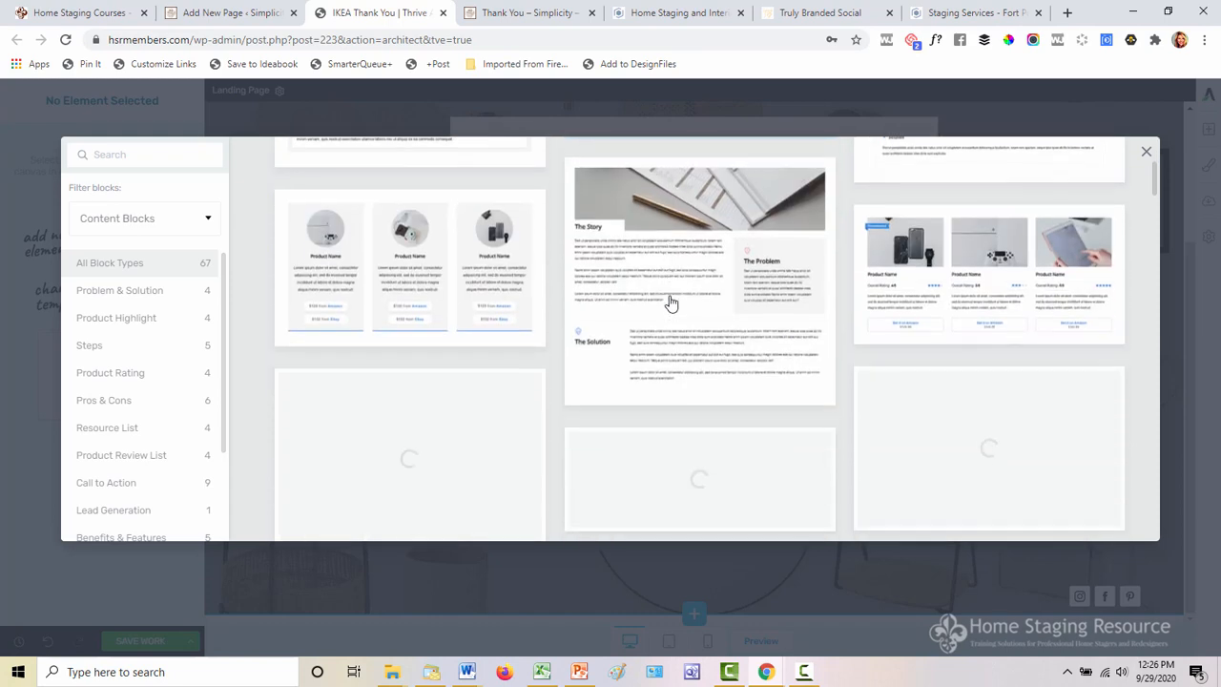
pyautogui.scroll(-10, 671, 303)
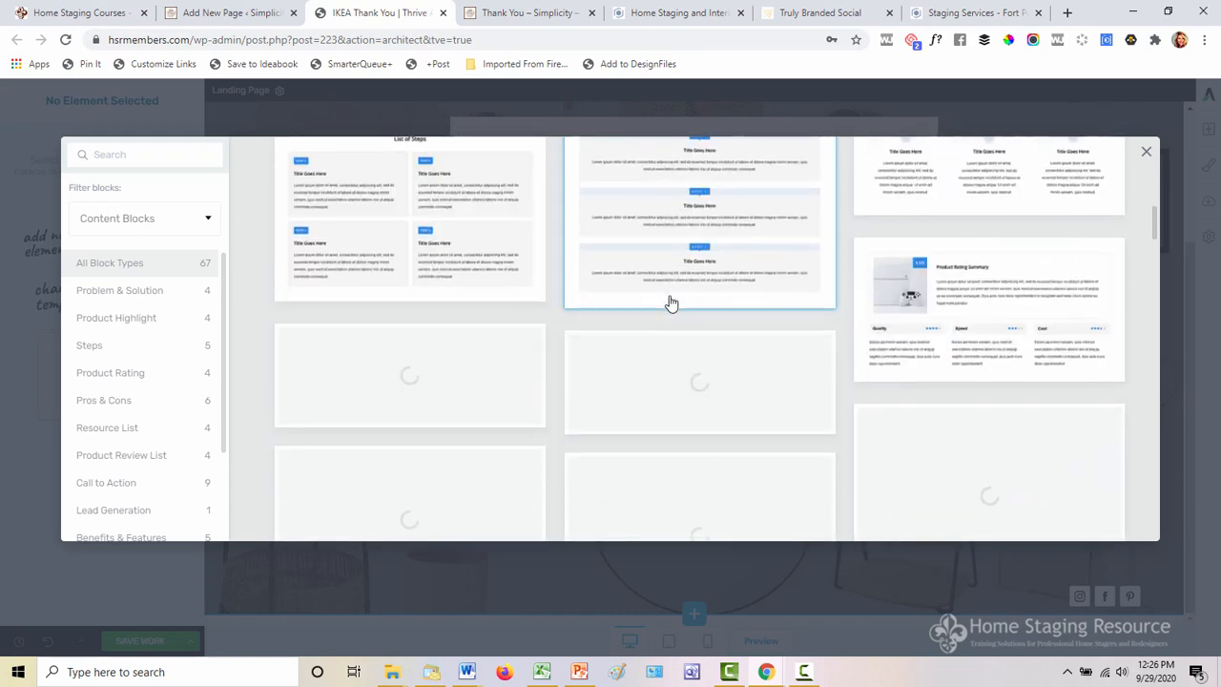
pyautogui.scroll(-10, 670, 302)
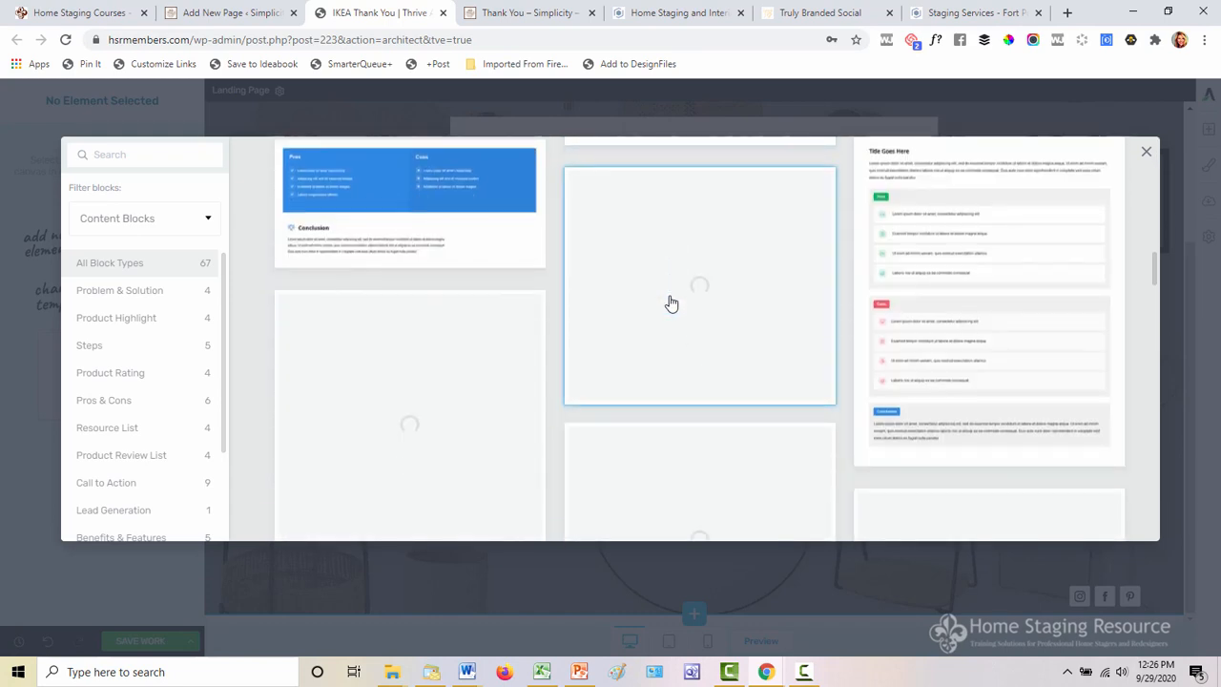
pyautogui.scroll(-10, 671, 302)
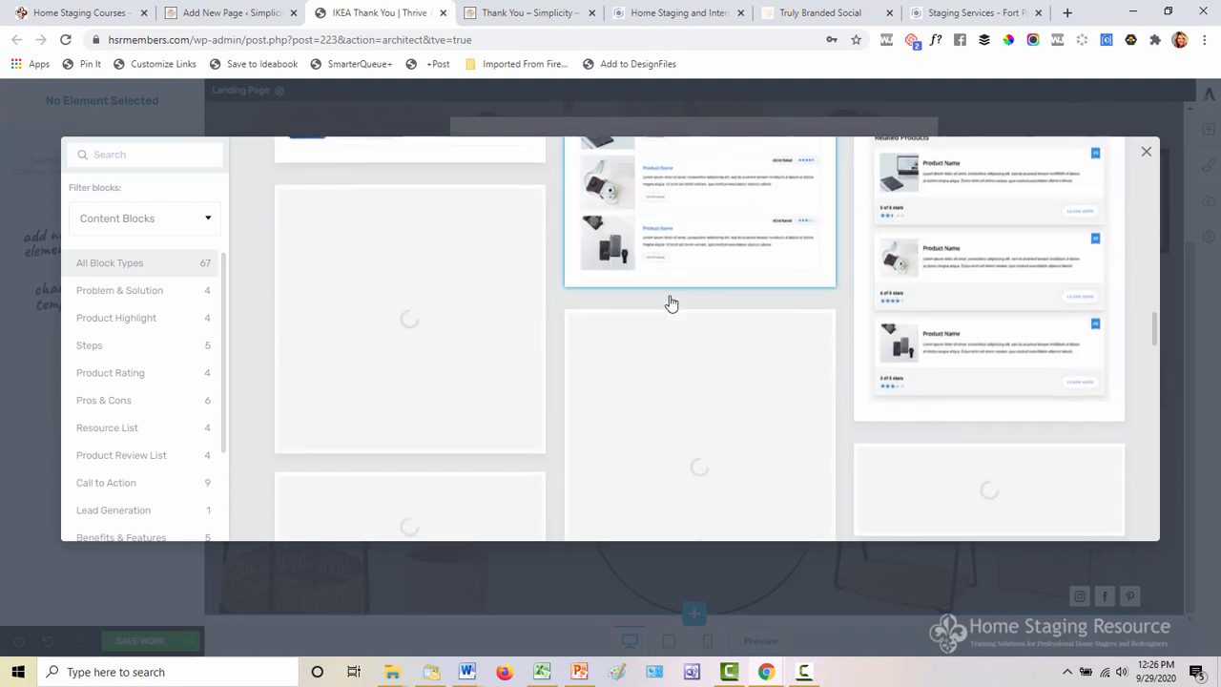
pyautogui.scroll(-10, 670, 302)
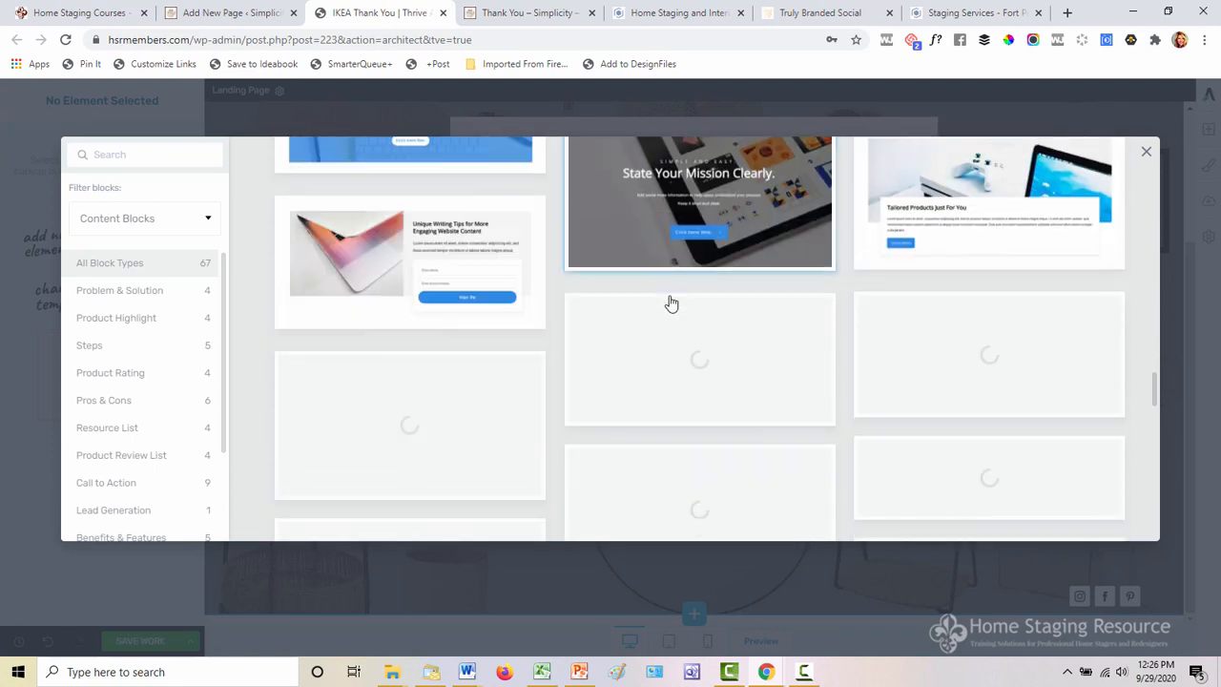
pyautogui.scroll(3, 670, 302)
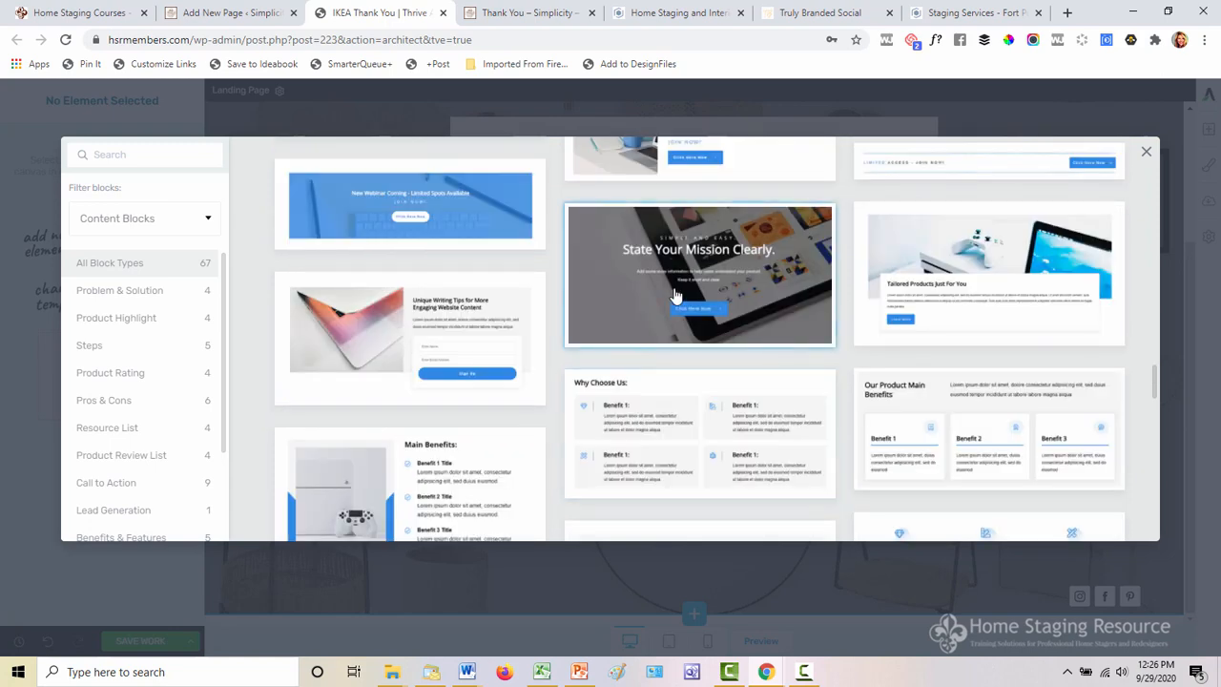
pyautogui.scroll(-15, 662, 340)
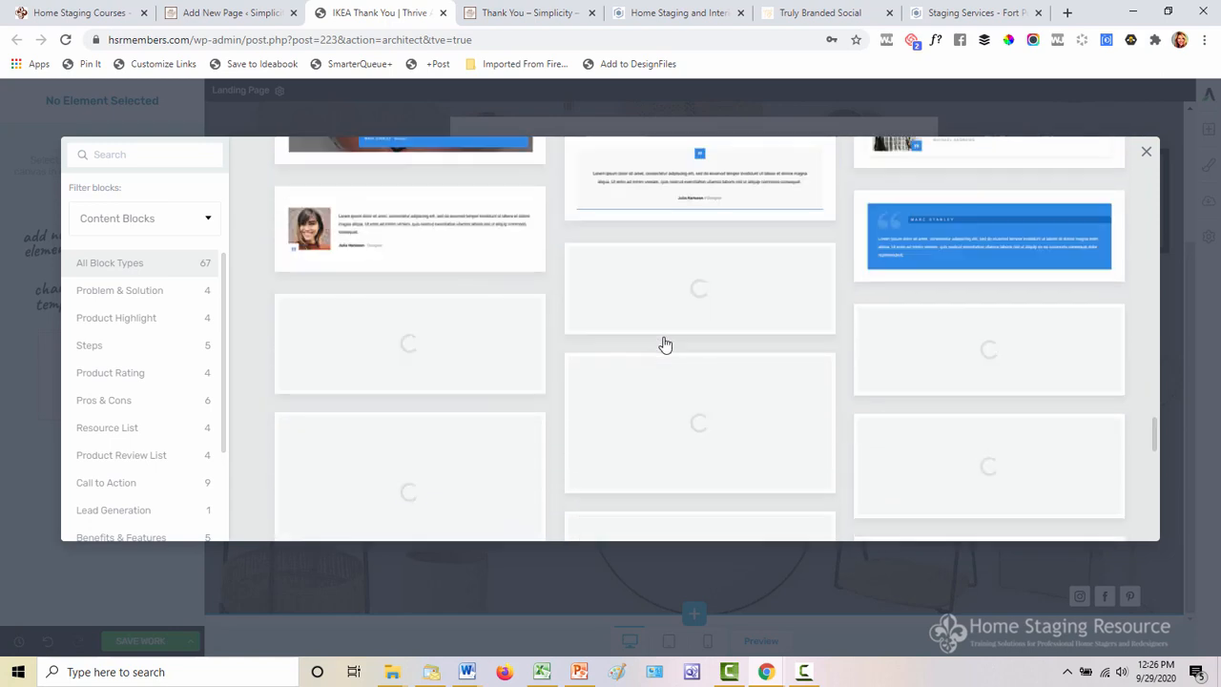
pyautogui.scroll(-10, 665, 345)
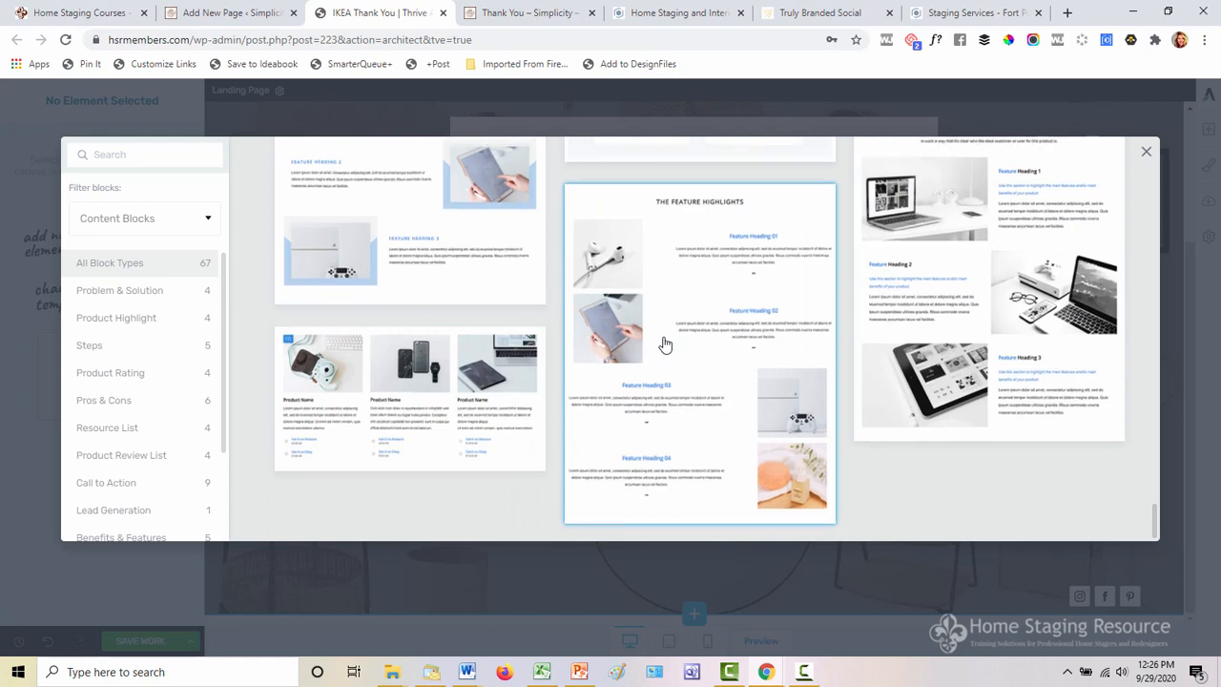
pyautogui.scroll(5, 665, 345)
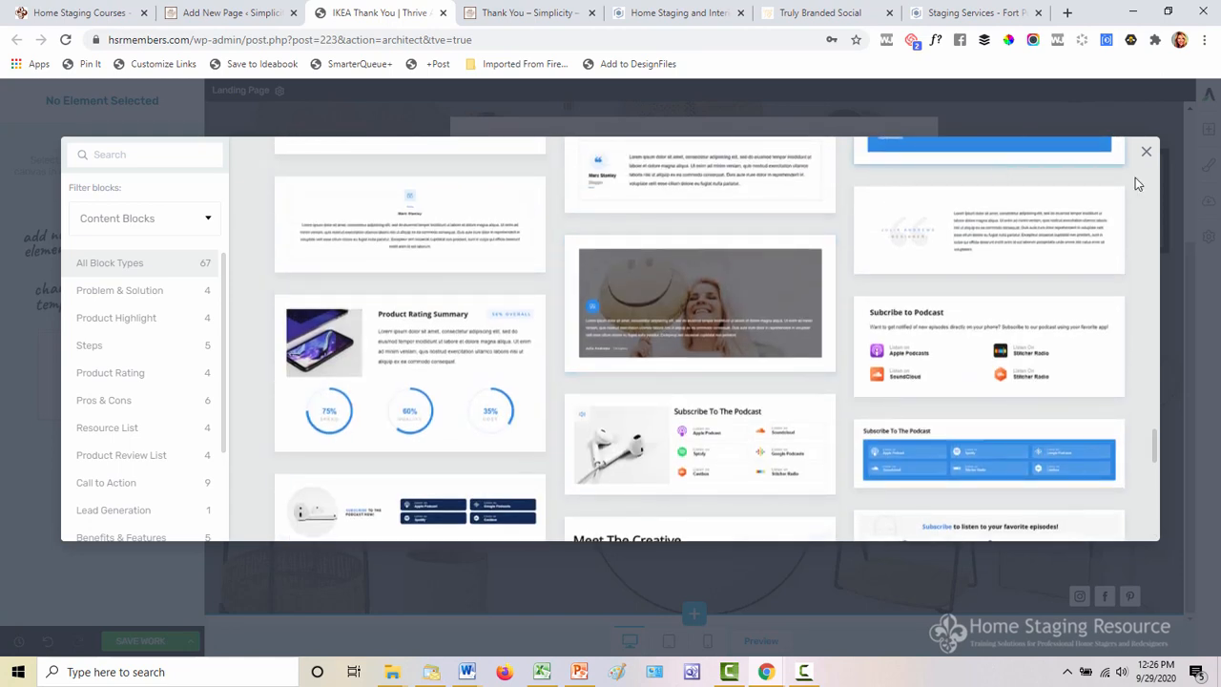
pyautogui.click(1146, 151)
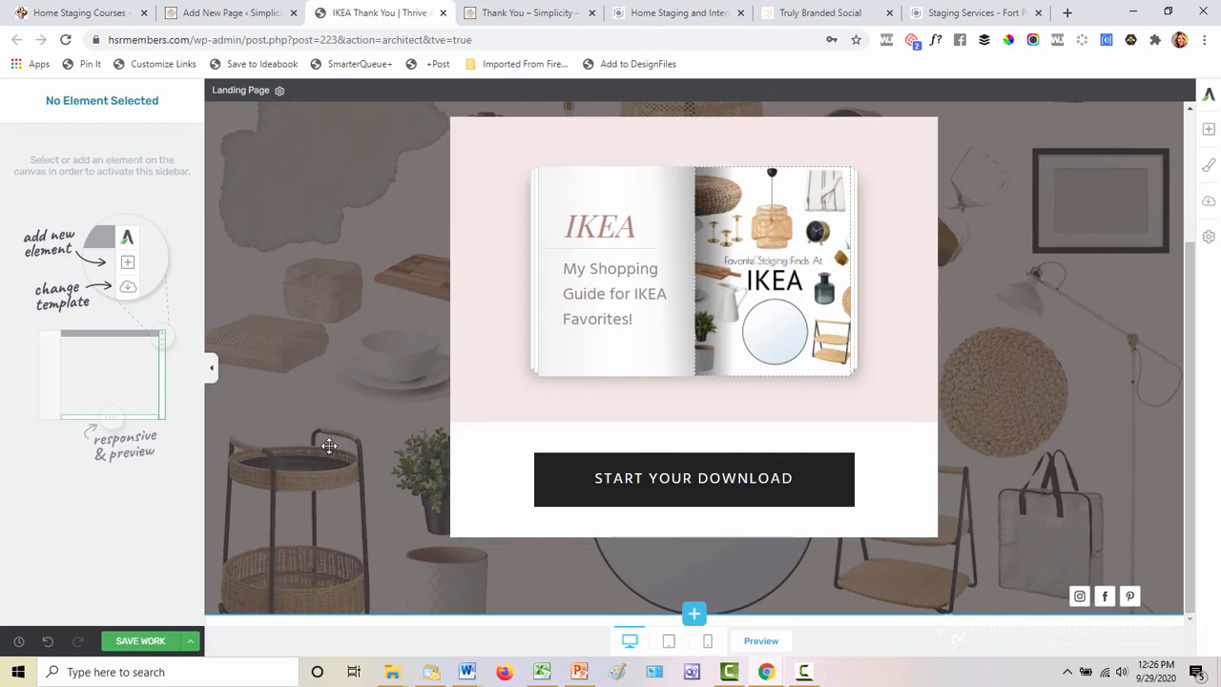
# - Open the options of the "START YOUR DOWNLOAD" button on the thank-you page
pyautogui.scroll(2, 349, 490)
pyautogui.scroll(-2, 349, 491)
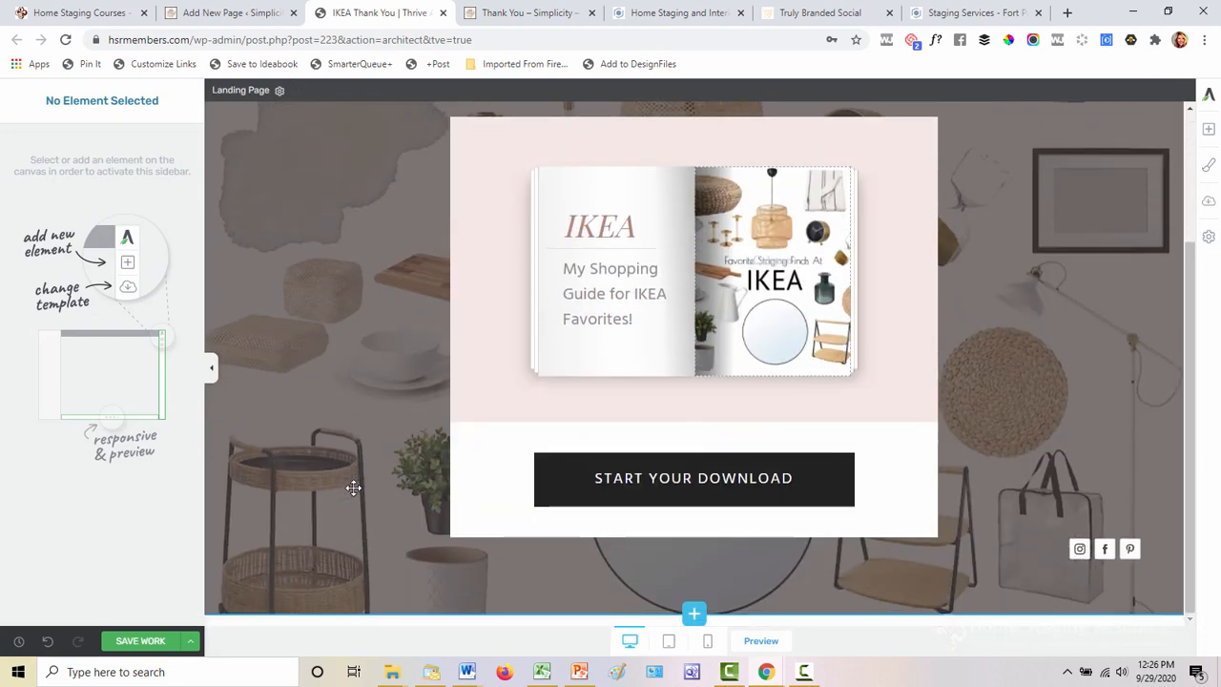
pyautogui.click(543, 458)
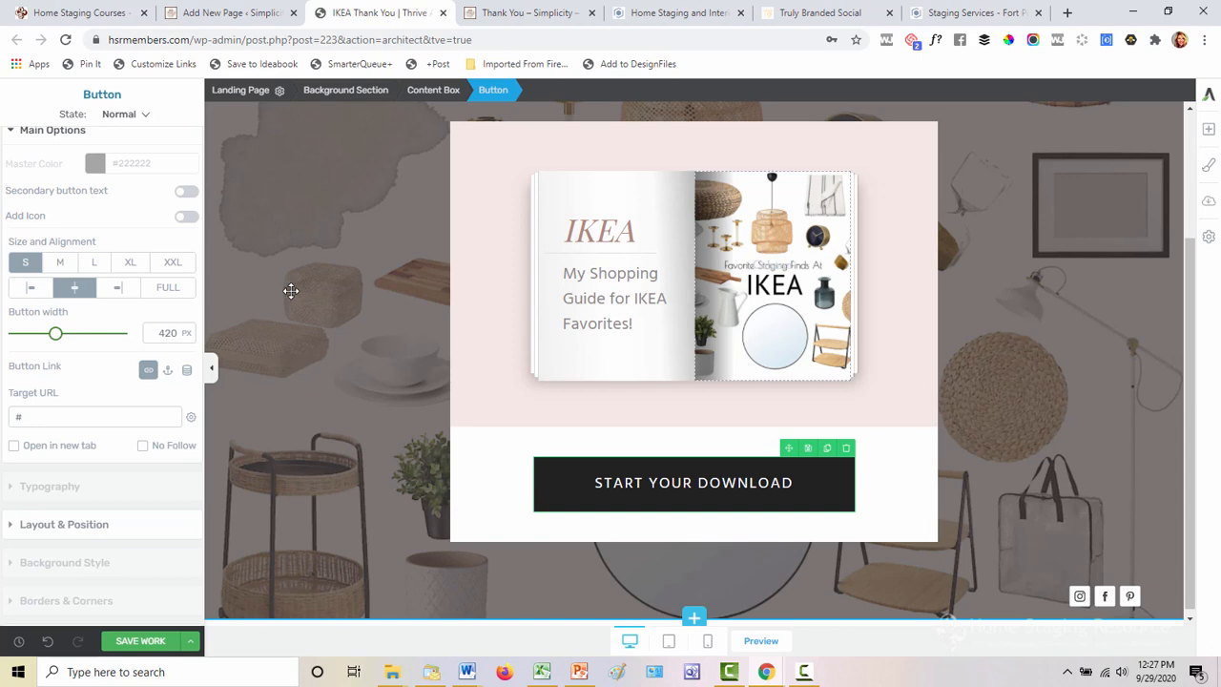
pyautogui.click(222, 14)
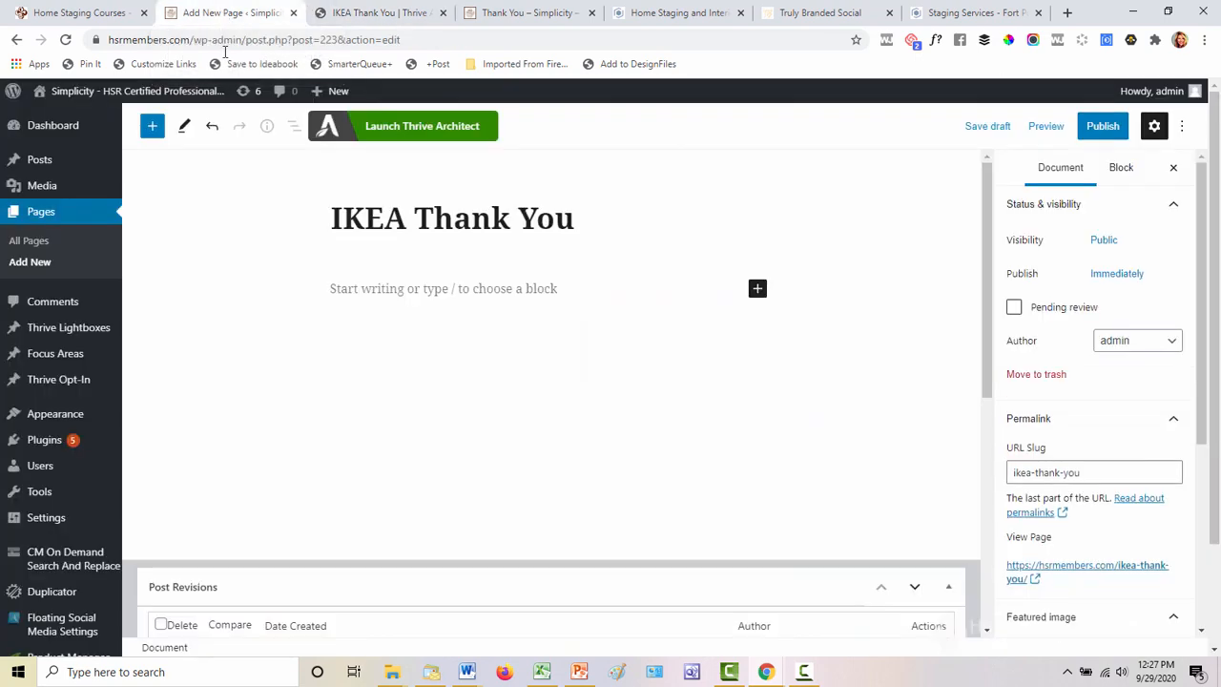
pyautogui.click(363, 14)
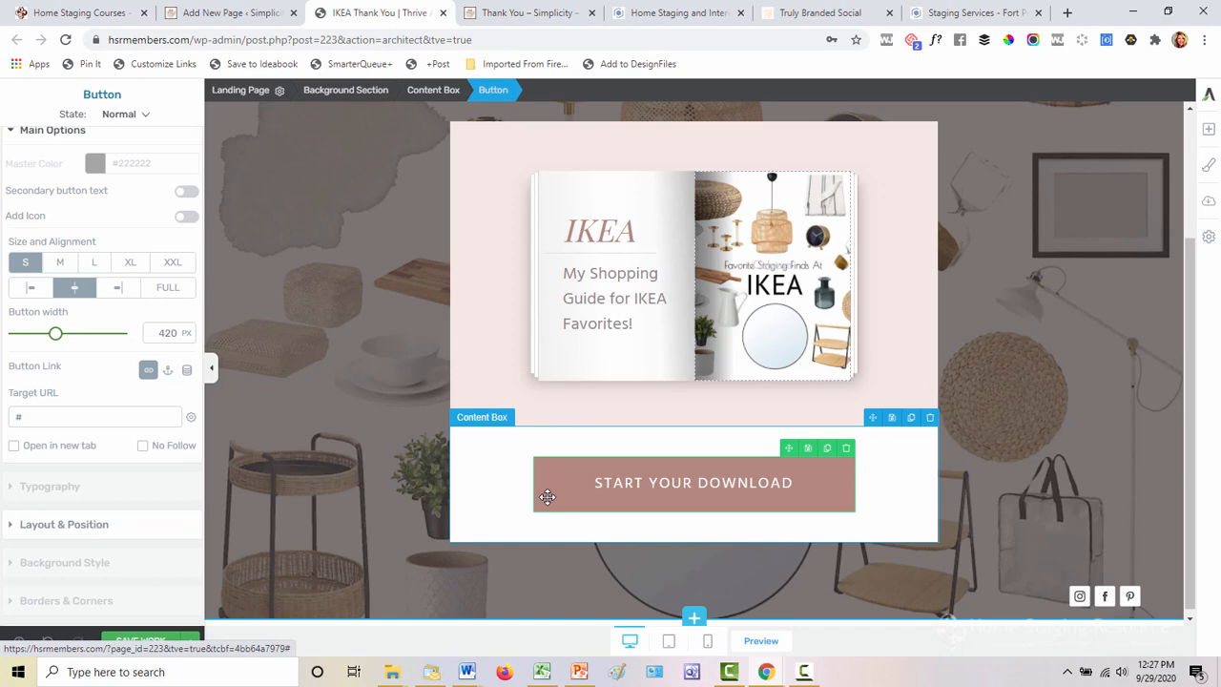
# - Upload the PDF "Favorite Staging Finds at IKEA" from the 2020-10 IKEA board folder to the WordPress media library
pyautogui.click(217, 13)
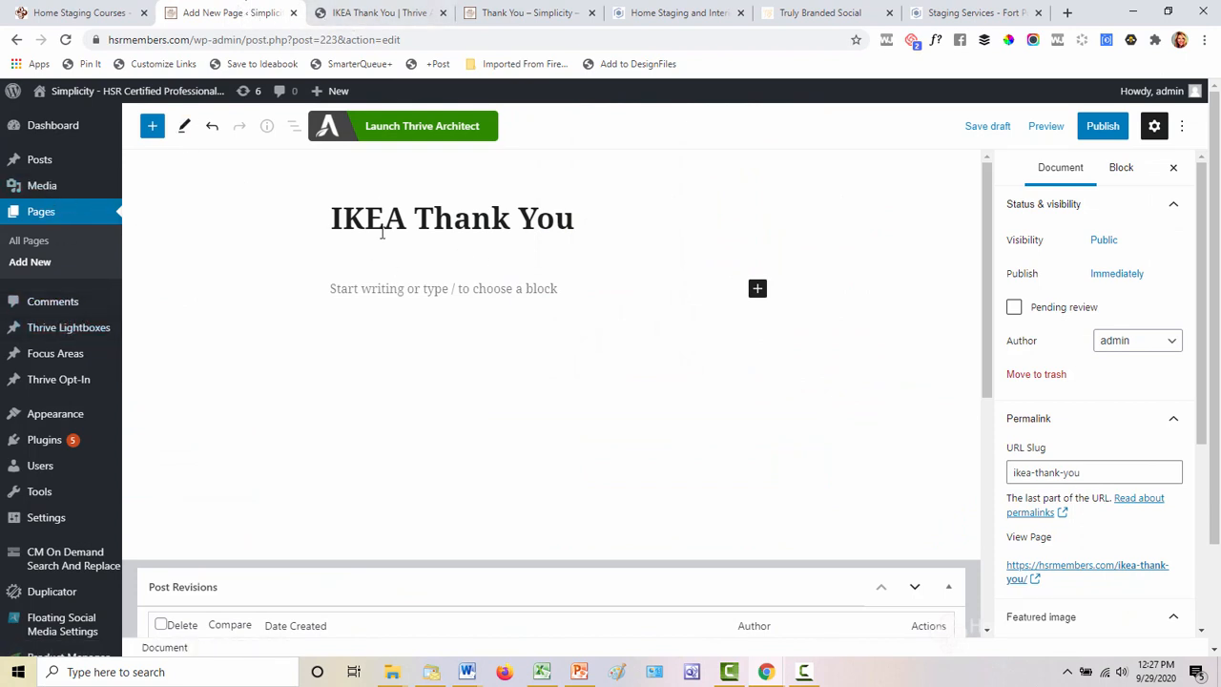
pyautogui.moveTo(50, 191)
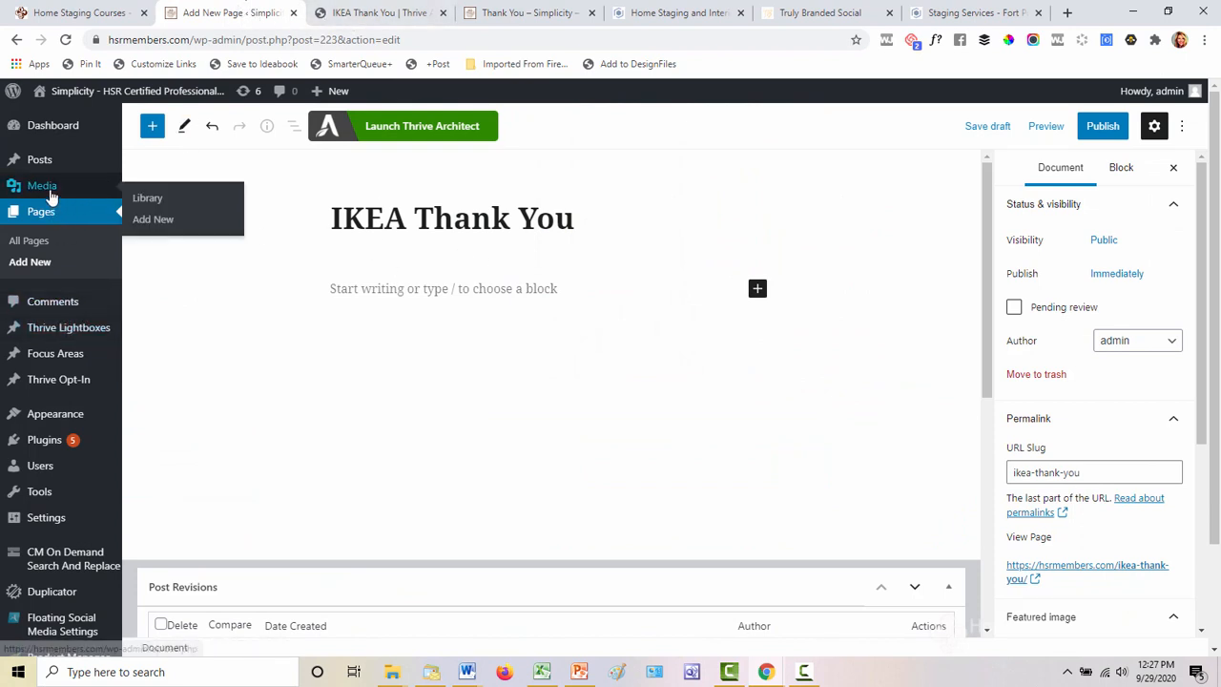
pyautogui.click(147, 200)
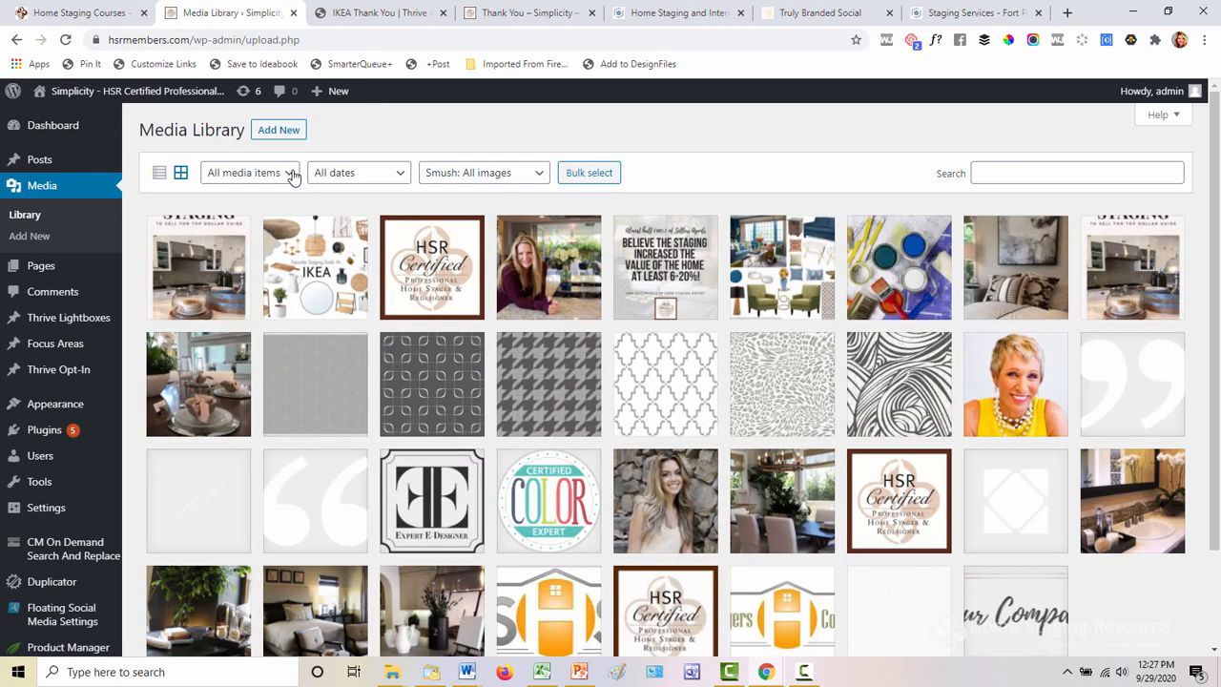
pyautogui.click(273, 137)
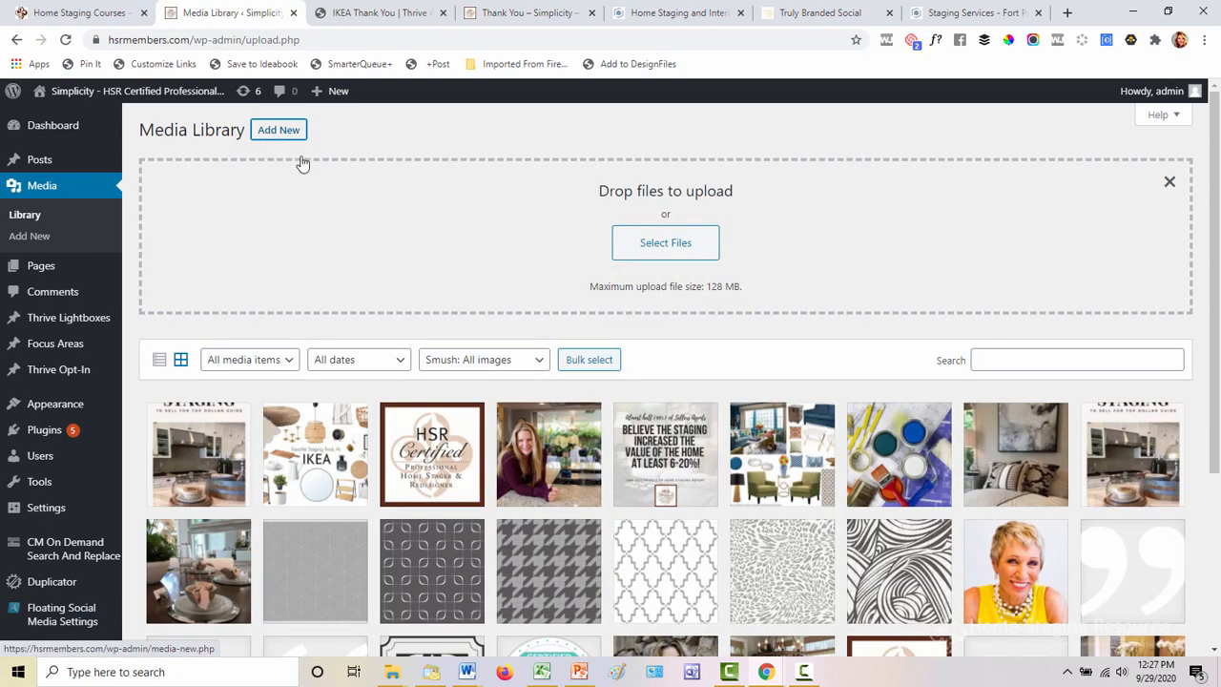
pyautogui.click(652, 244)
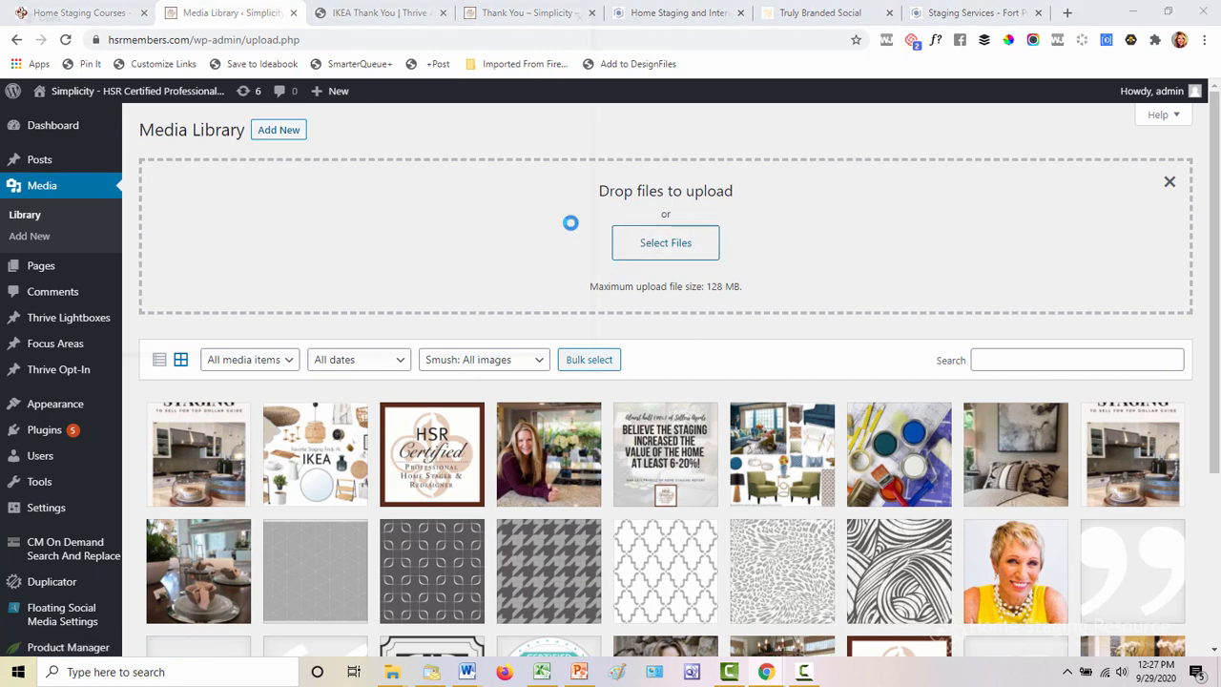
pyautogui.press('Down')
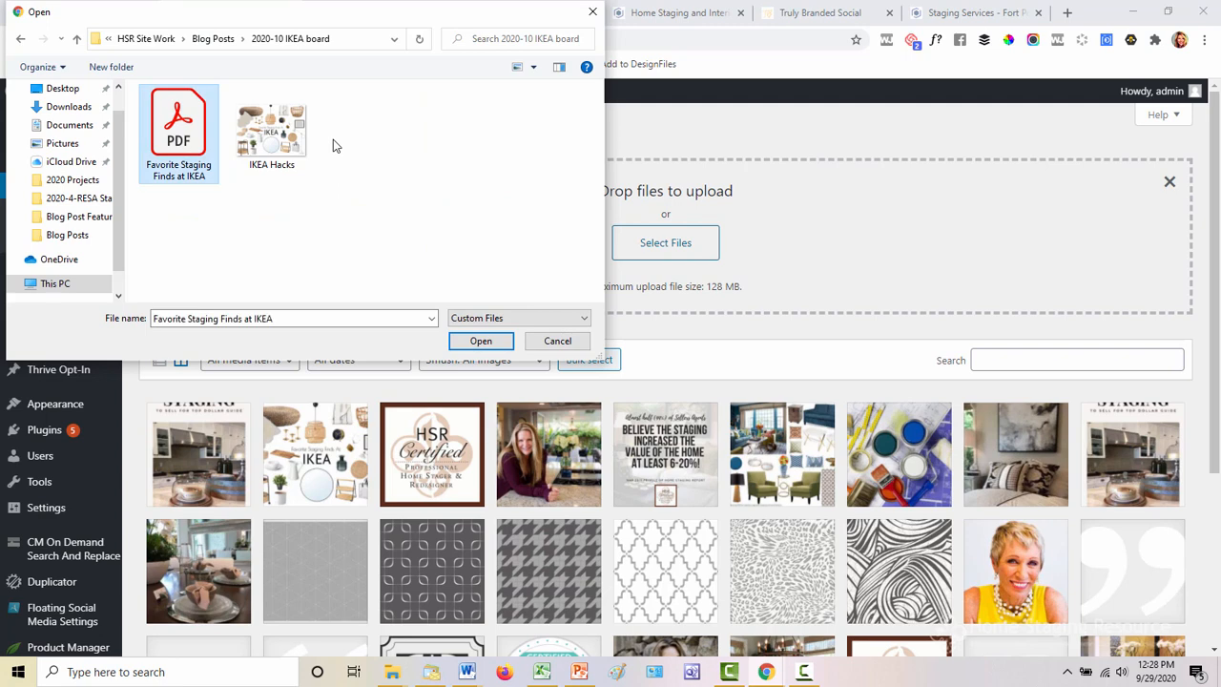
pyautogui.press('Return')
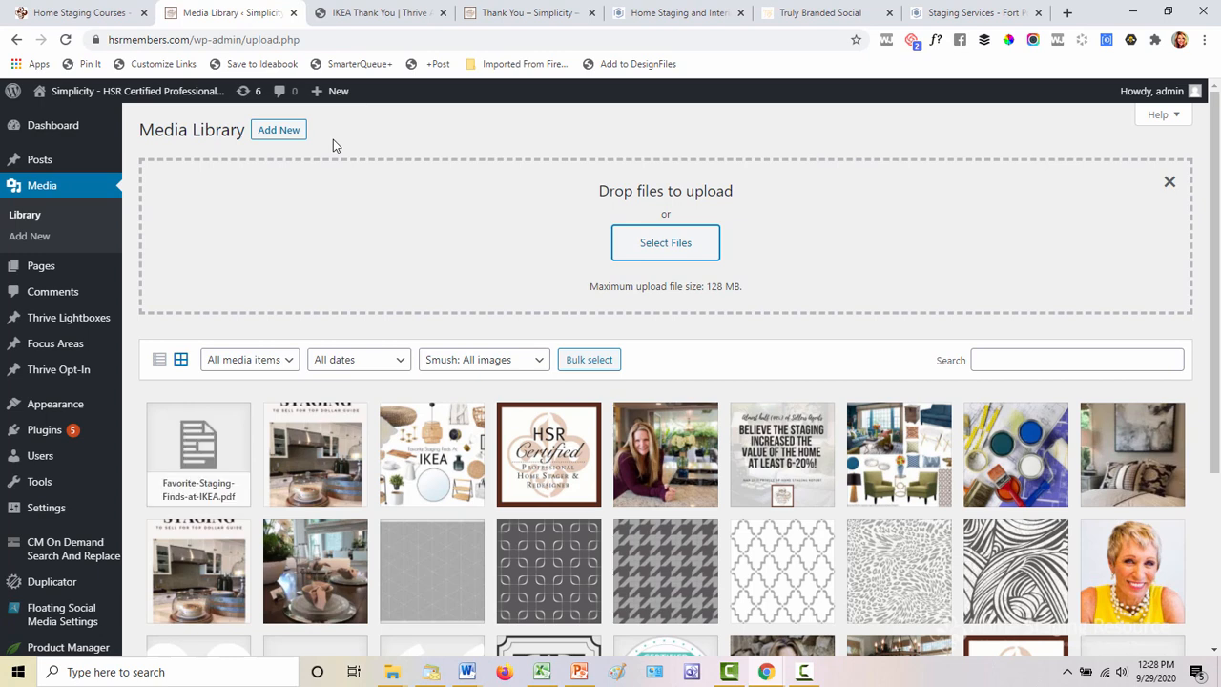
# - Copy the file URL of Favorite-Staging-Finds-at-IKEA.pdf from its attachment details and close them
pyautogui.scroll(-3, 333, 145)
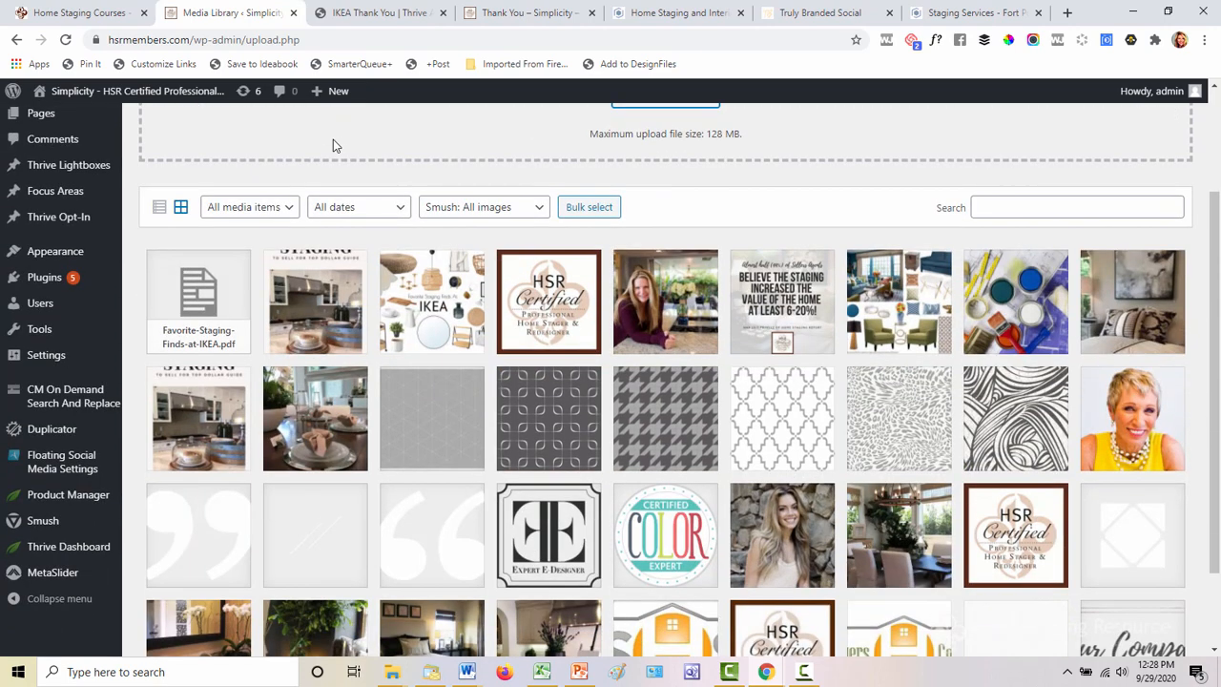
pyautogui.scroll(2, 332, 145)
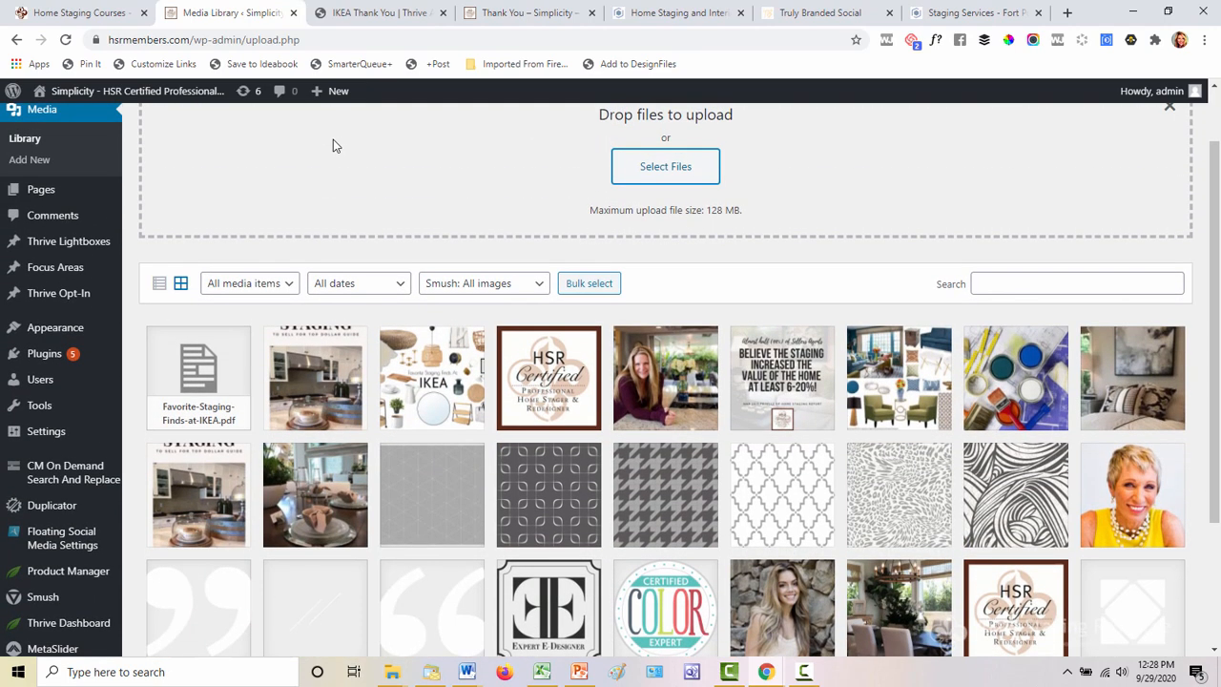
pyautogui.scroll(1, 333, 145)
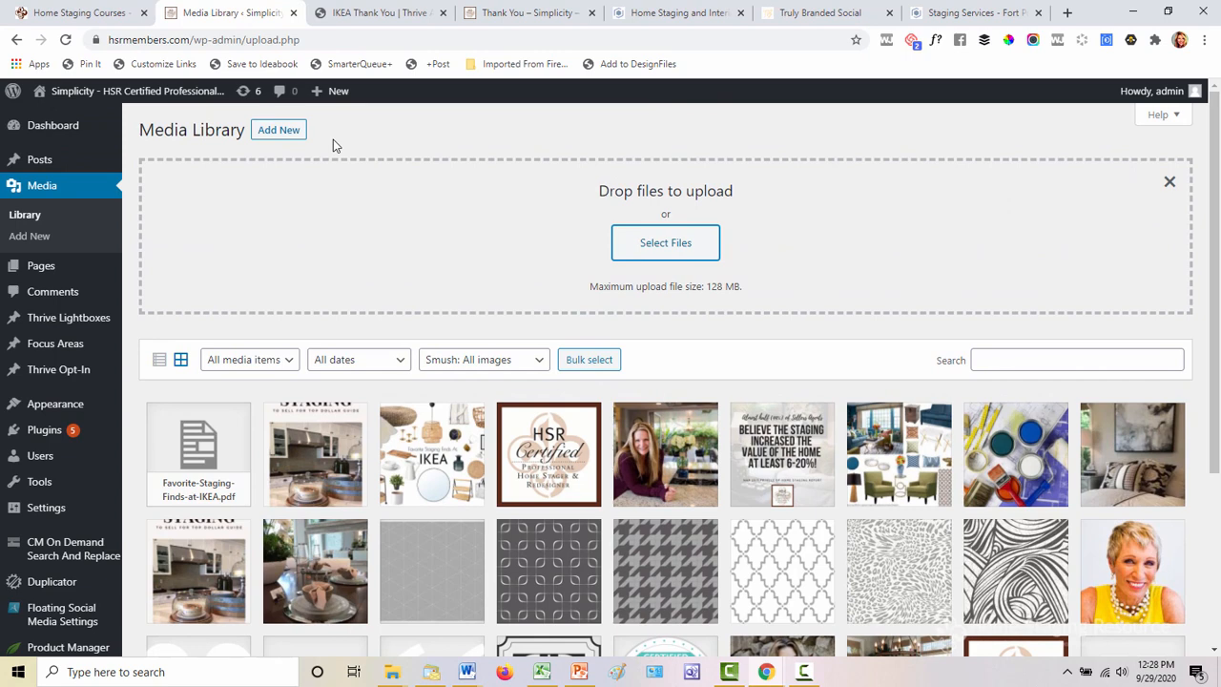
pyautogui.press('Tab')
pyautogui.press('Return')
pyautogui.press('Tab')
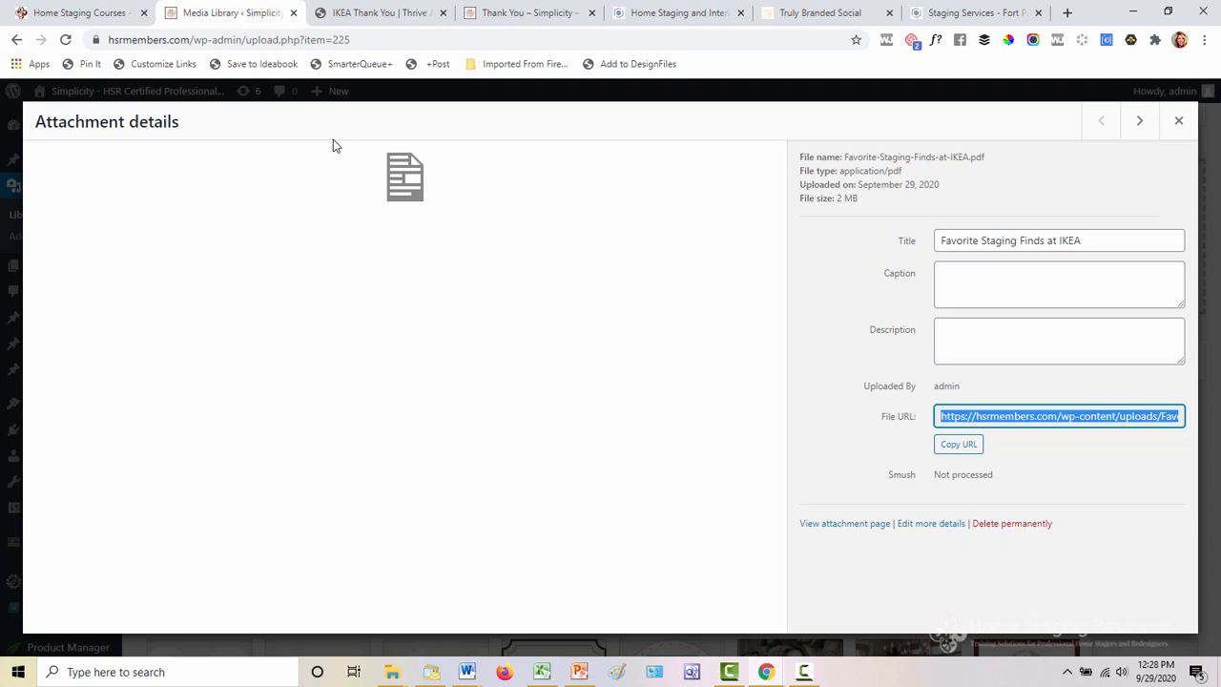
pyautogui.press('Tab')
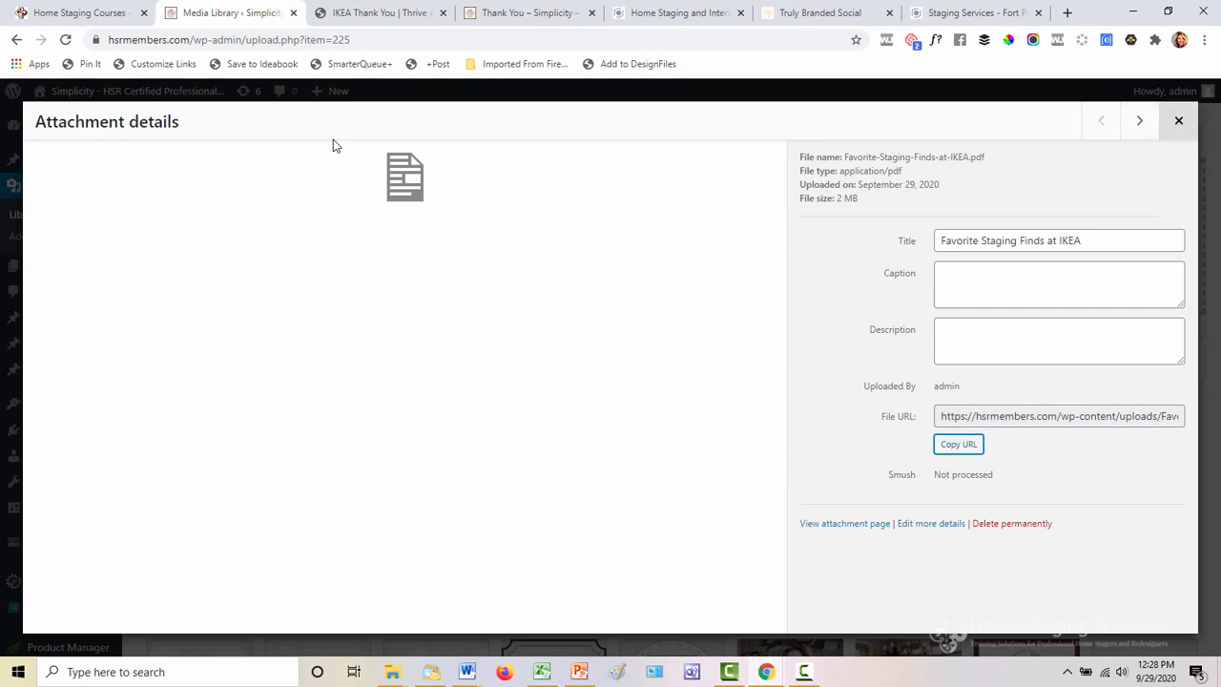
pyautogui.click(1179, 121)
# - Set the target URL of the "START YOUR DOWNLOAD" button to the copied link of Favorite-Staging-Finds-at-IKEA.pdf in Thrive Architect
pyautogui.click(386, 13)
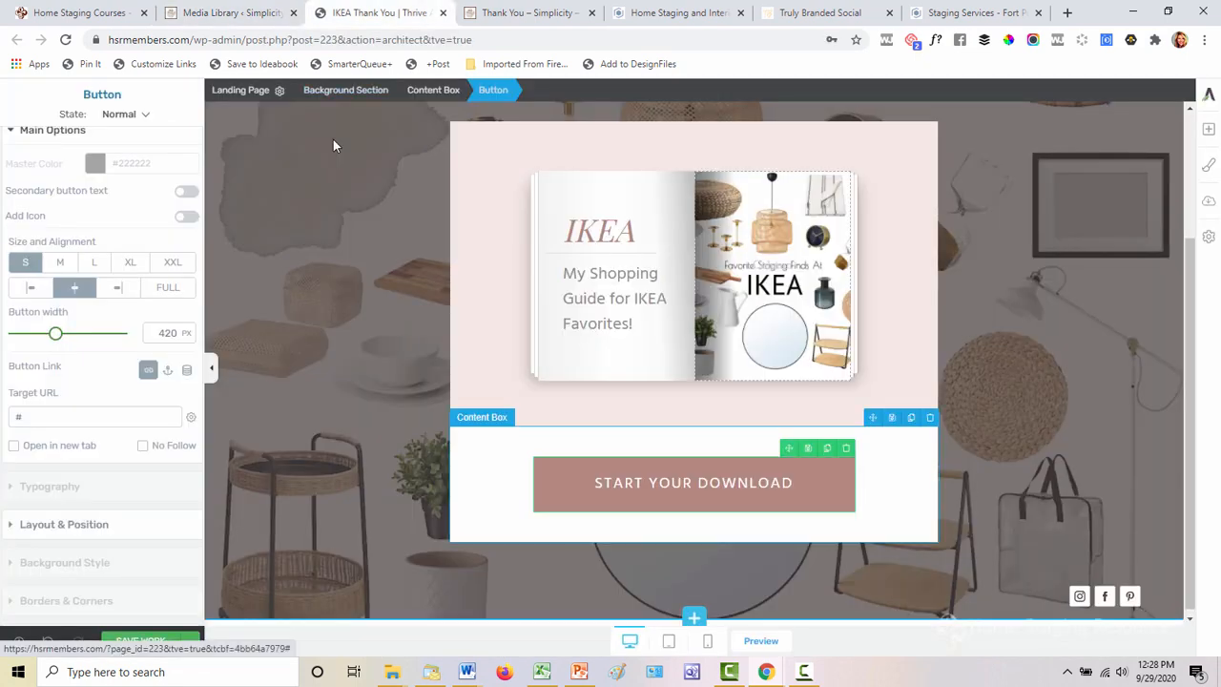
pyautogui.doubleClick(19, 417)
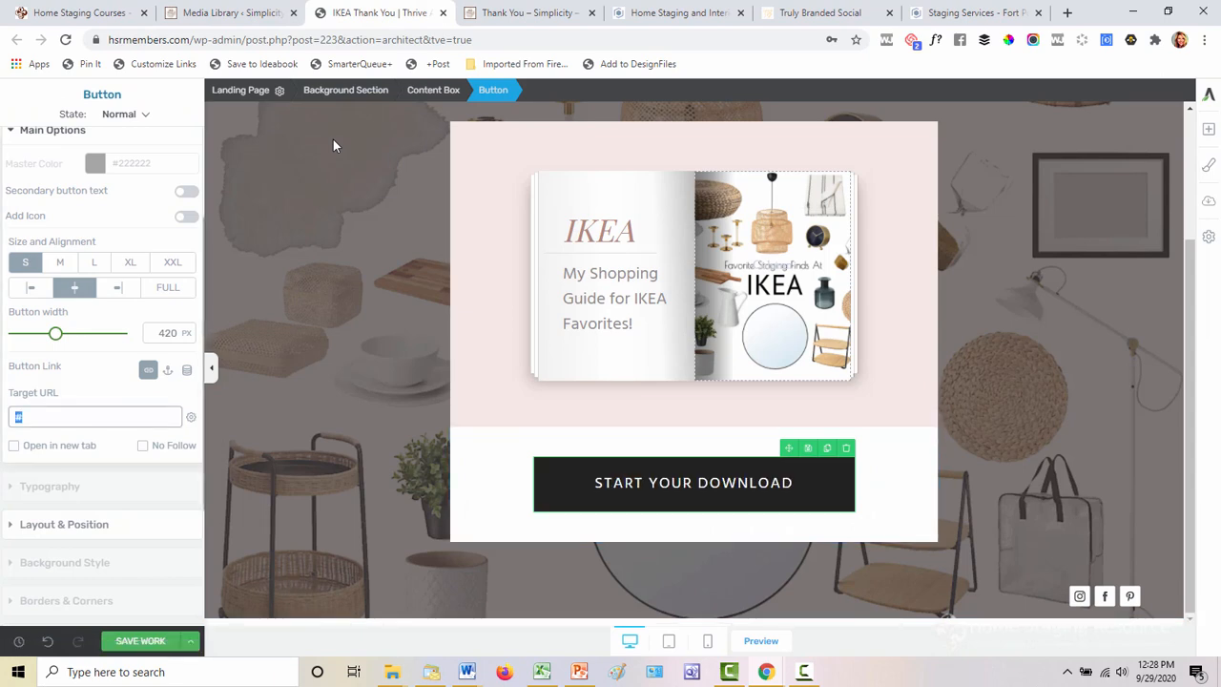
pyautogui.hotkey('ctrl', 'v')
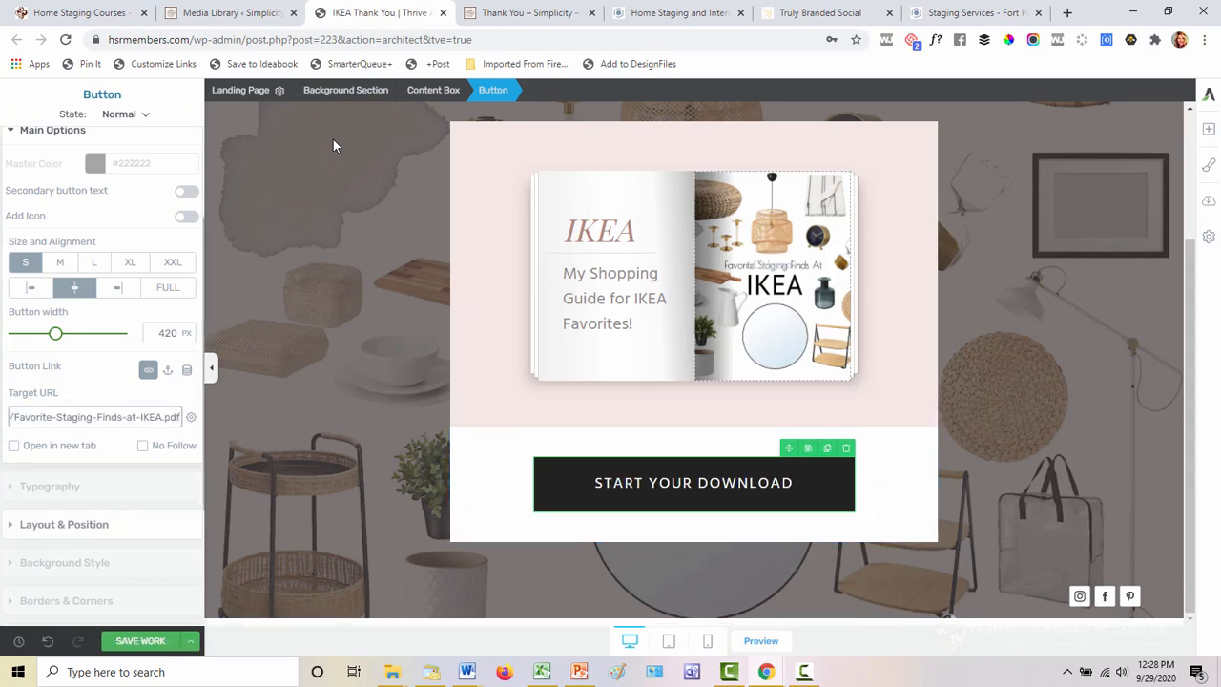
# - Make the "START YOUR DOWNLOAD" link open in a new tab and publish the IKEA Thank You page
pyautogui.click(13, 445)
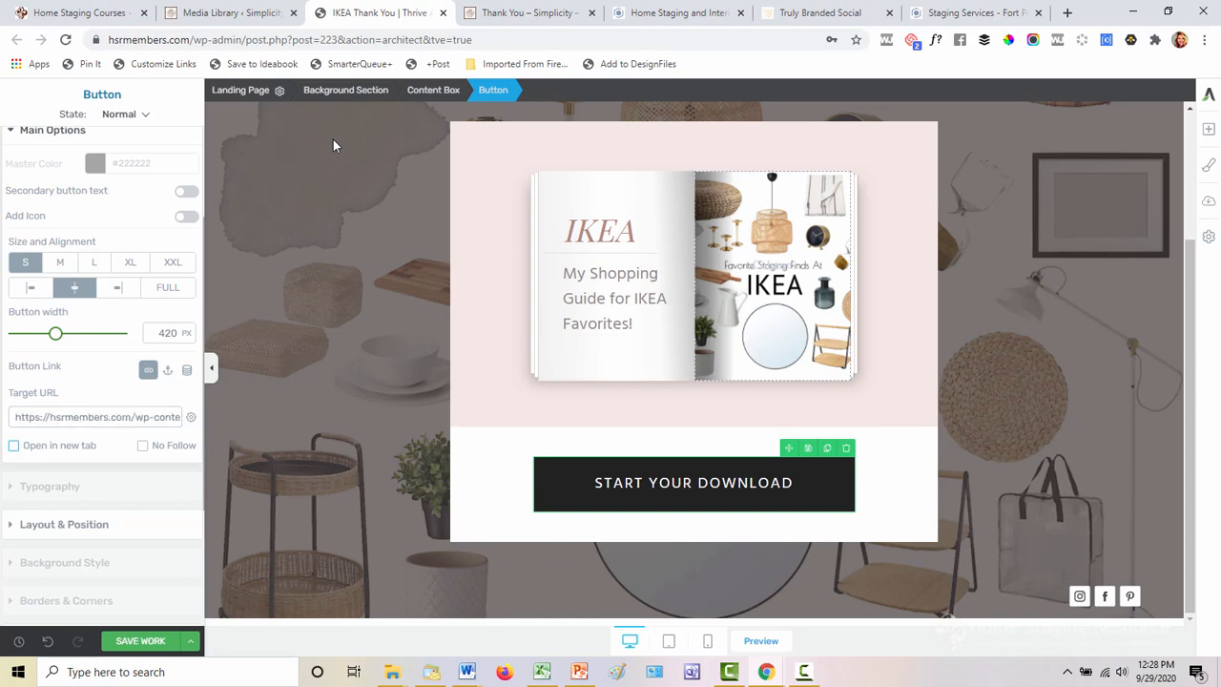
pyautogui.click(14, 446)
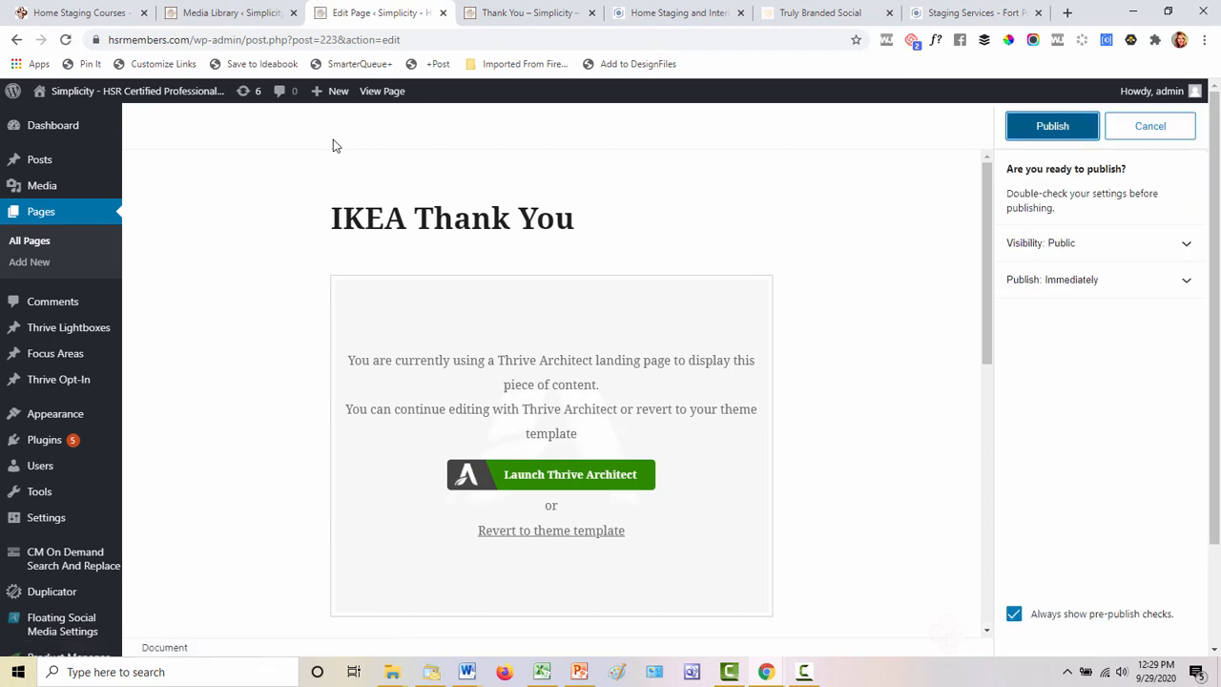
pyautogui.press('Return')
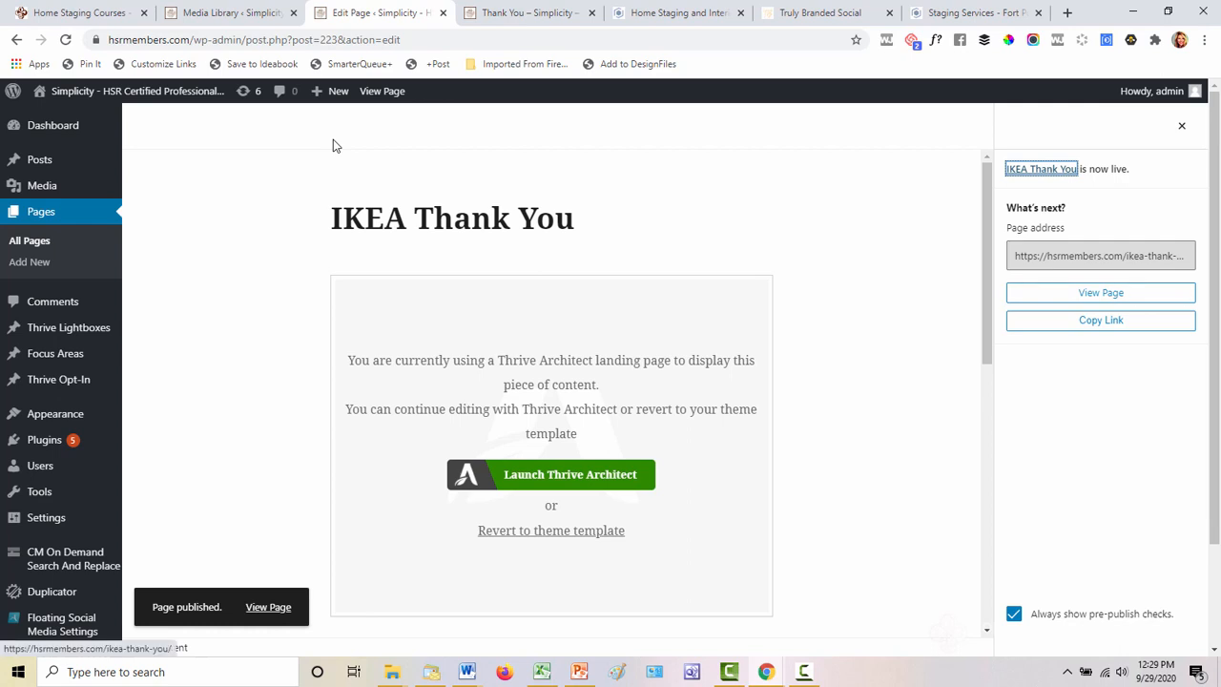
pyautogui.click(1100, 292)
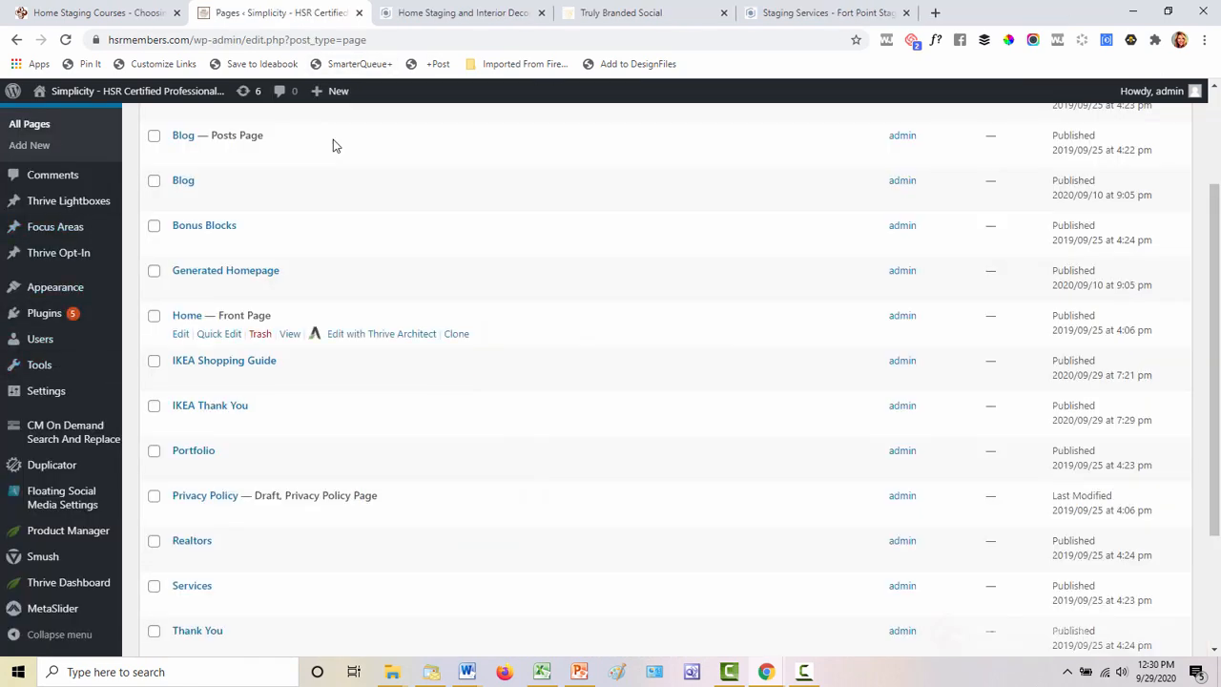
# - View the live IKEA Shopping Guide page from the WordPress list of pages
pyautogui.press('Tab')
pyautogui.press('Tab')
pyautogui.press('Tab')
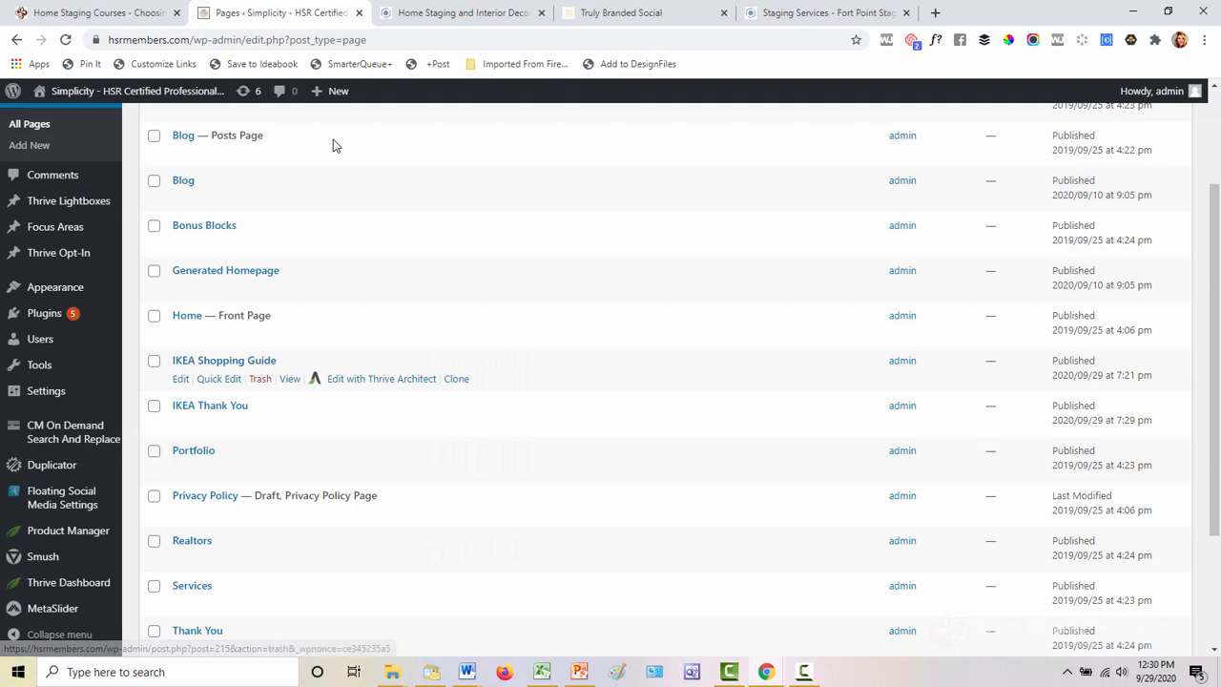
pyautogui.press('Return')
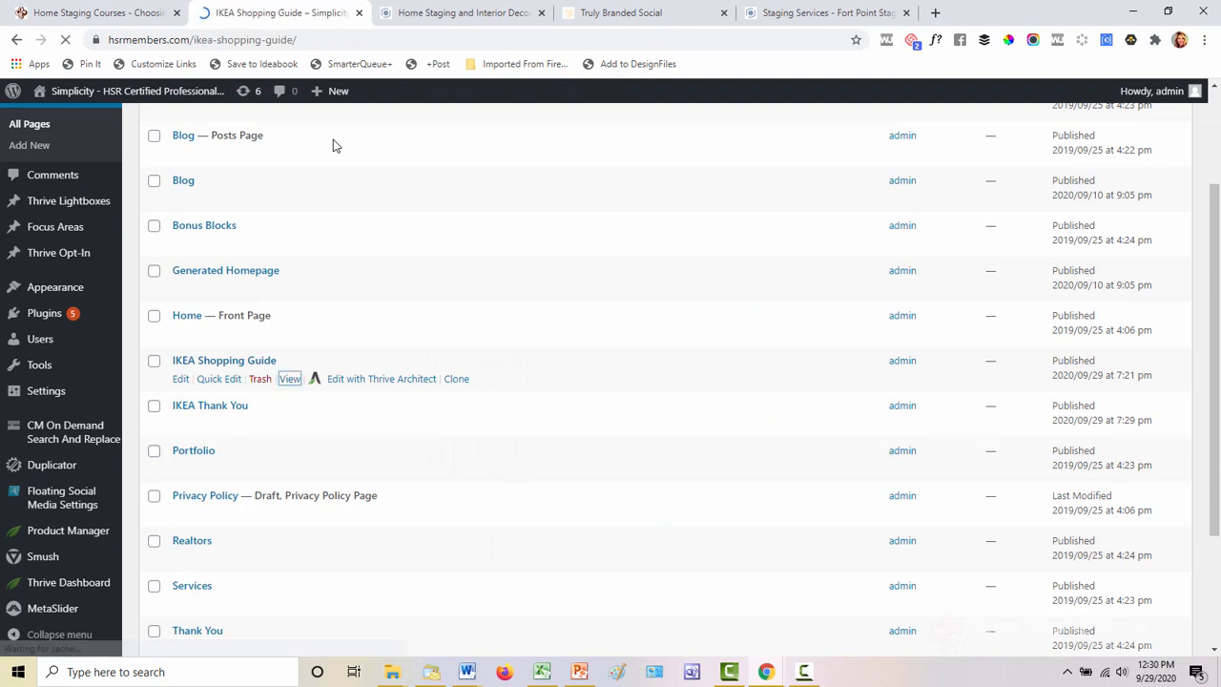
# - Test the opt-in form on the IKEA Shopping Guide page by submitting a first name and e-mail address
pyautogui.scroll(-1, 333, 139)
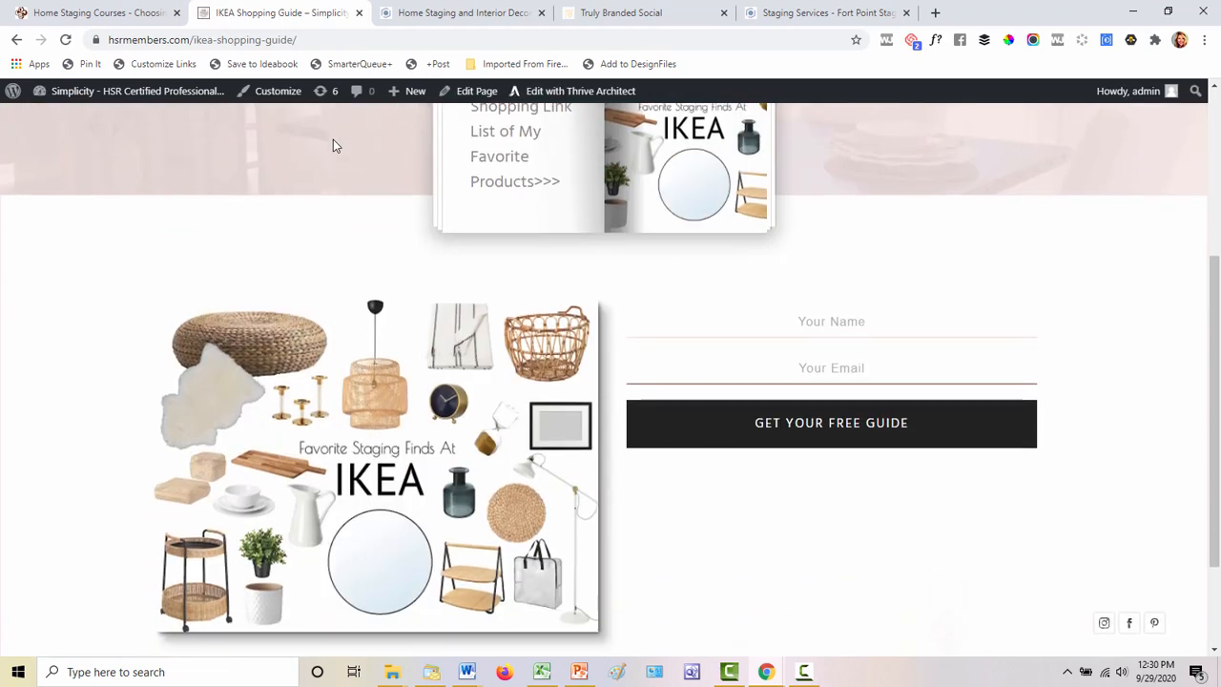
pyautogui.click(832, 323)
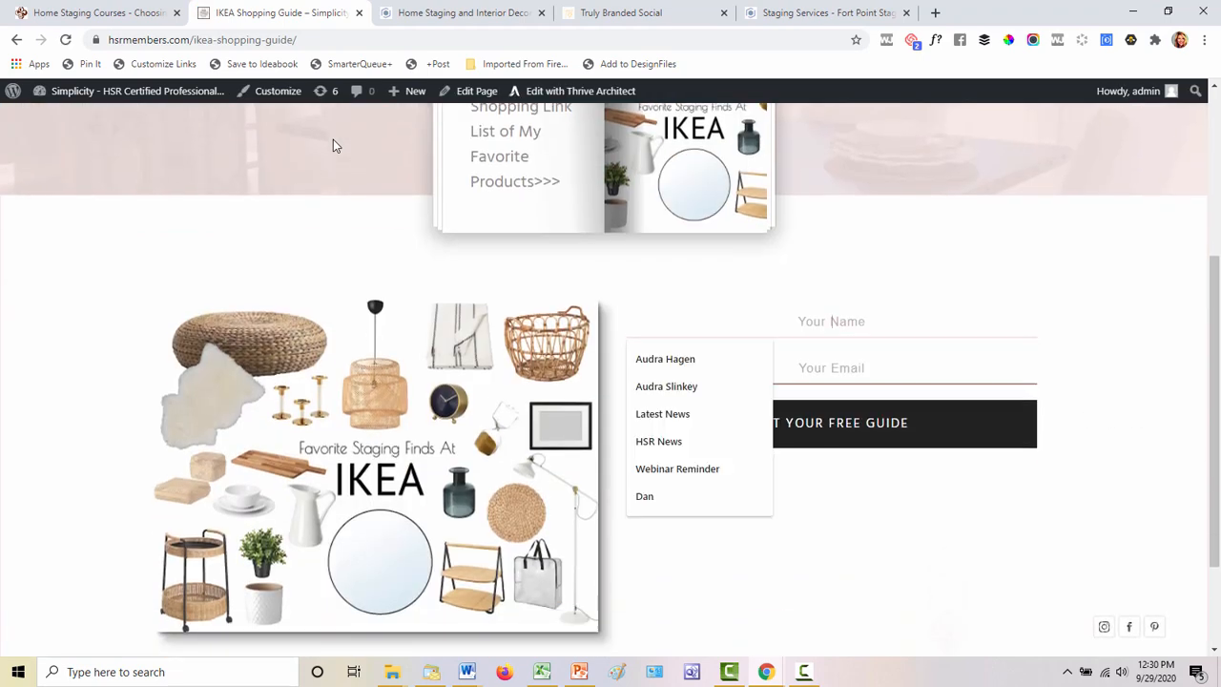
pyautogui.write('Audra')
pyautogui.press('Tab')
pyautogui.write('audra')
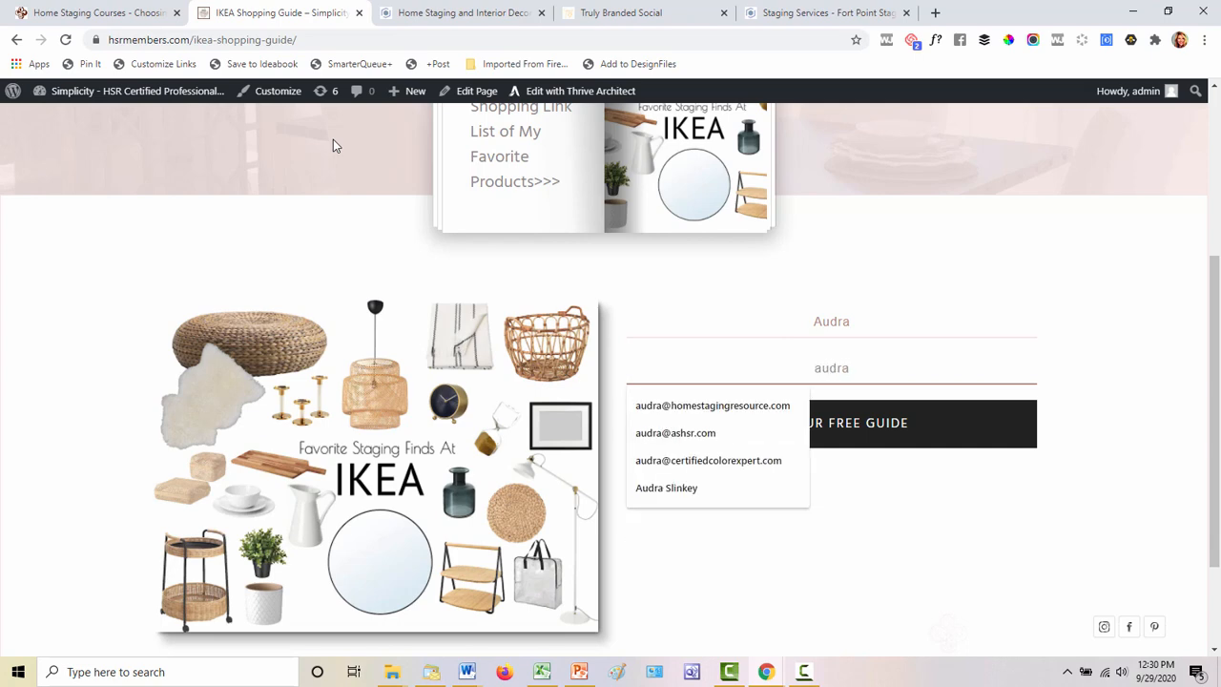
pyautogui.press('Down')
pyautogui.press('Return')
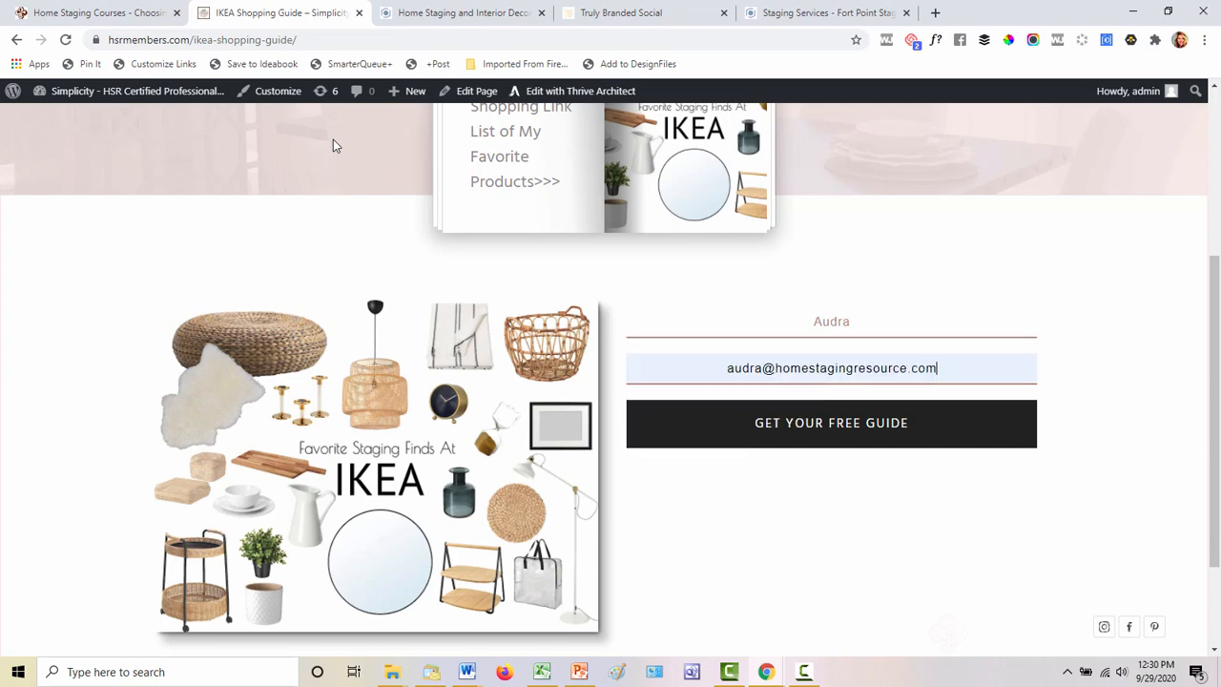
pyautogui.press('Return')
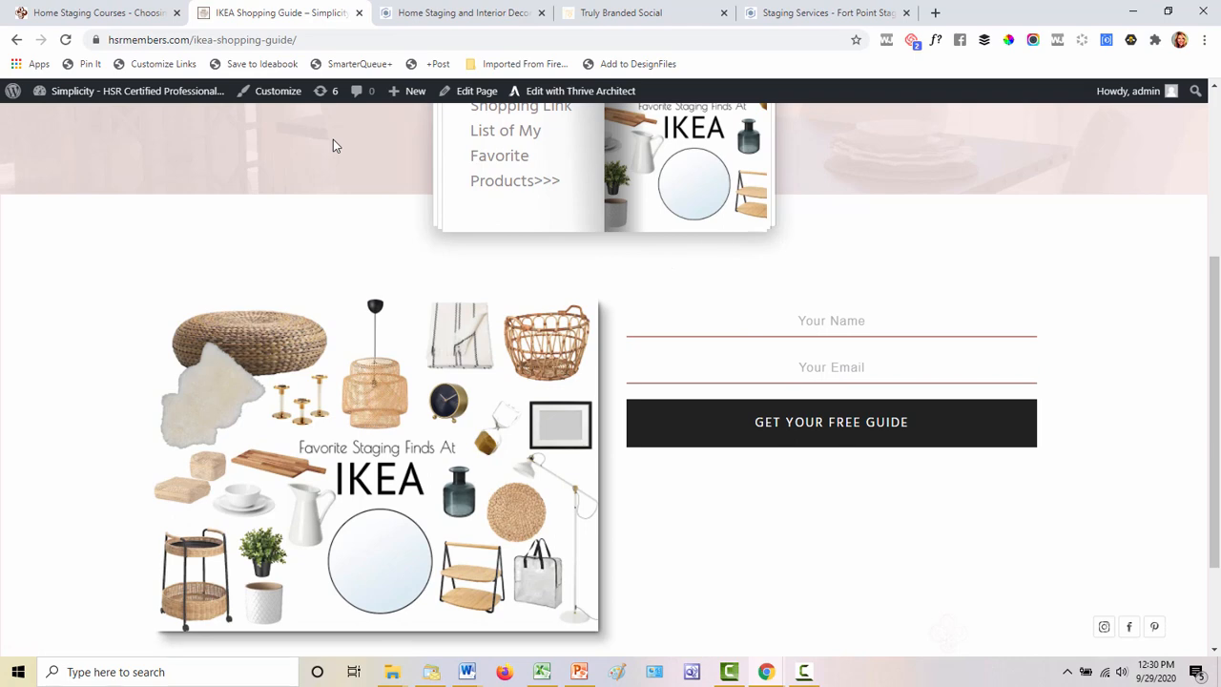
# - Open the live IKEA Thank You page from the WordPress page list and copy its URL
pyautogui.moveTo(129, 90)
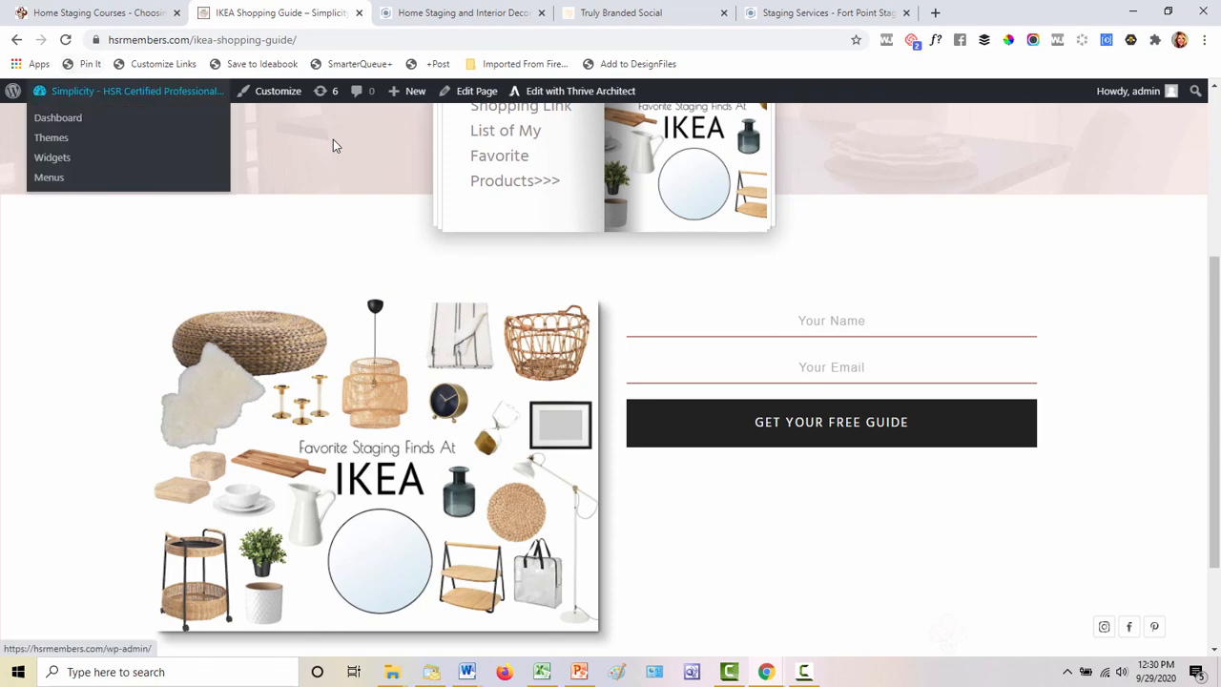
pyautogui.click(58, 118)
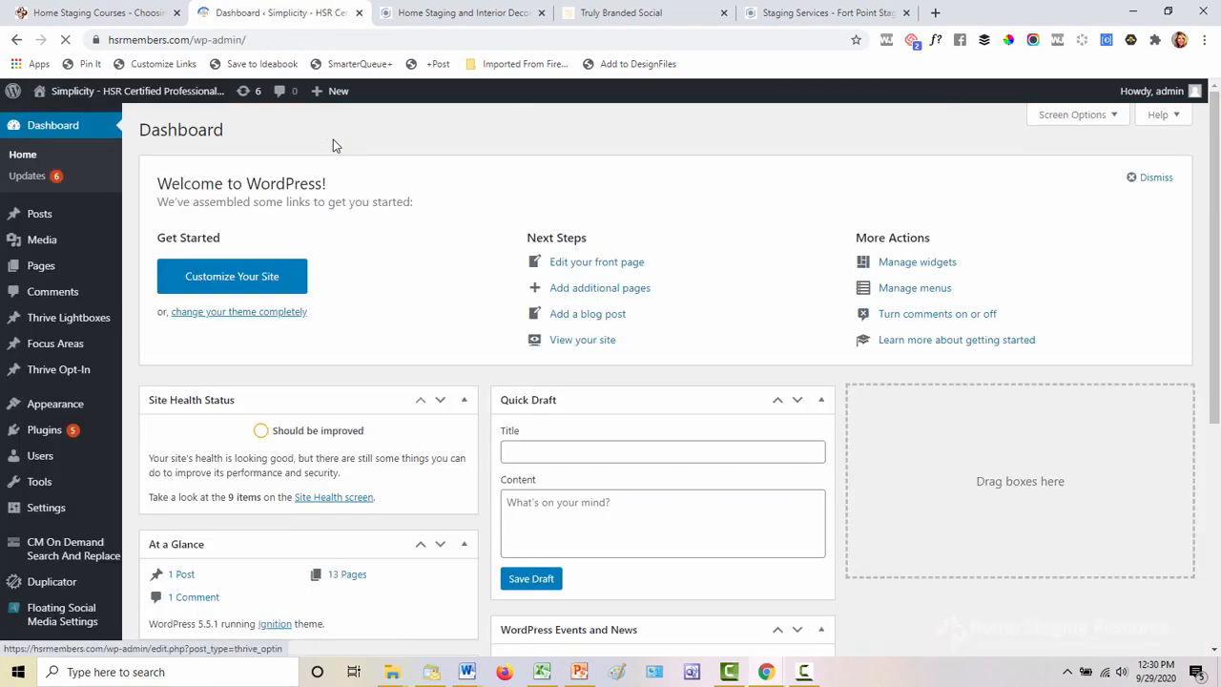
pyautogui.moveTo(41, 266)
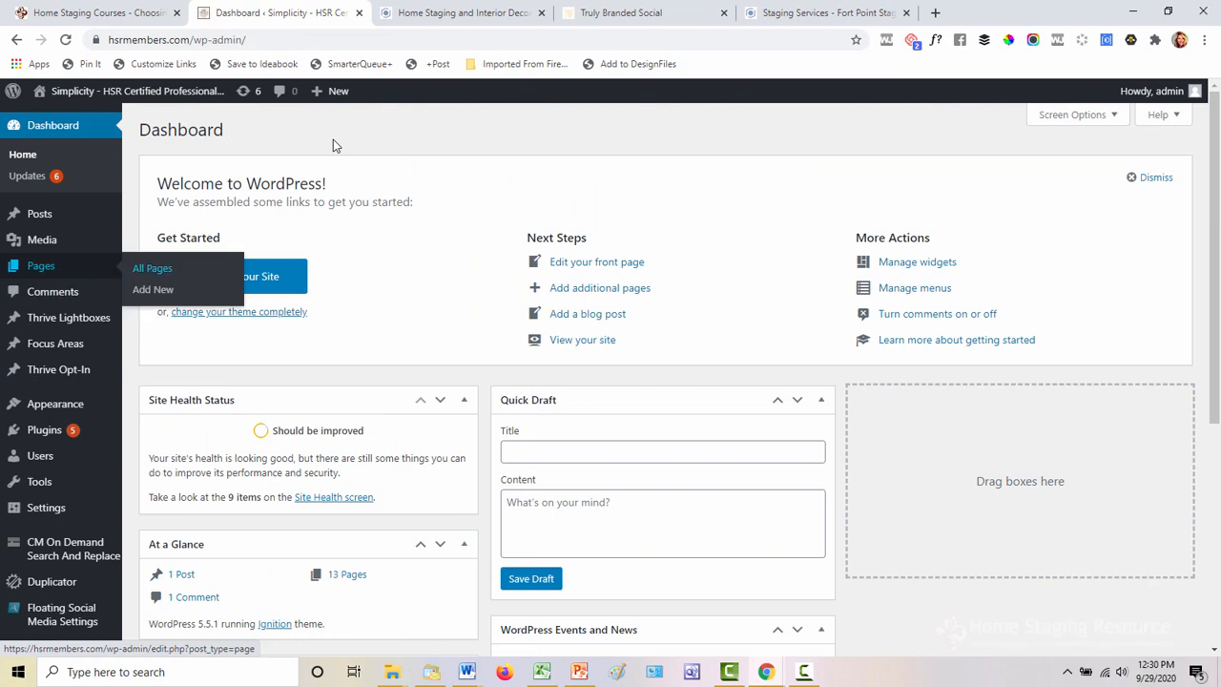
pyautogui.click(153, 267)
pyautogui.scroll(-3, 209, 404)
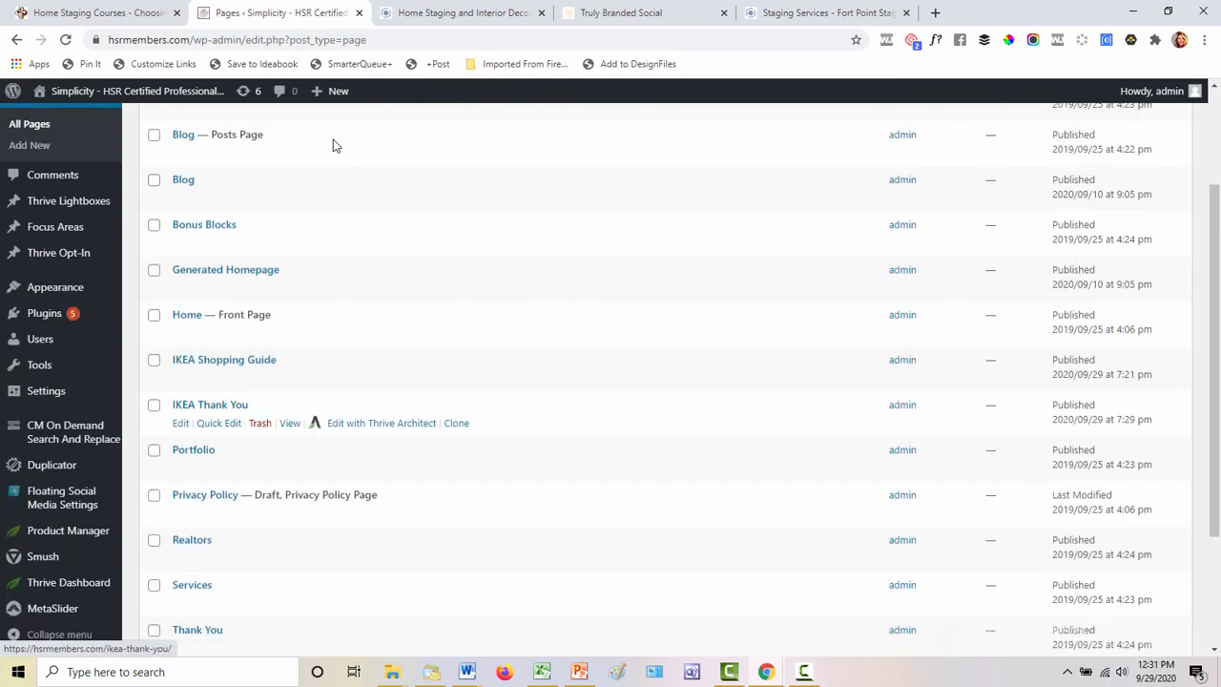
pyautogui.click(289, 422)
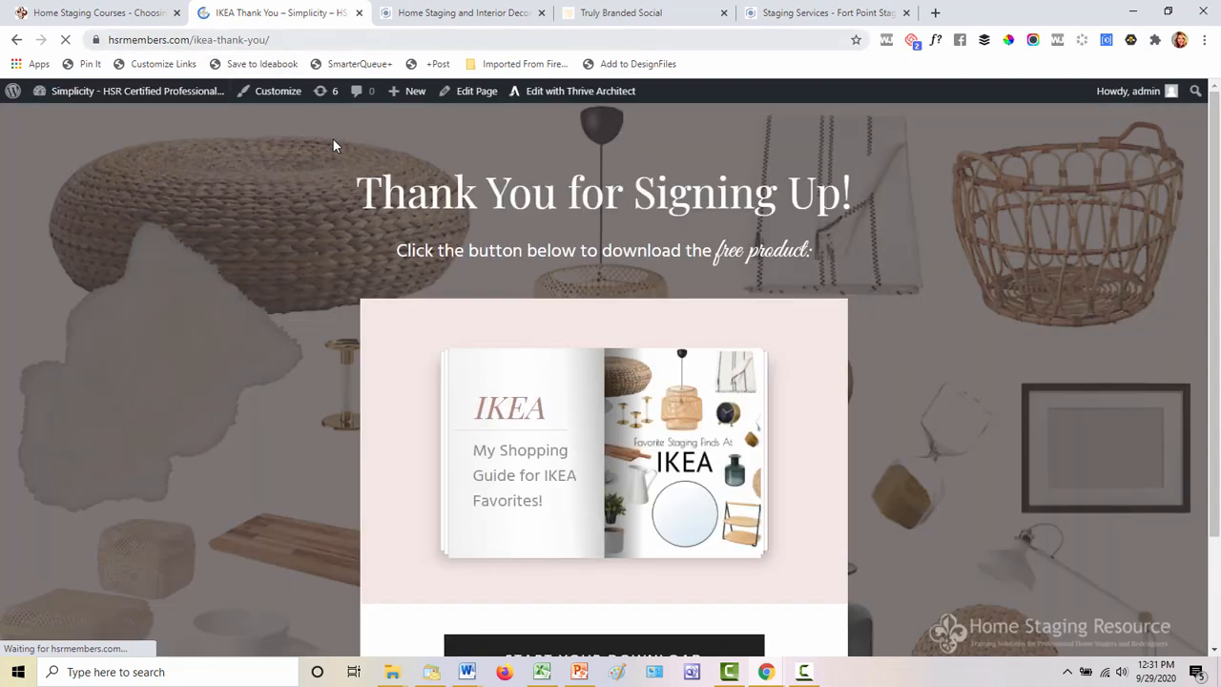
pyautogui.click(257, 40)
pyautogui.hotkey('ctrl', 'c')
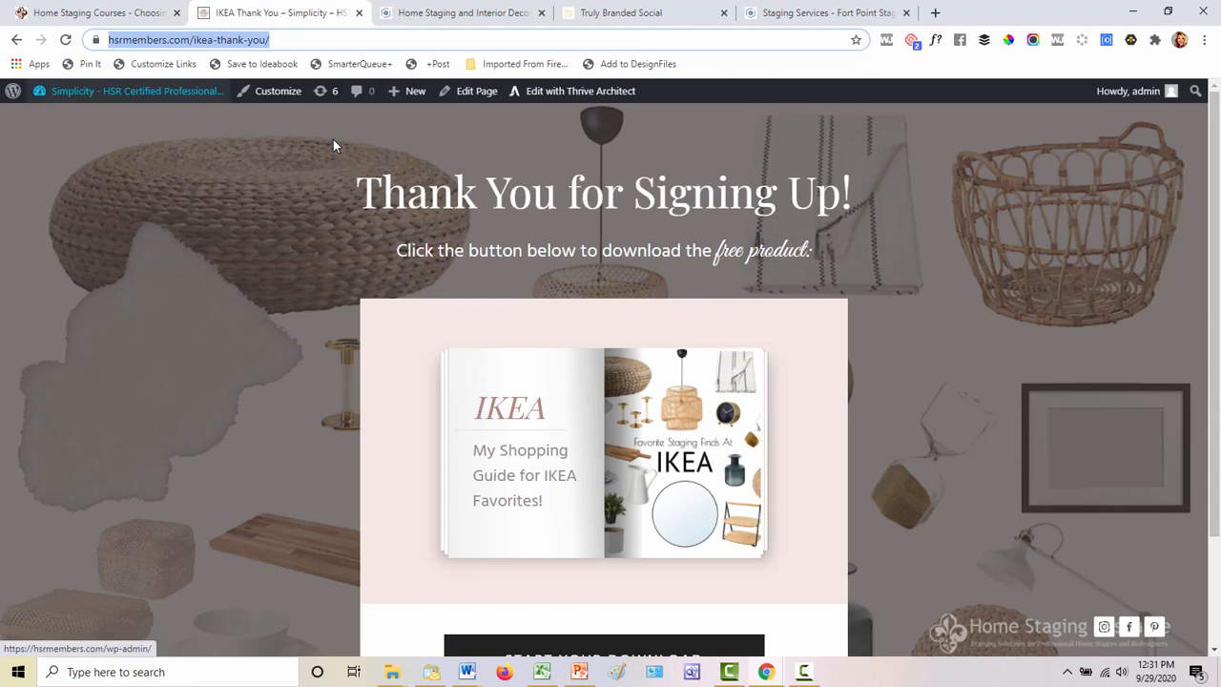
# - Edit the IKEA Shopping Guide page with Thrive Architect and replace the opt-in form's redirect target URL with the copied IKEA Thank You page link
pyautogui.moveTo(95, 92)
pyautogui.click(58, 118)
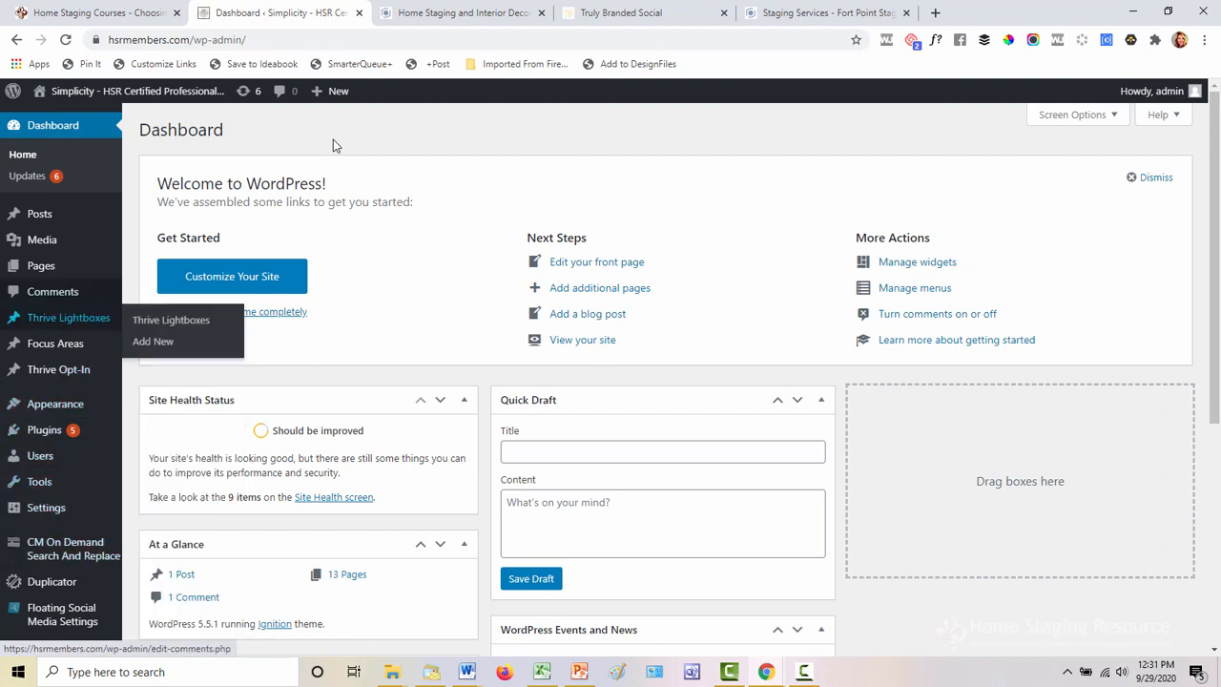
pyautogui.click(382, 379)
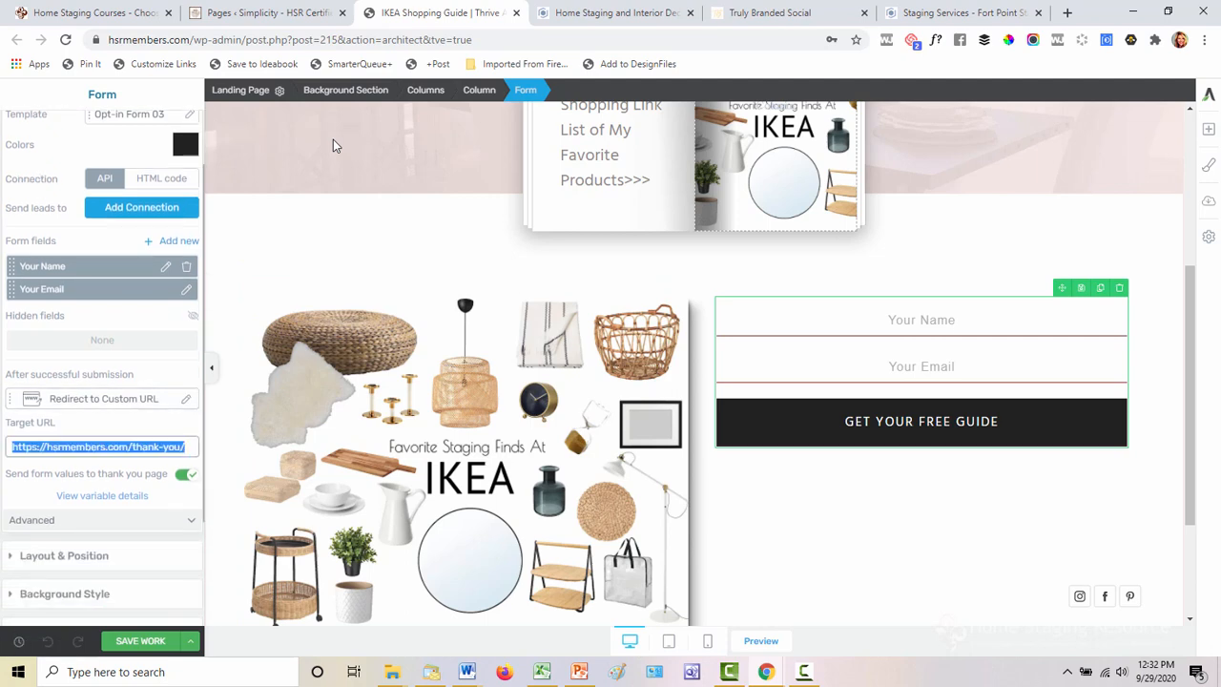
pyautogui.press('BackSpace')
pyautogui.hotkey('ctrl', 'v')
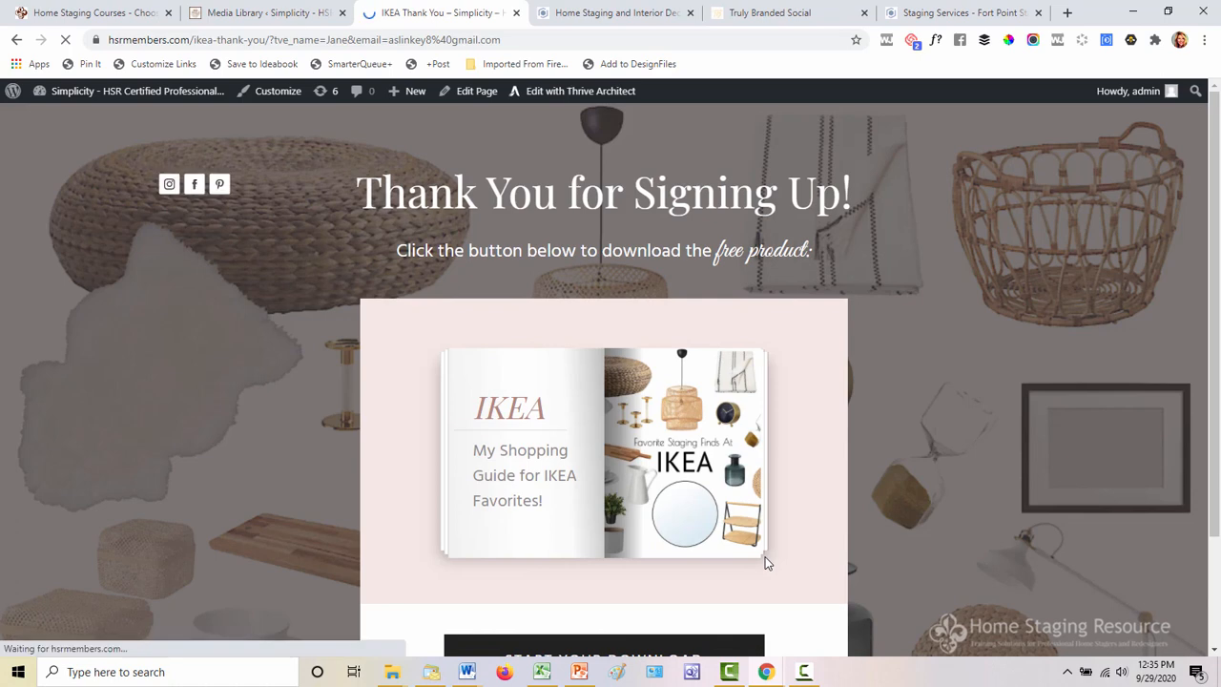
# - Test the "START YOUR DOWNLOAD" button on the live IKEA Thank You page
pyautogui.scroll(-2, 766, 561)
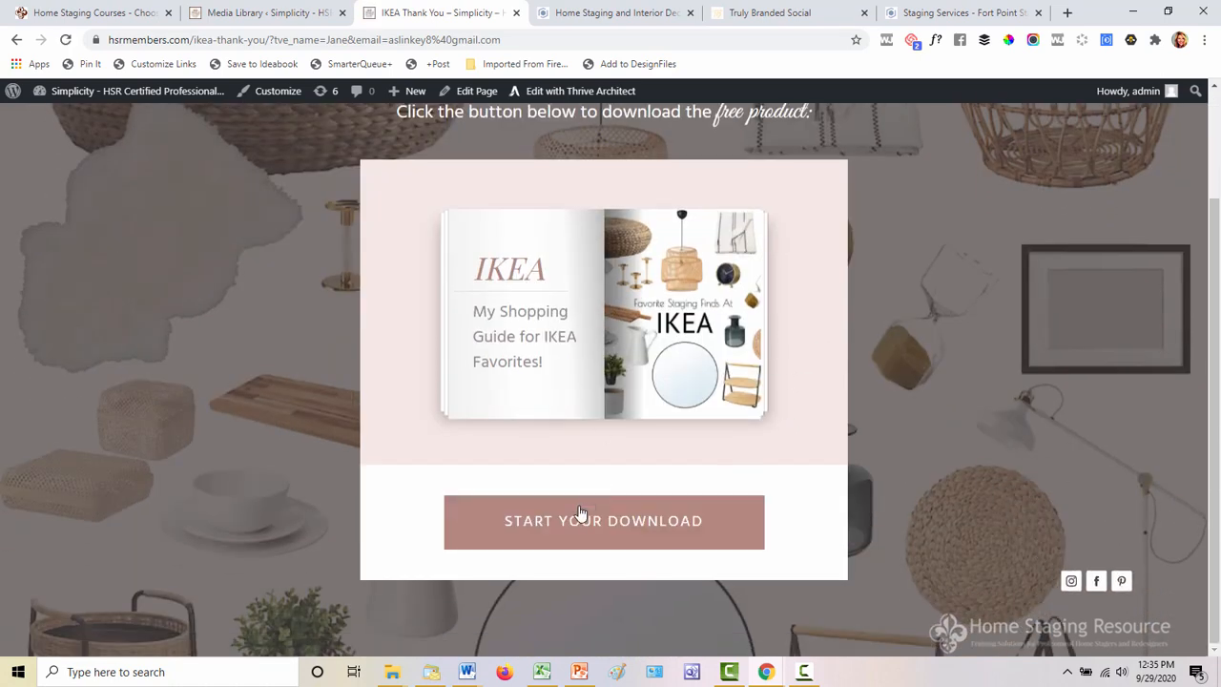
pyautogui.click(586, 524)
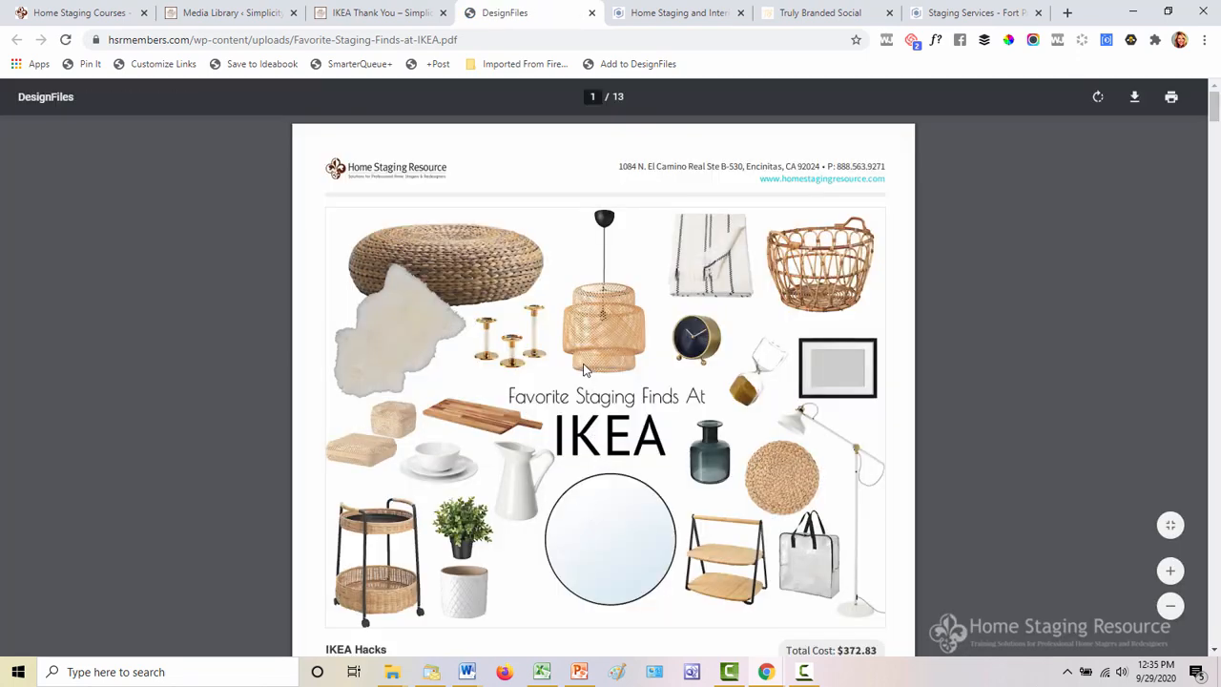
pyautogui.scroll(-2, 584, 372)
pyautogui.scroll(2, 583, 372)
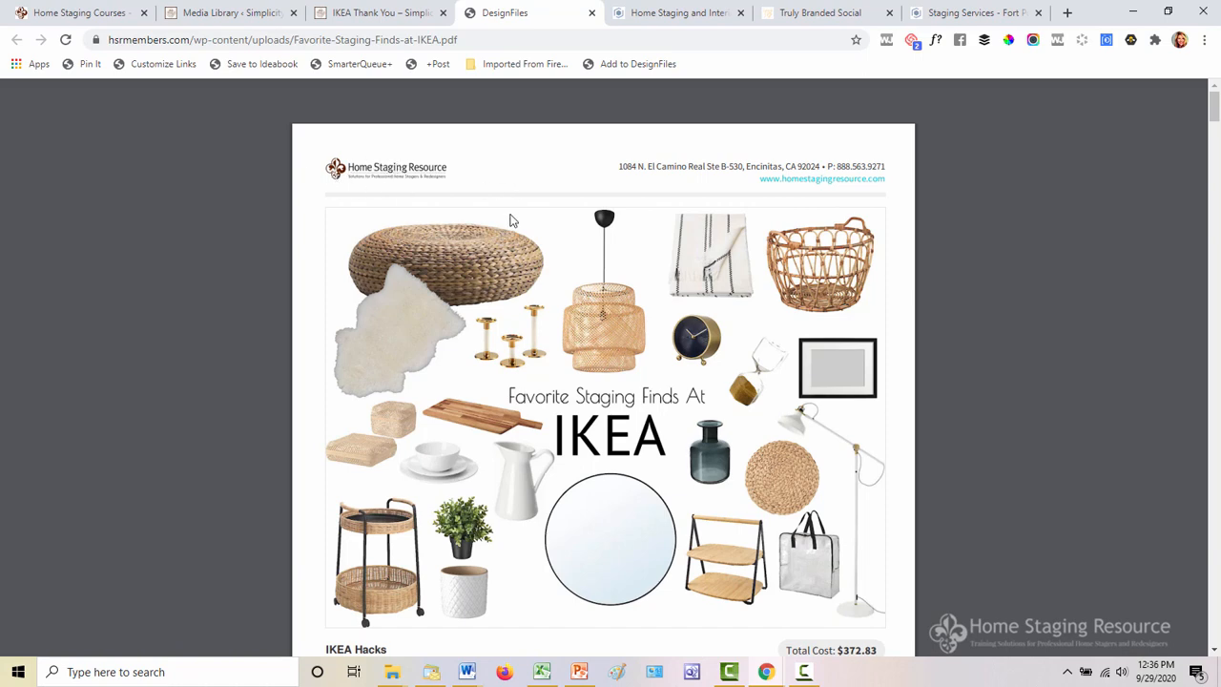
# - Review the product pages and "Shop It" links throughout Favorite-Staging-Finds-at-IKEA.pdf
pyautogui.scroll(-7, 509, 220)
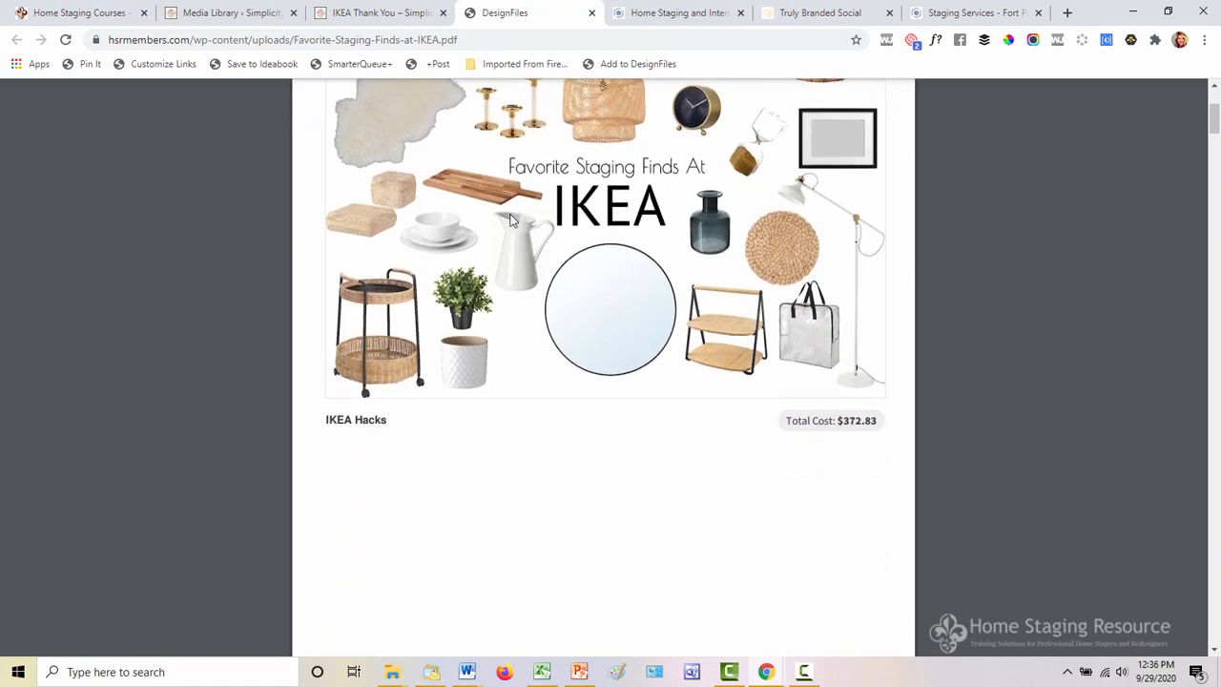
pyautogui.scroll(-3, 509, 219)
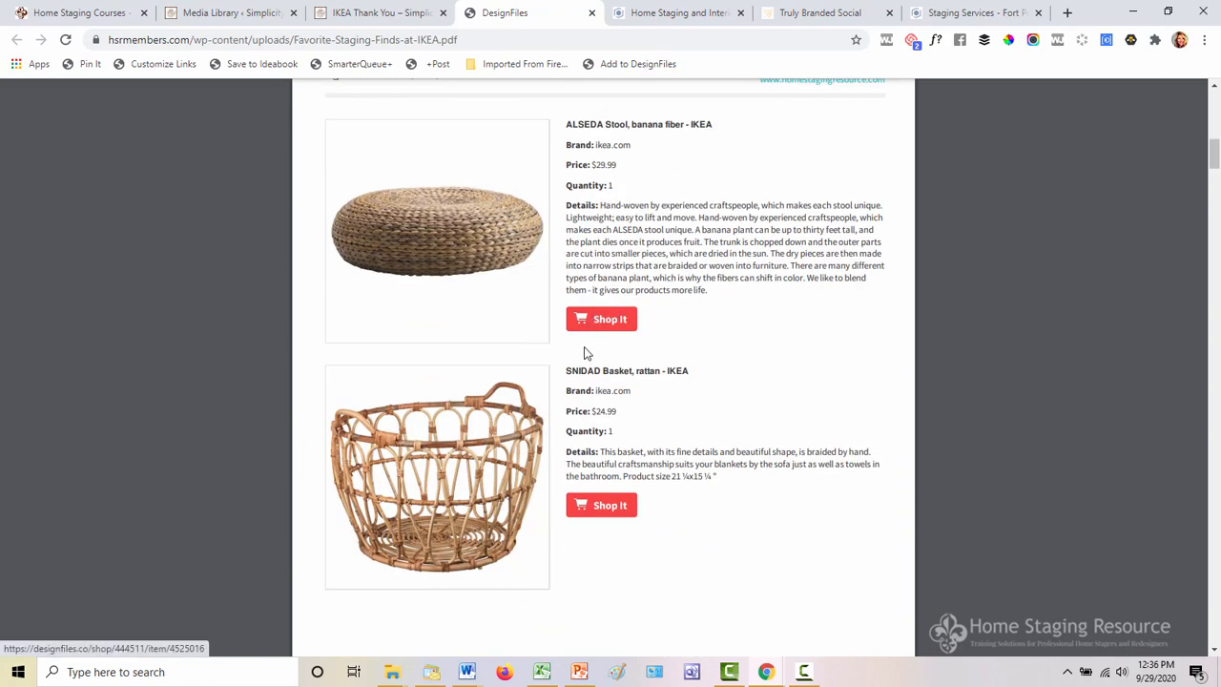
pyautogui.scroll(-8, 591, 348)
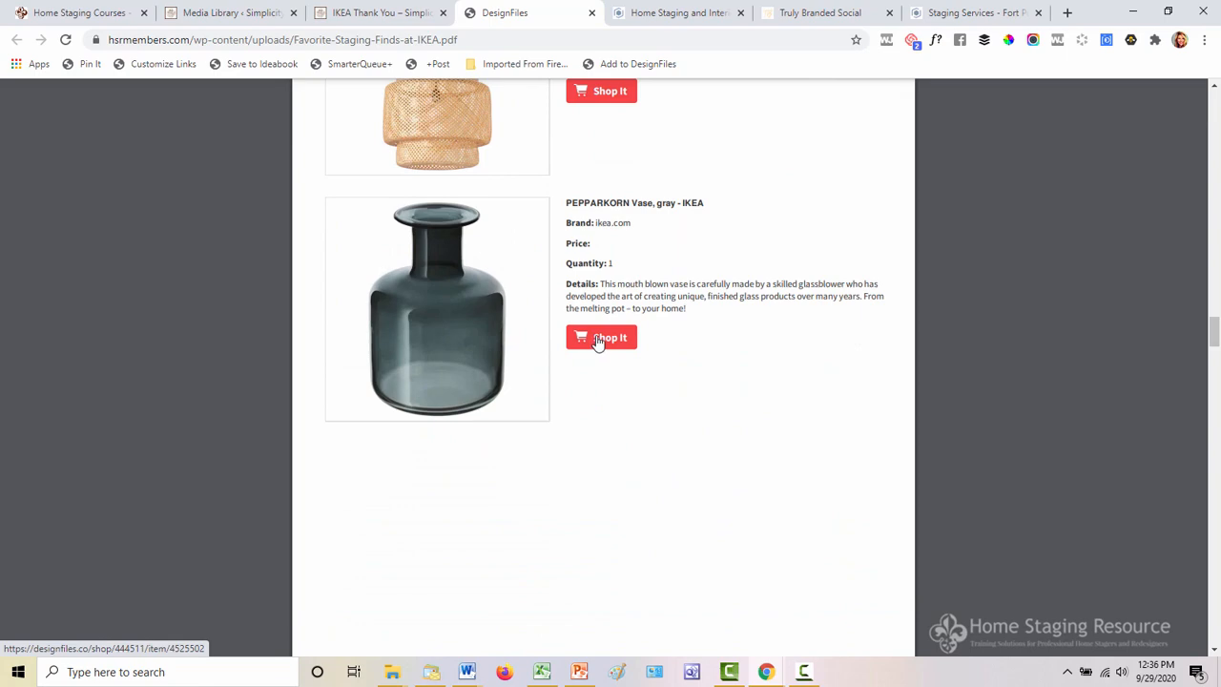
pyautogui.scroll(-4, 657, 468)
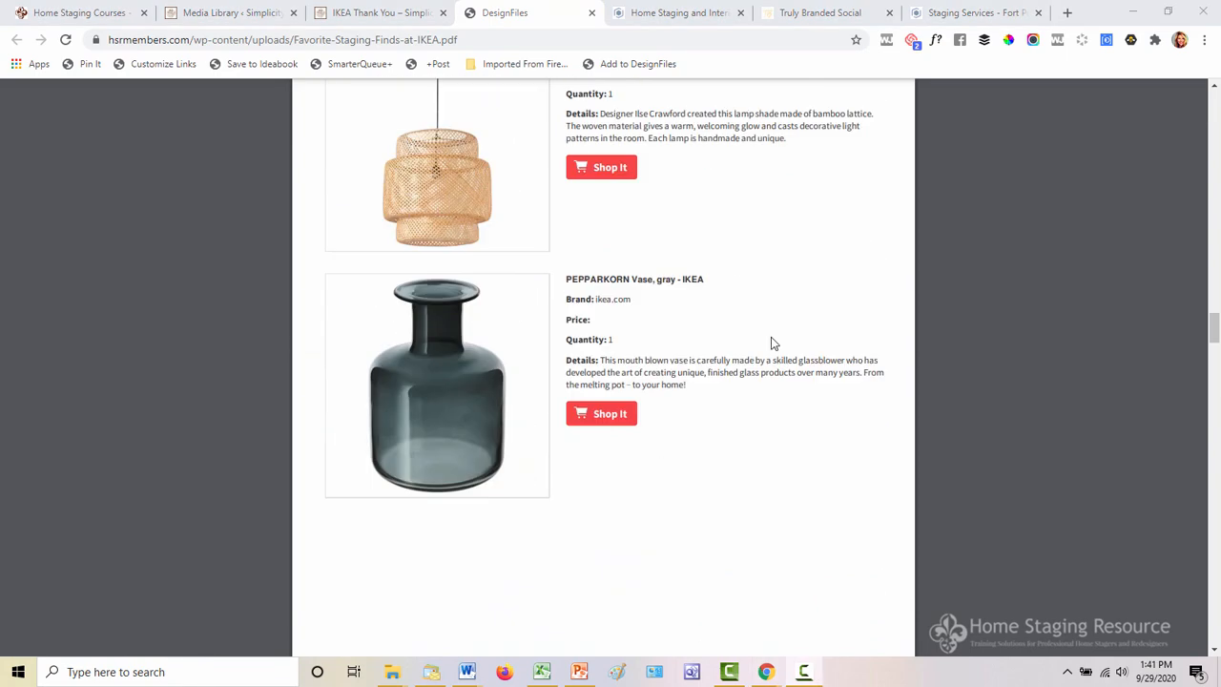
pyautogui.scroll(-8, 773, 343)
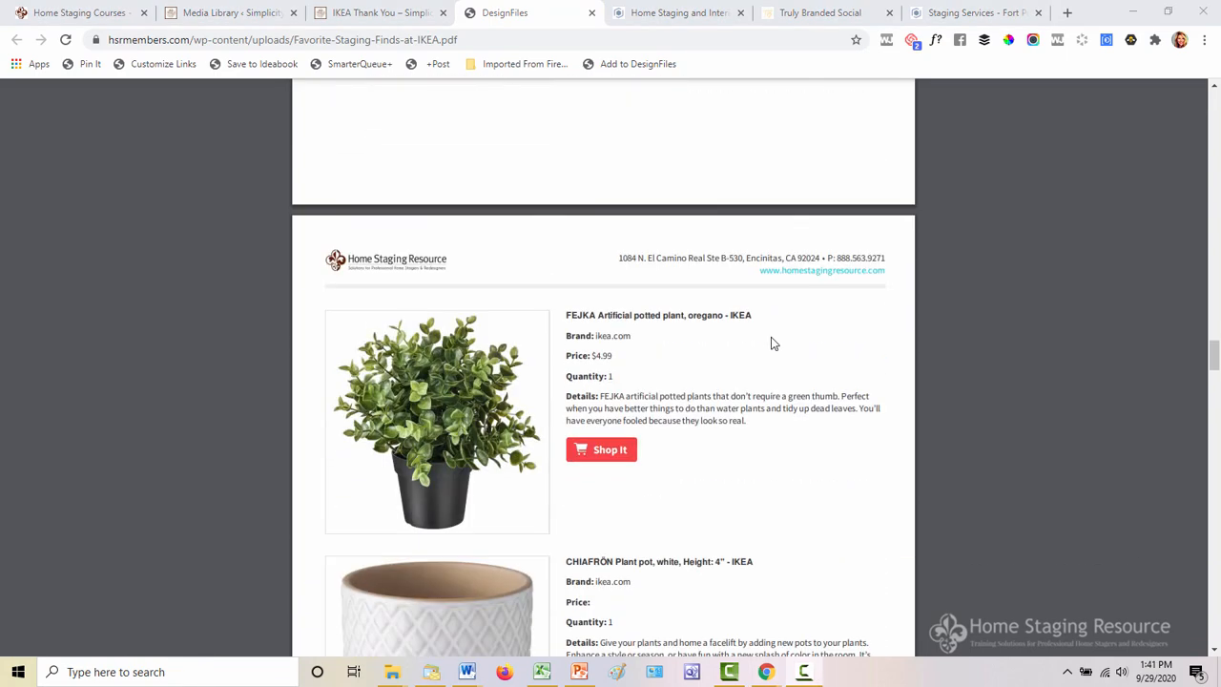
pyautogui.scroll(-8, 773, 343)
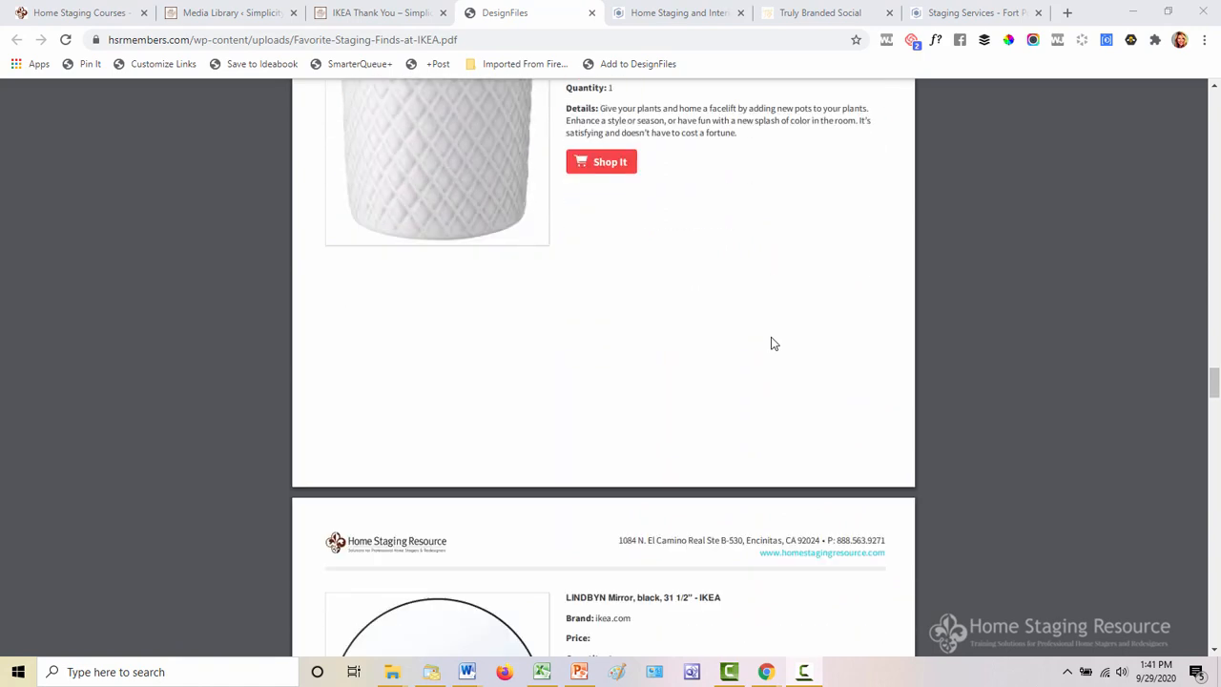
pyautogui.scroll(-5, 774, 344)
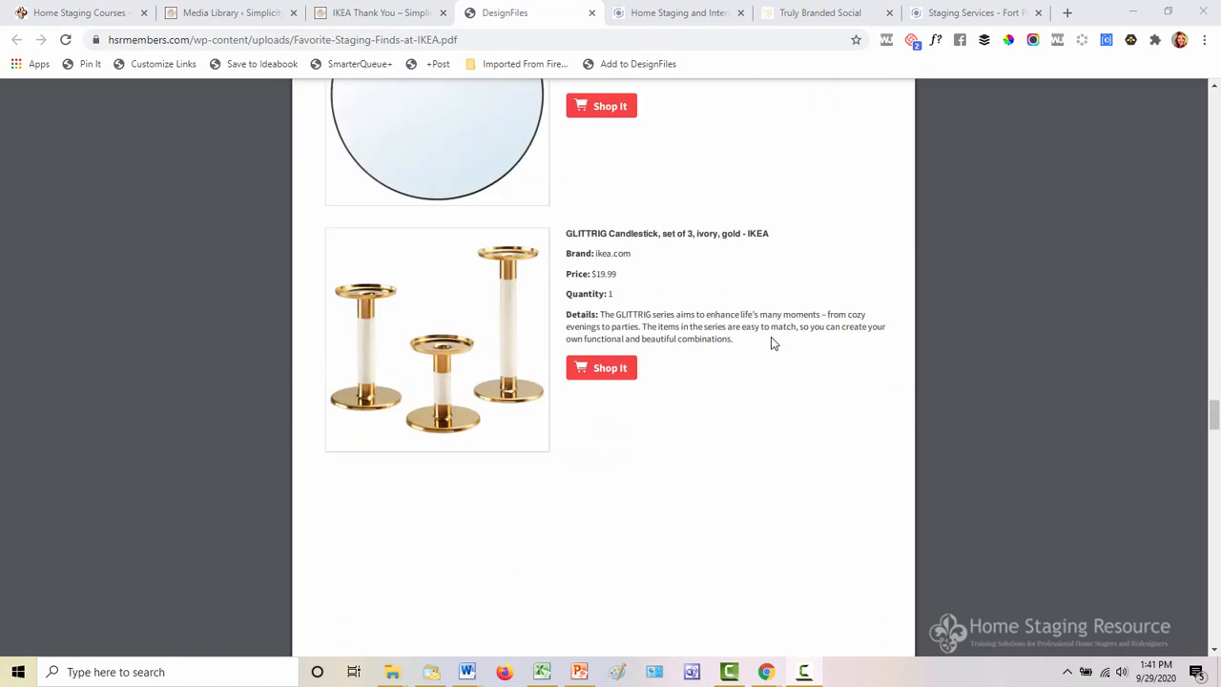
pyautogui.scroll(-8, 774, 343)
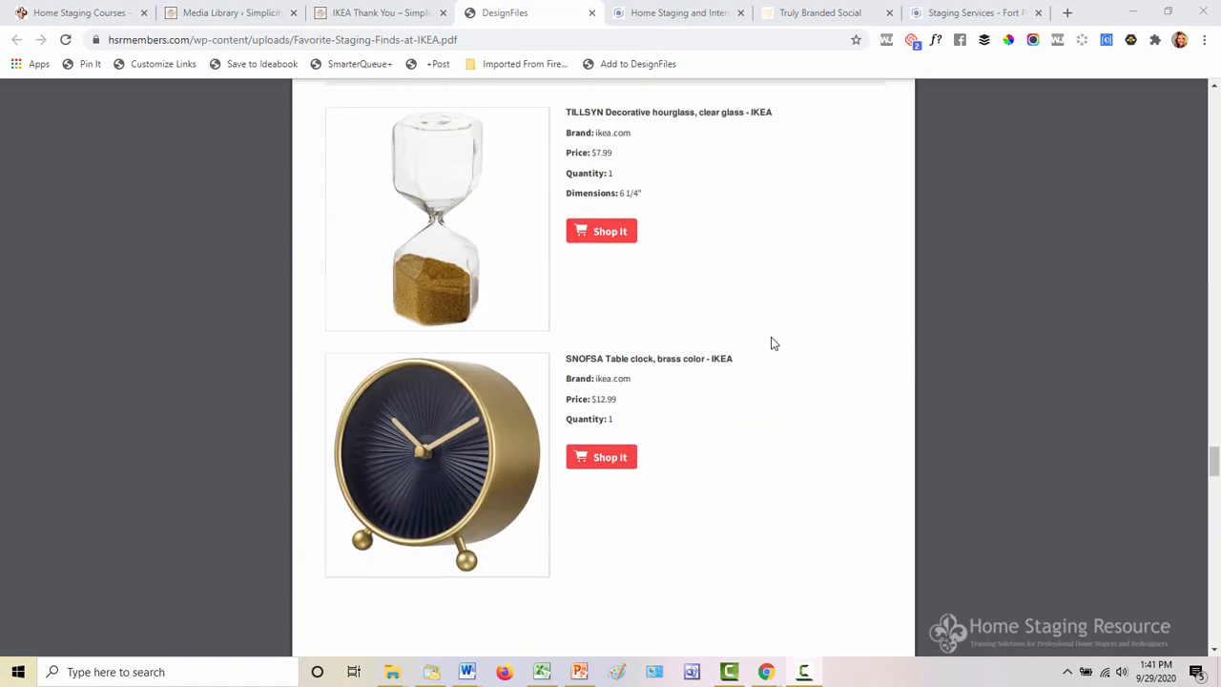
pyautogui.scroll(-5, 774, 343)
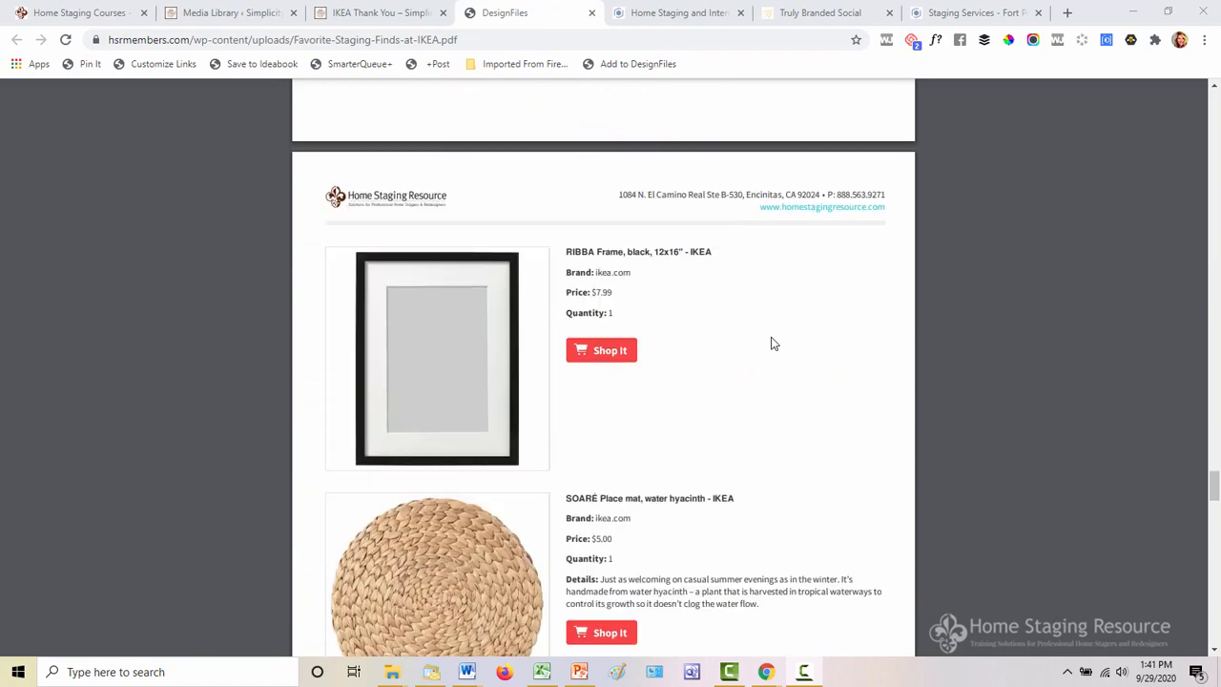
pyautogui.scroll(-3, 774, 344)
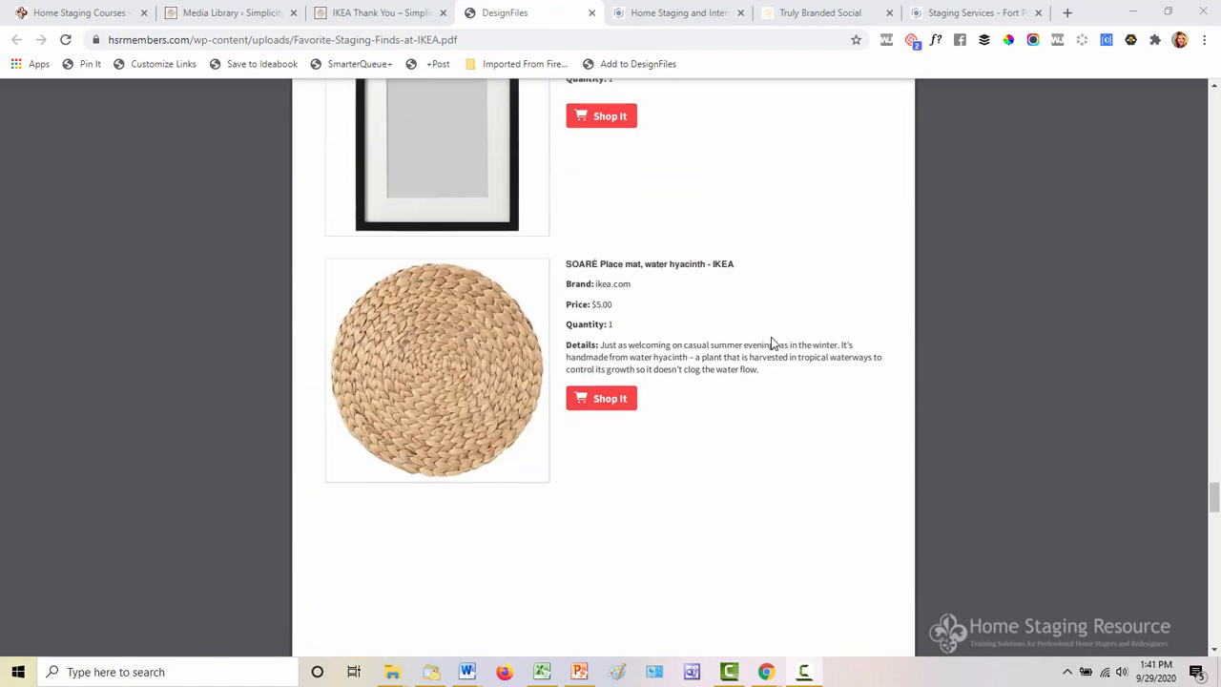
pyautogui.scroll(-7, 773, 344)
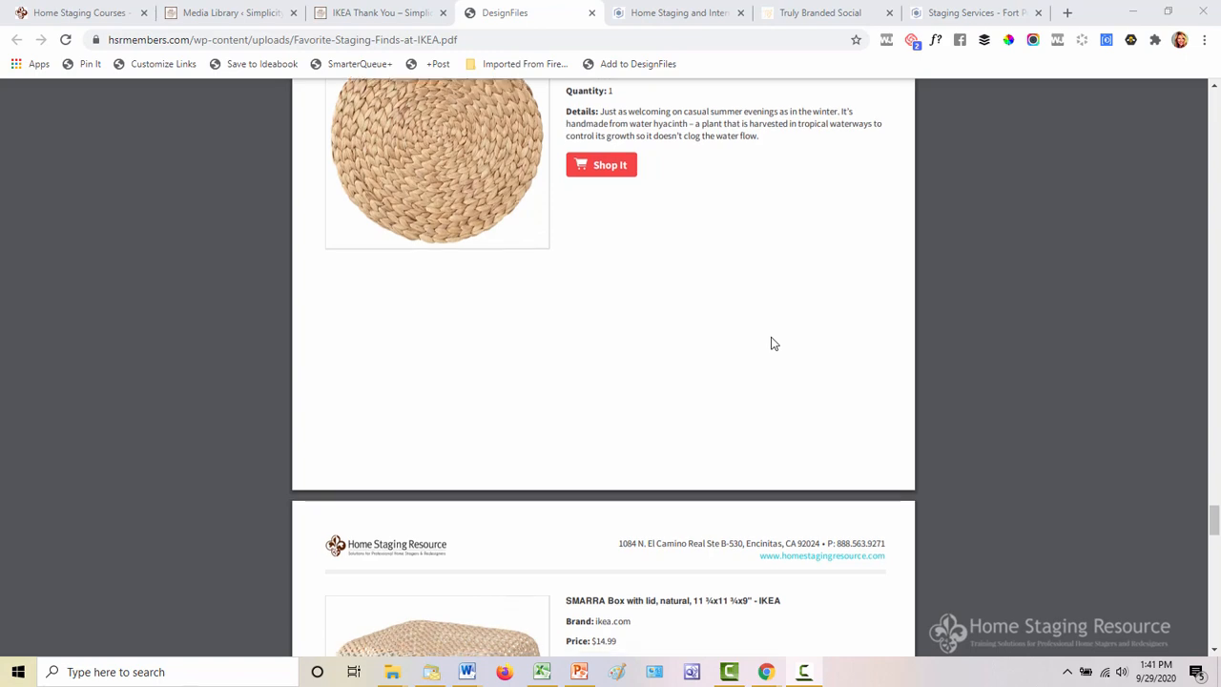
pyautogui.scroll(-8, 773, 344)
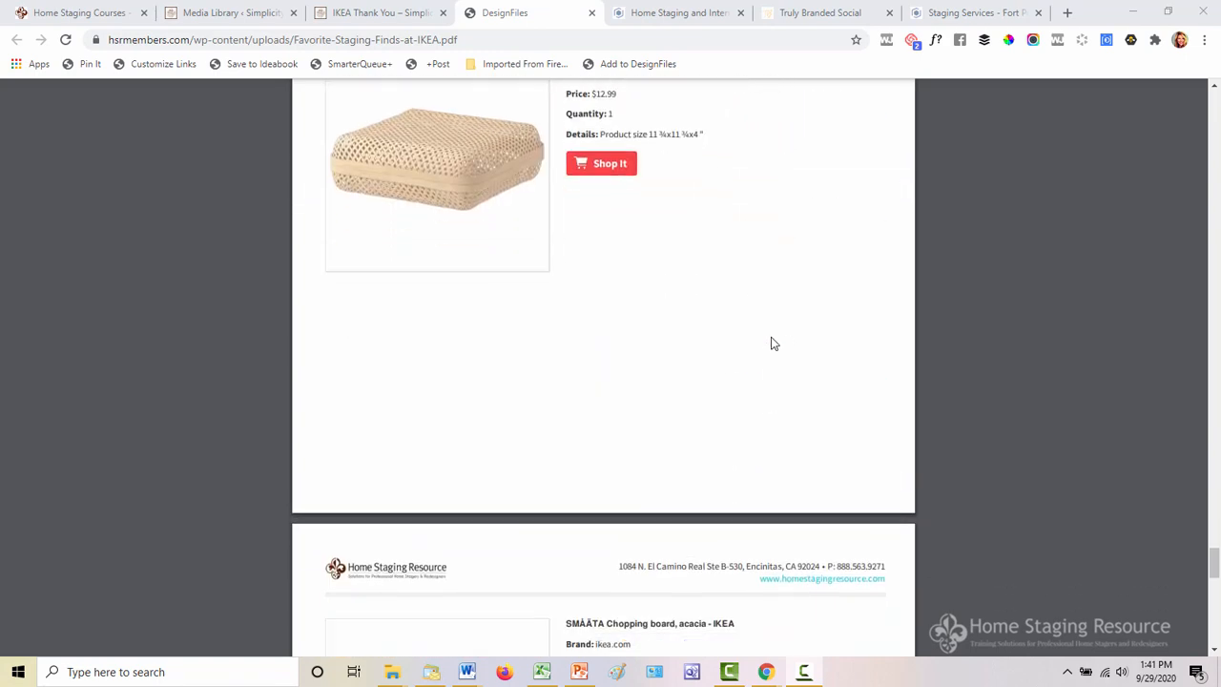
# - Look over the chopping board and storage bag listings in the IKEA PDF and the preceding box and hourglass pages
pyautogui.scroll(-3, 773, 343)
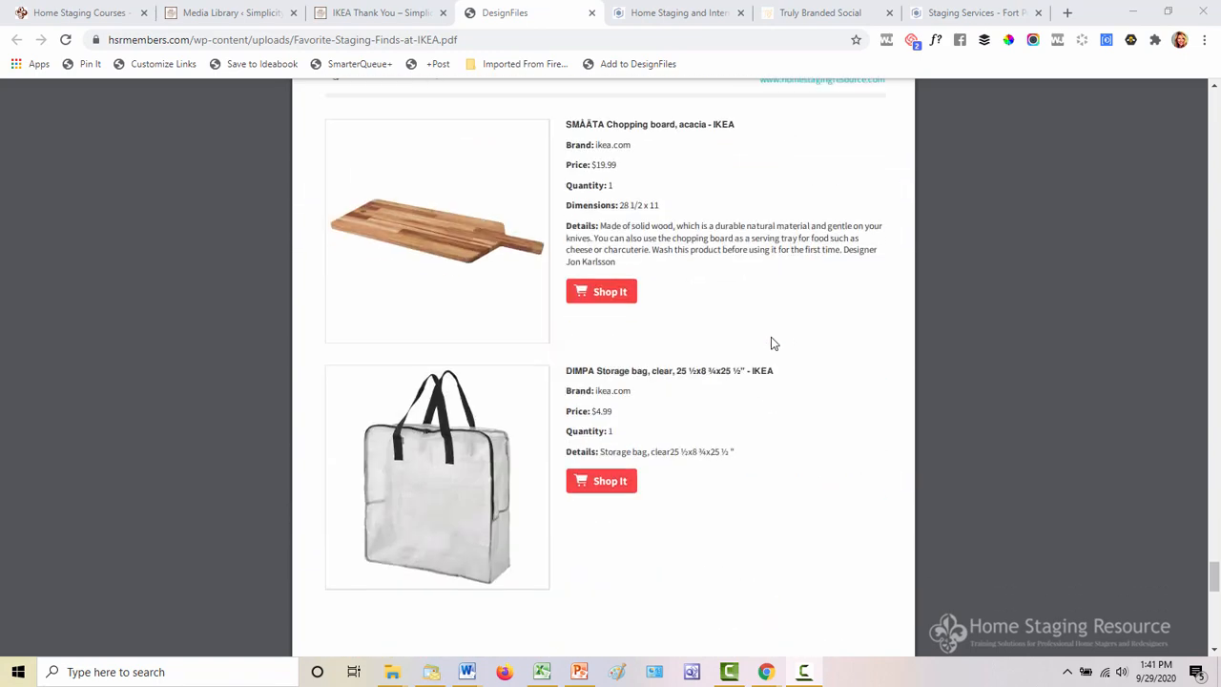
pyautogui.scroll(2, 774, 343)
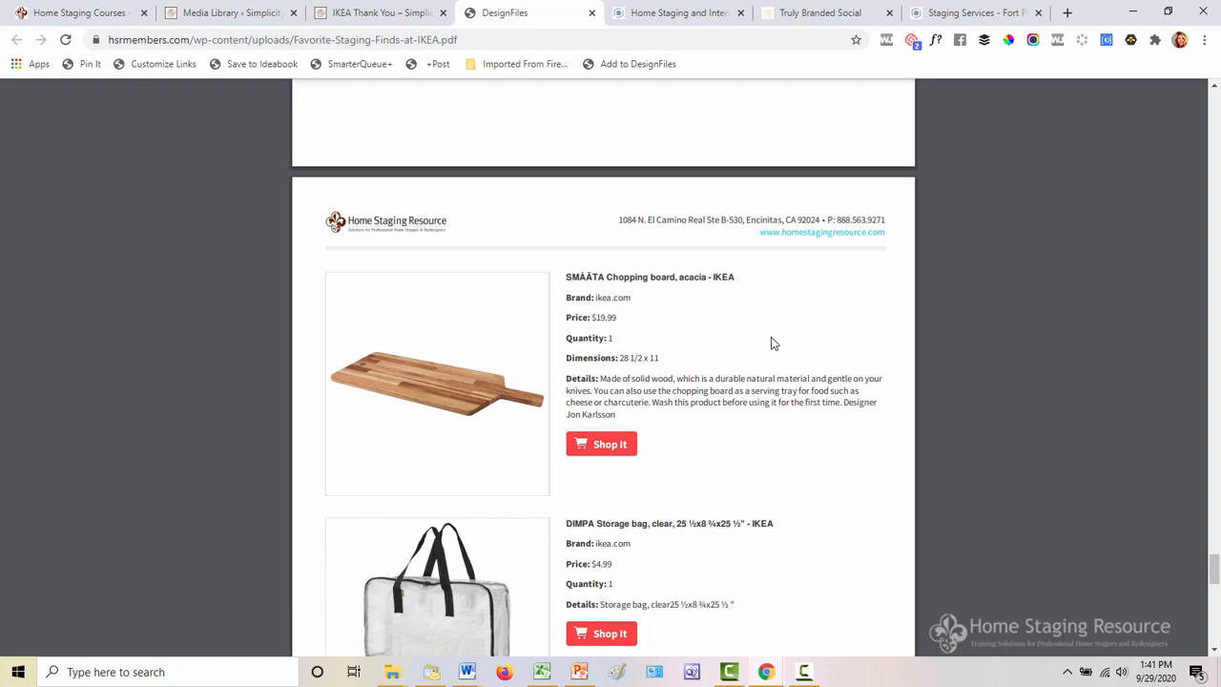
pyautogui.scroll(10, 772, 343)
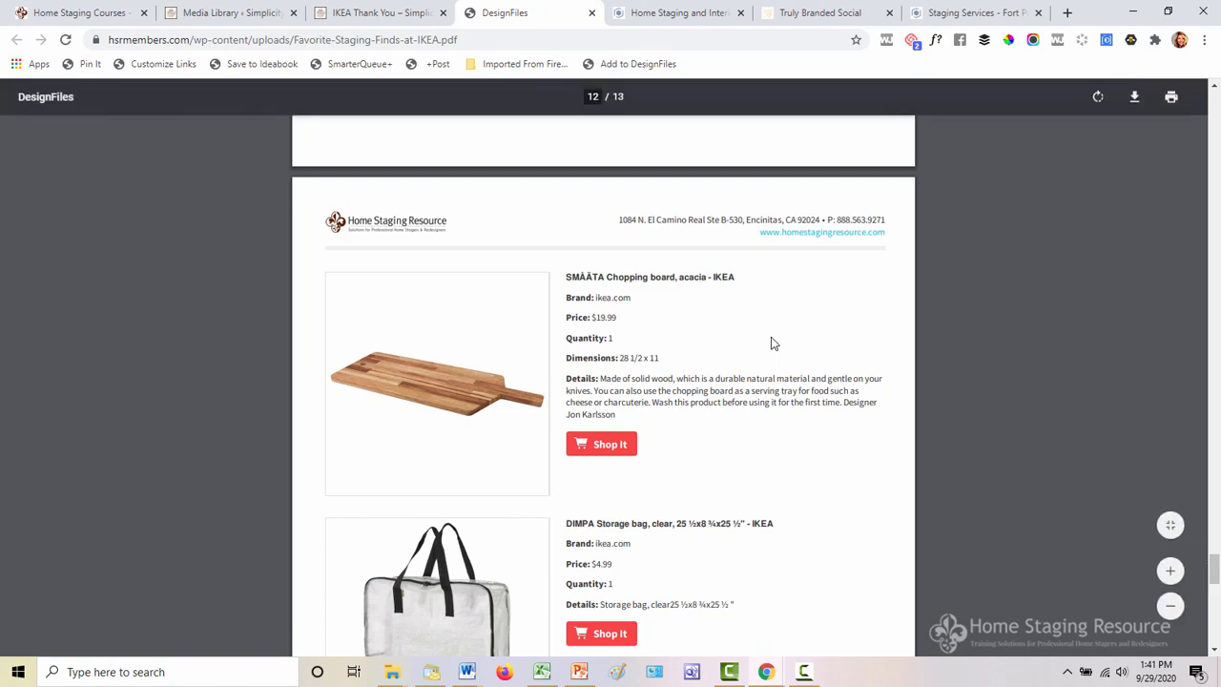
pyautogui.scroll(10, 772, 343)
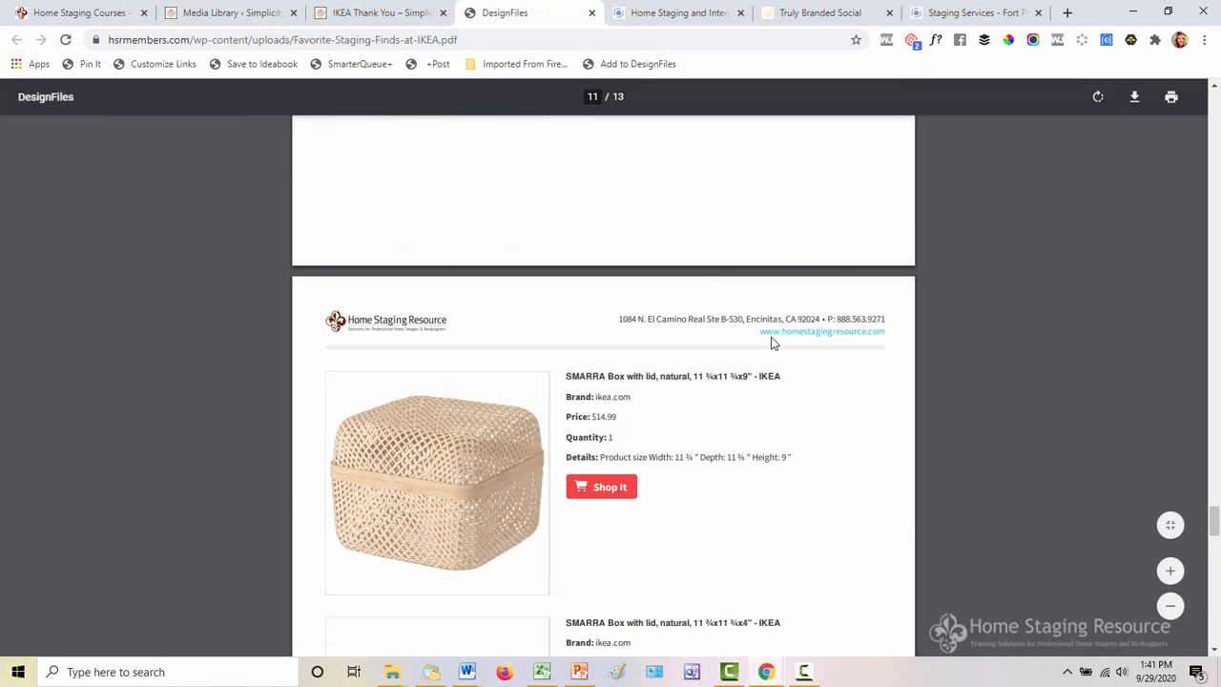
pyautogui.scroll(10, 772, 343)
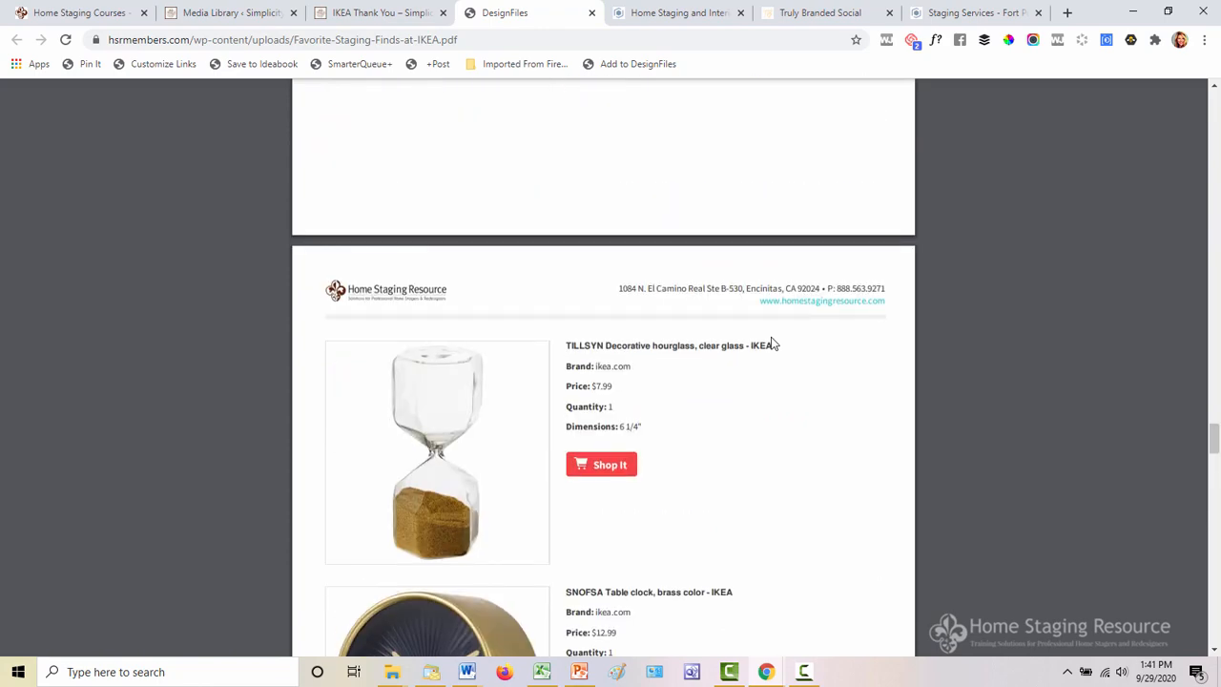
pyautogui.scroll(5, 773, 343)
pyautogui.scroll(3, 773, 343)
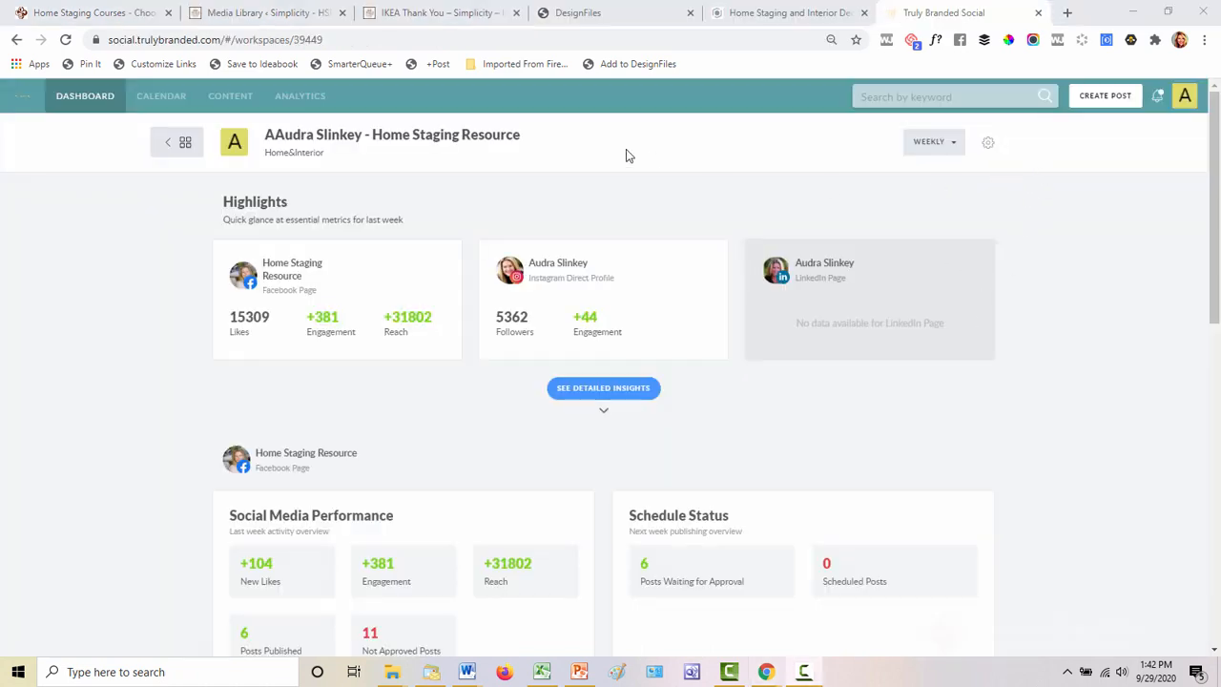
# - Start a new post in Truly Branded Social and upload the "IKEA Hacks" image from the 2020-10 IKEA board folder
pyautogui.click(1095, 98)
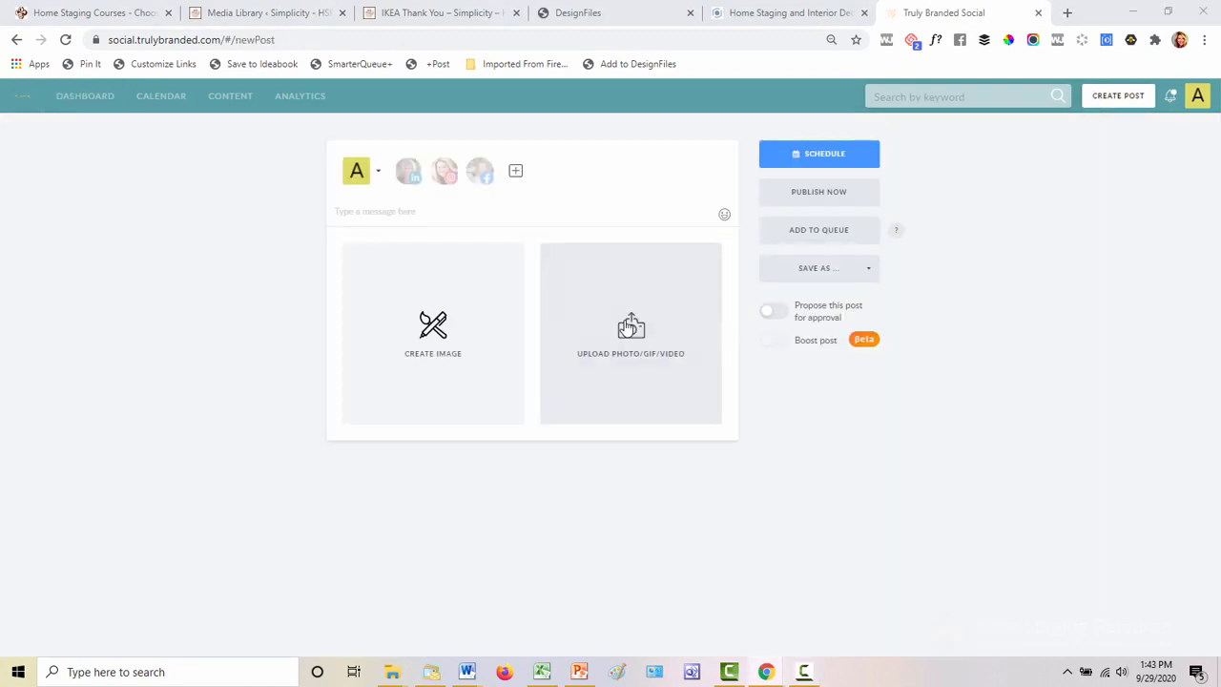
pyautogui.click(630, 325)
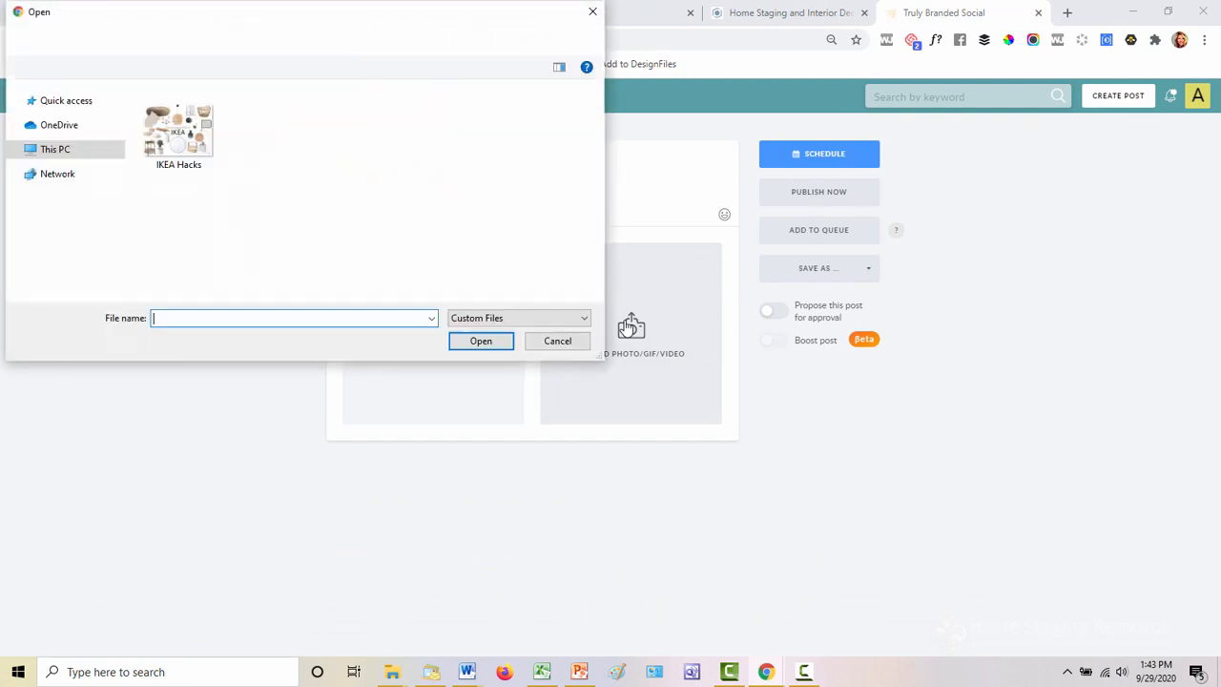
pyautogui.click(177, 115)
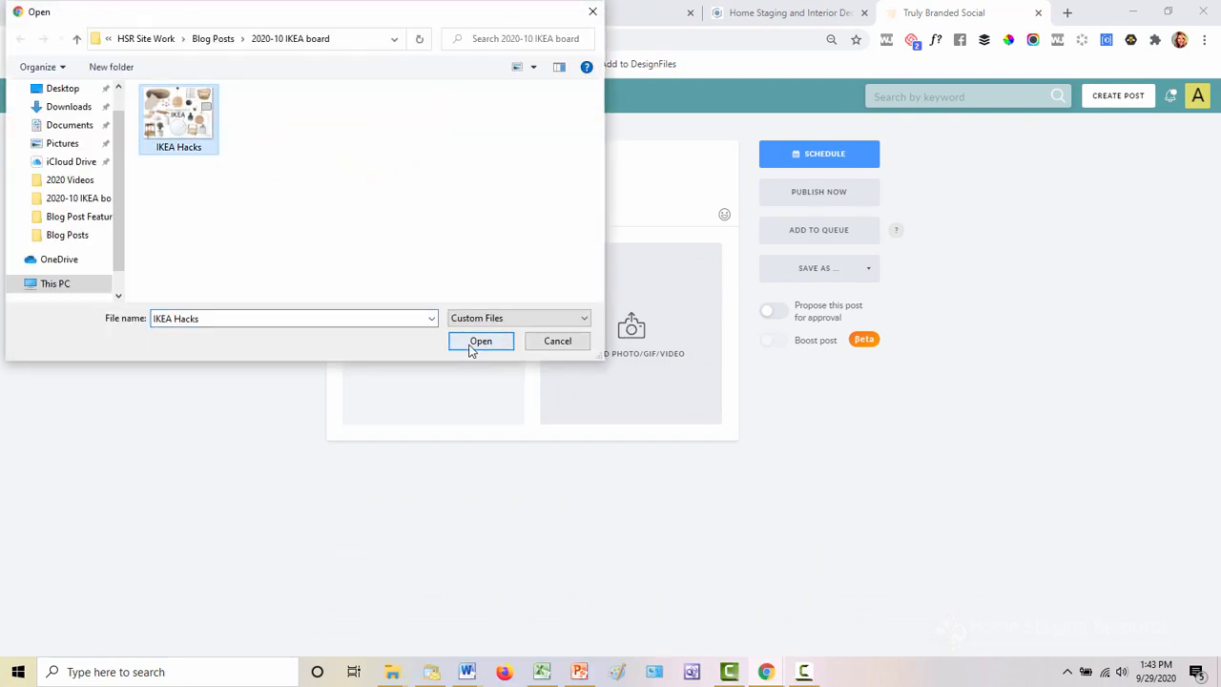
pyautogui.click(471, 349)
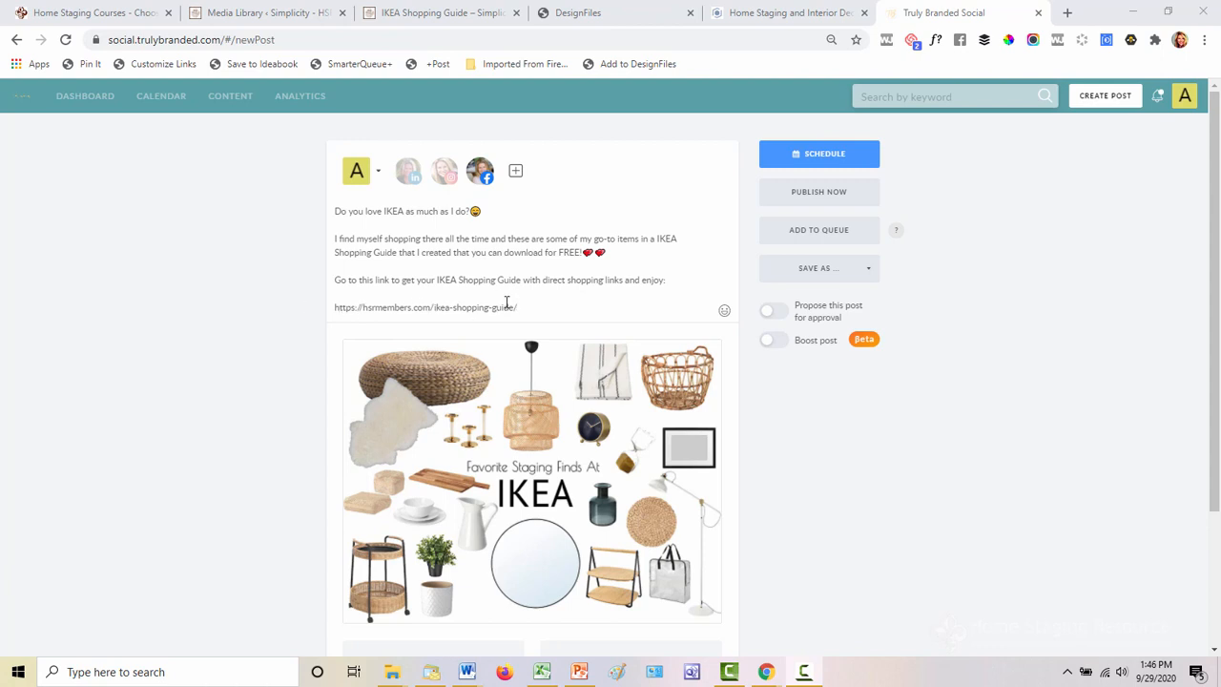
# - Add the Instagram profile to the IKEA post's publishing channels and look over the options for saving the post
pyautogui.click(446, 180)
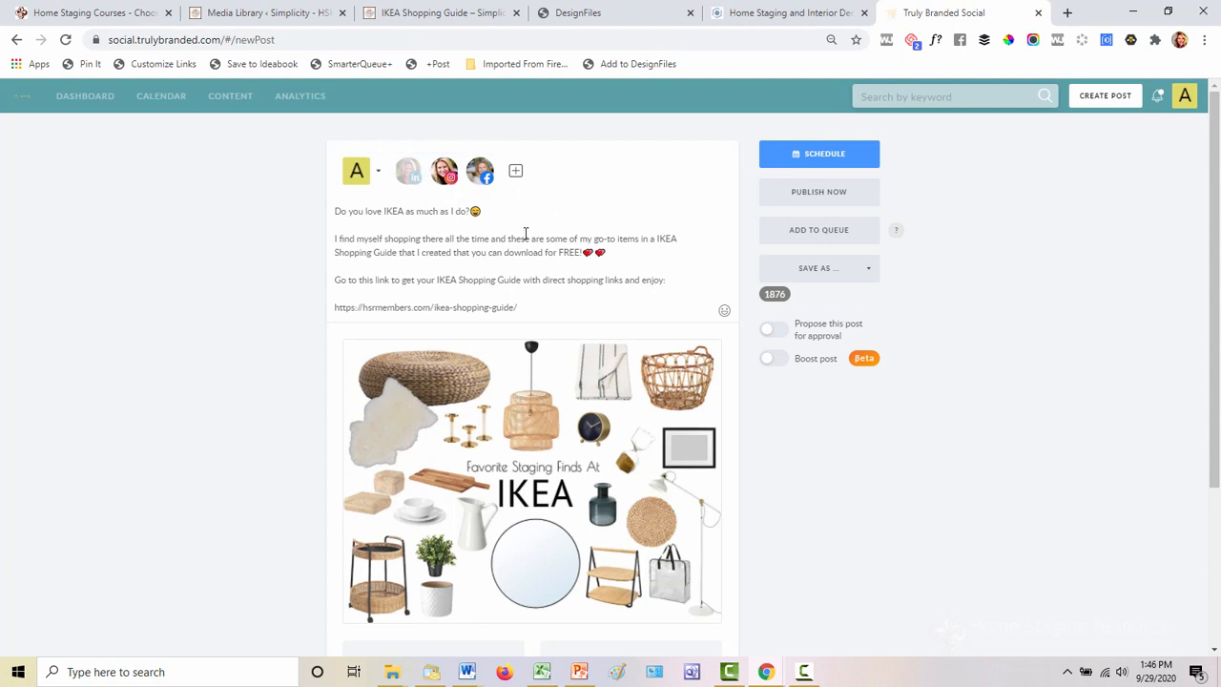
pyautogui.click(838, 273)
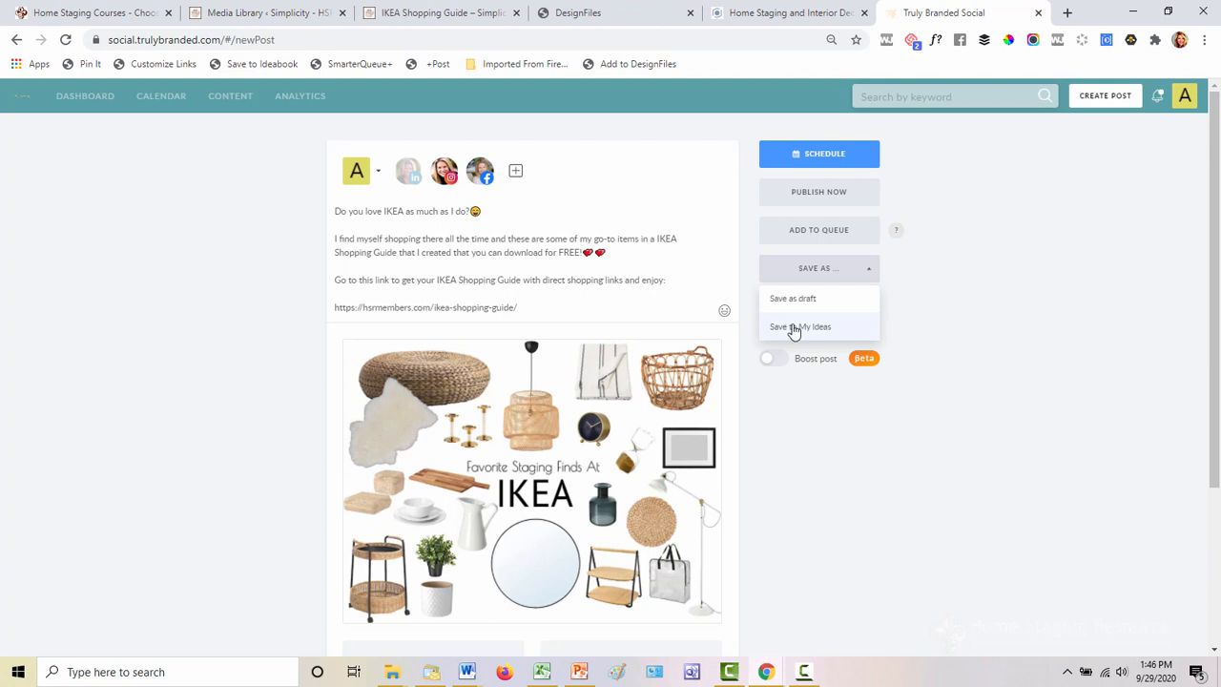
pyautogui.click(963, 319)
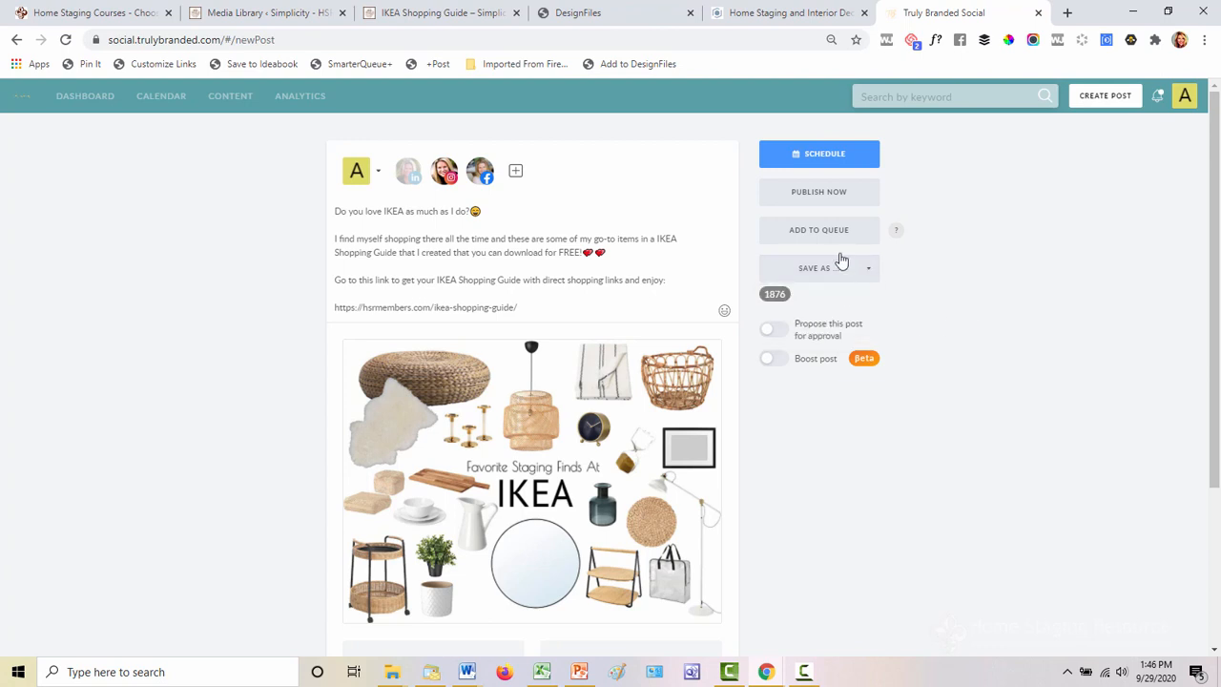
# - Open the scheduling settings for the IKEA post and set its publishing date to Tuesday, October 6, 2020
pyautogui.click(813, 157)
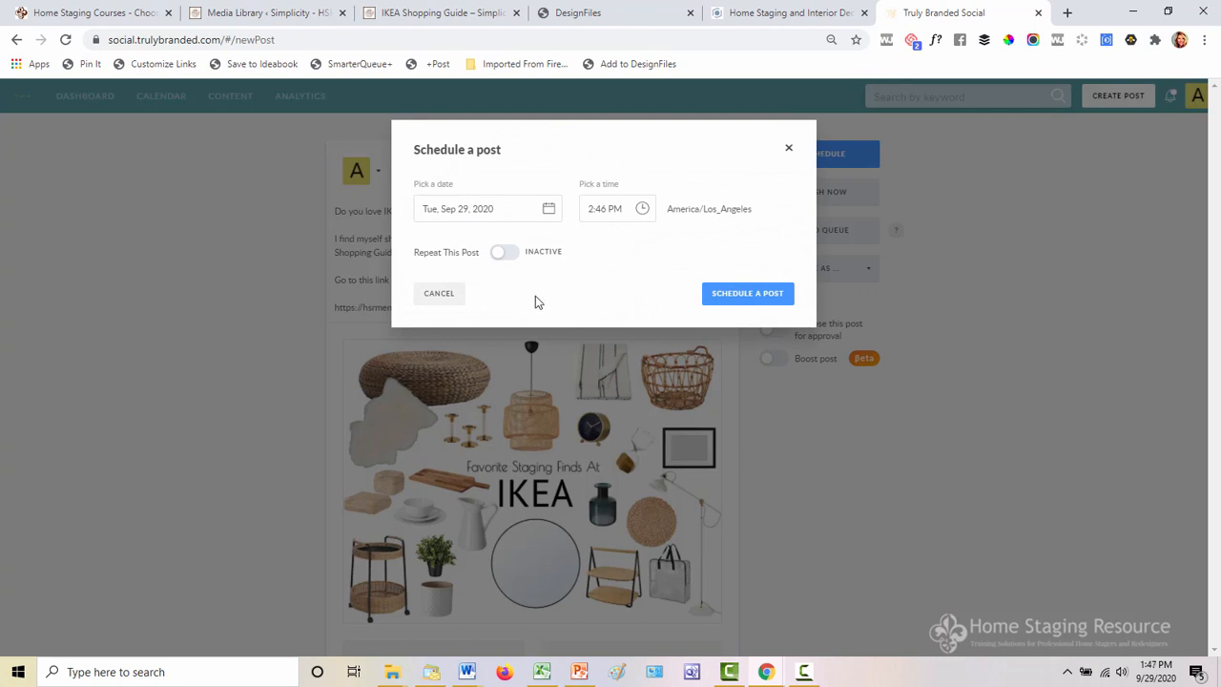
pyautogui.click(530, 209)
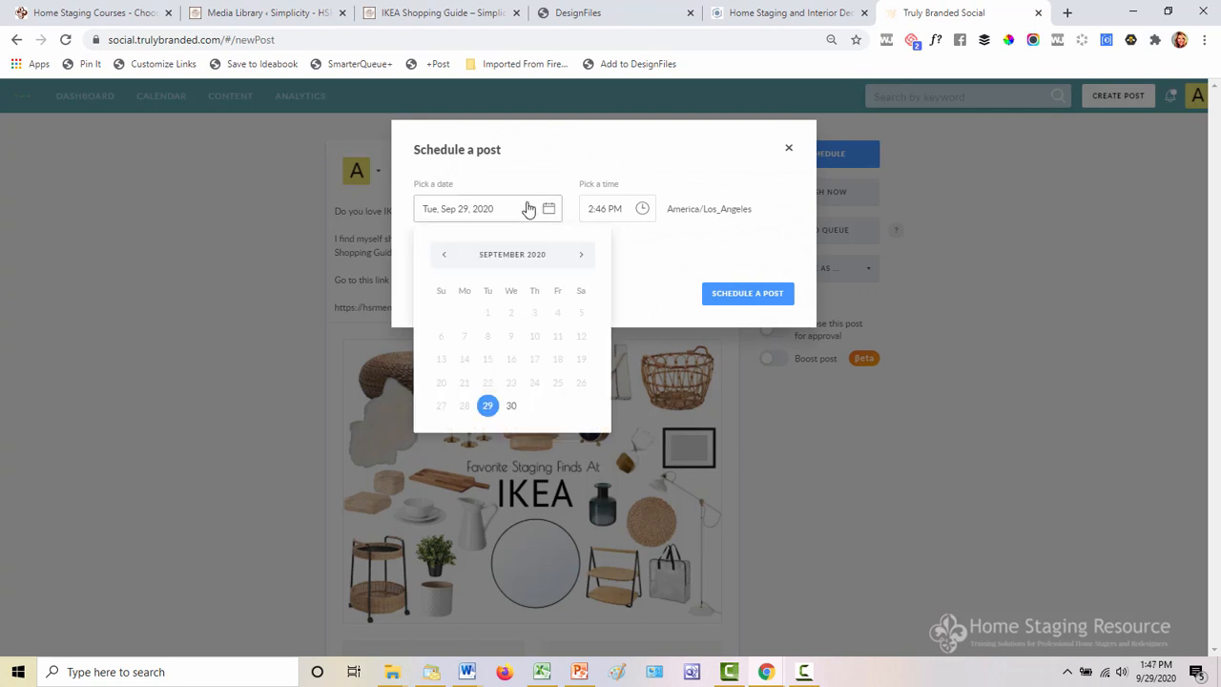
pyautogui.click(581, 254)
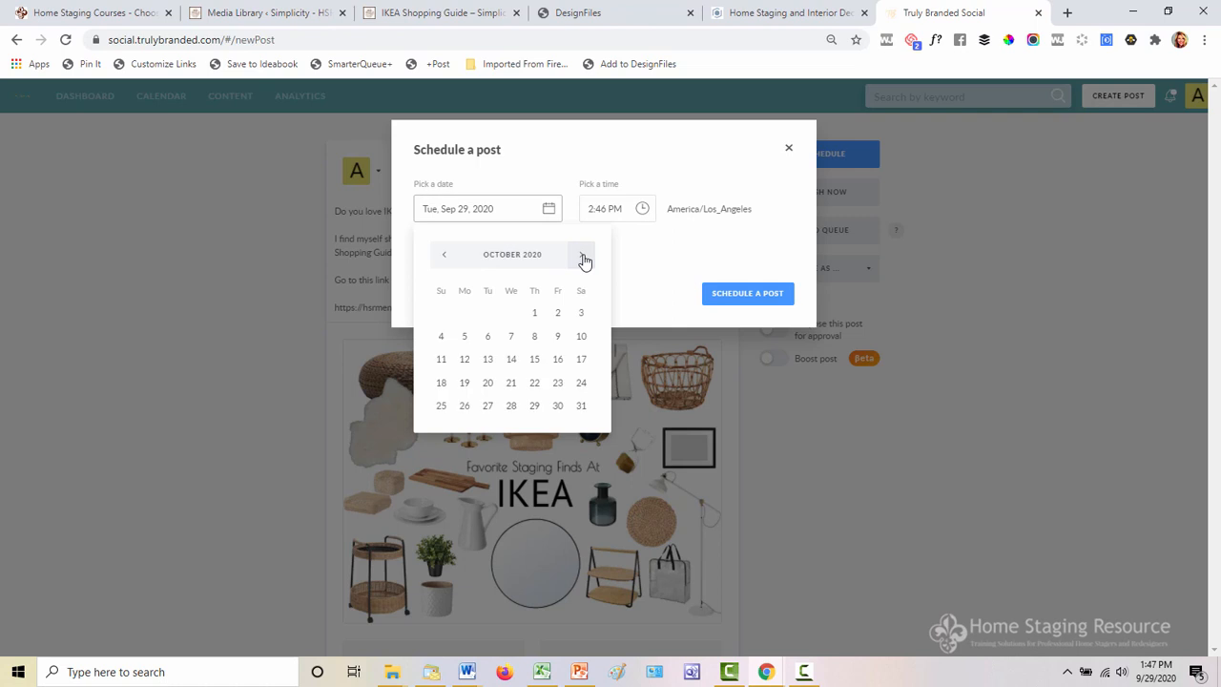
pyautogui.click(489, 337)
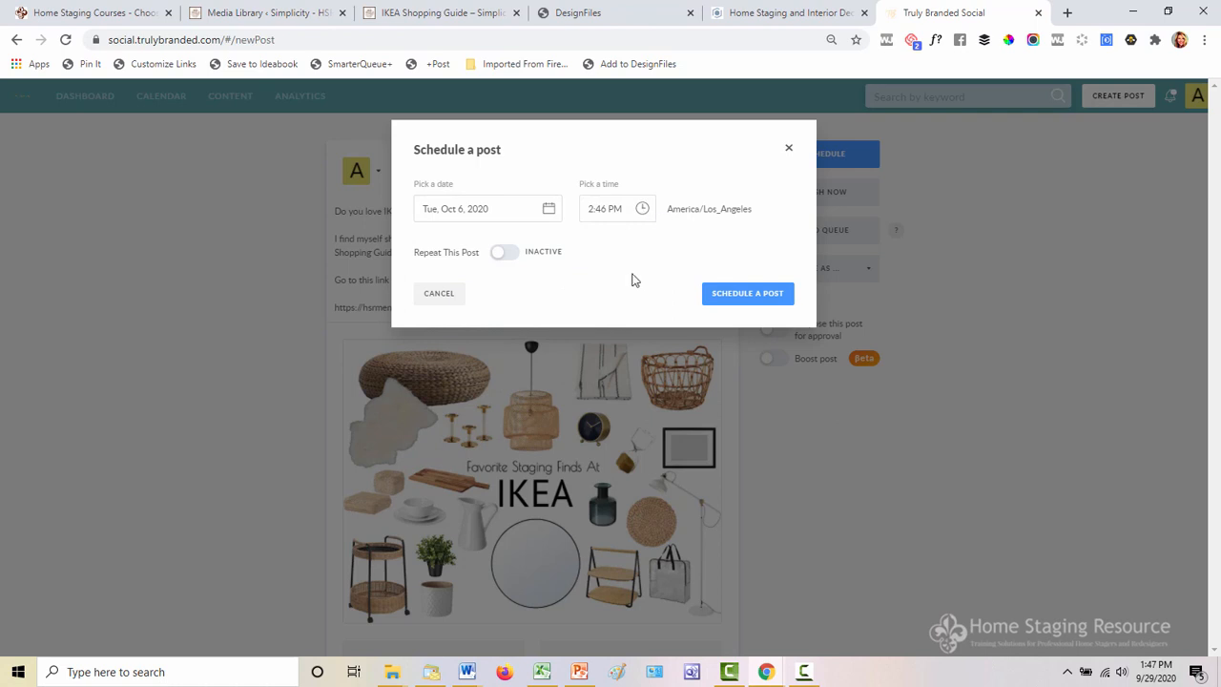
# - Activate repetition for the post and make it repeat weekly on Tuesdays
pyautogui.click(505, 254)
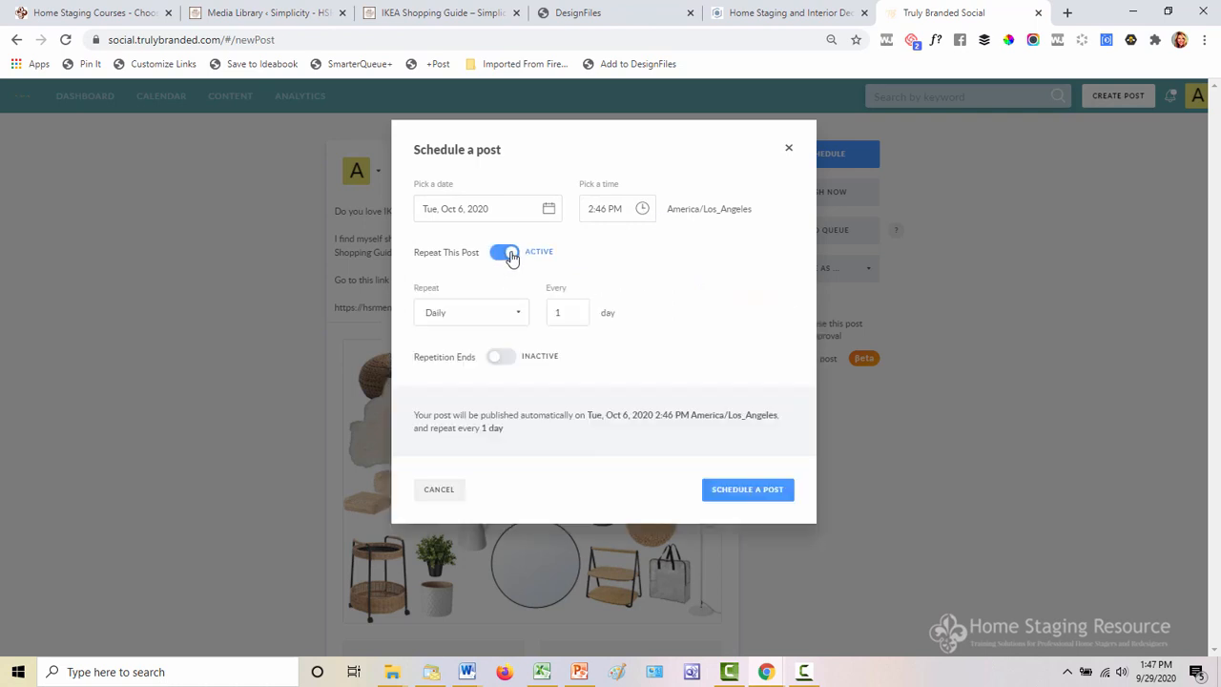
pyautogui.click(512, 316)
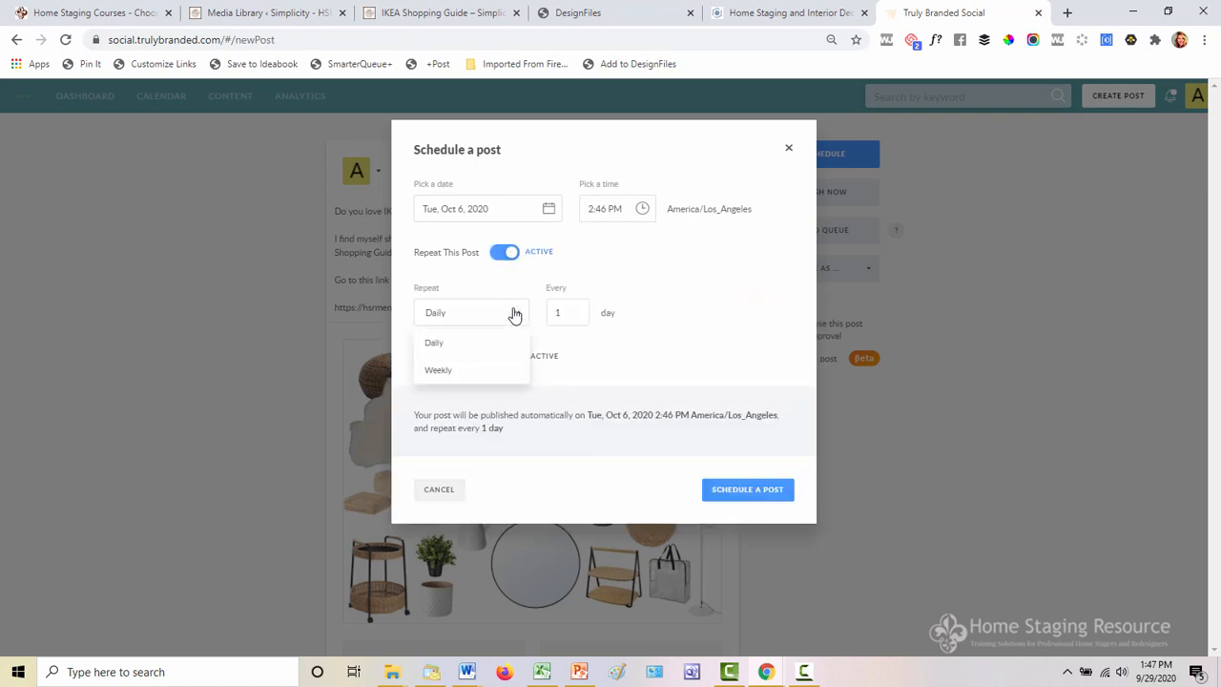
pyautogui.click(438, 371)
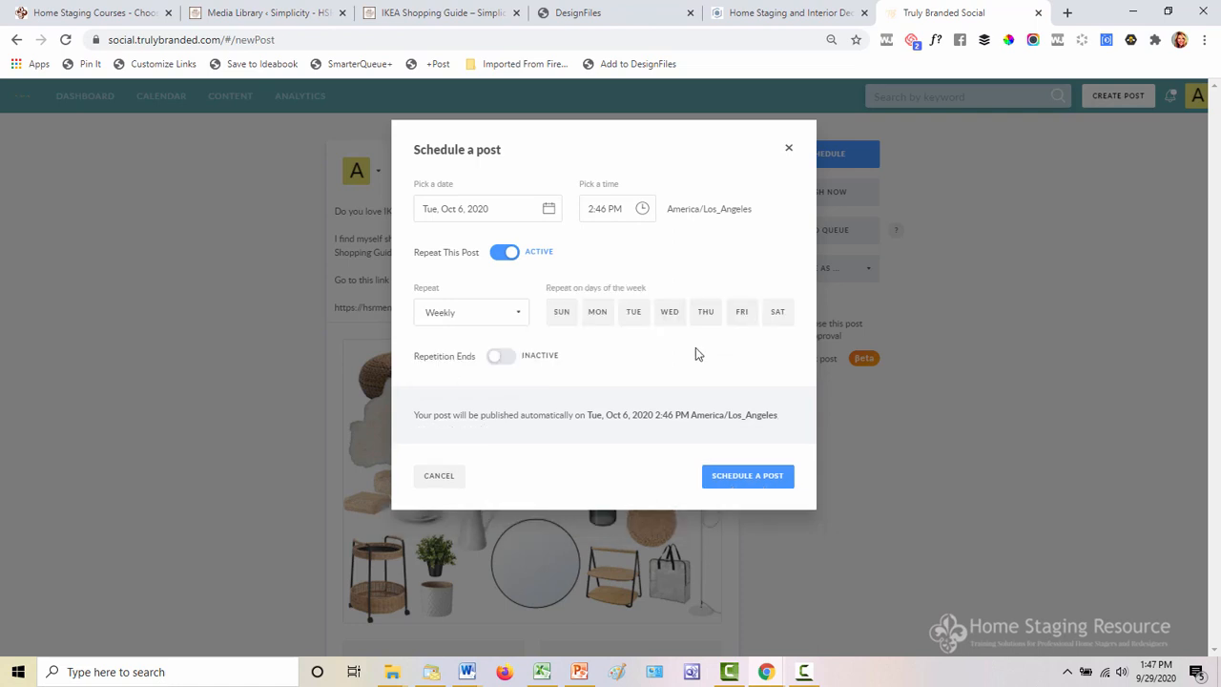
pyautogui.click(634, 313)
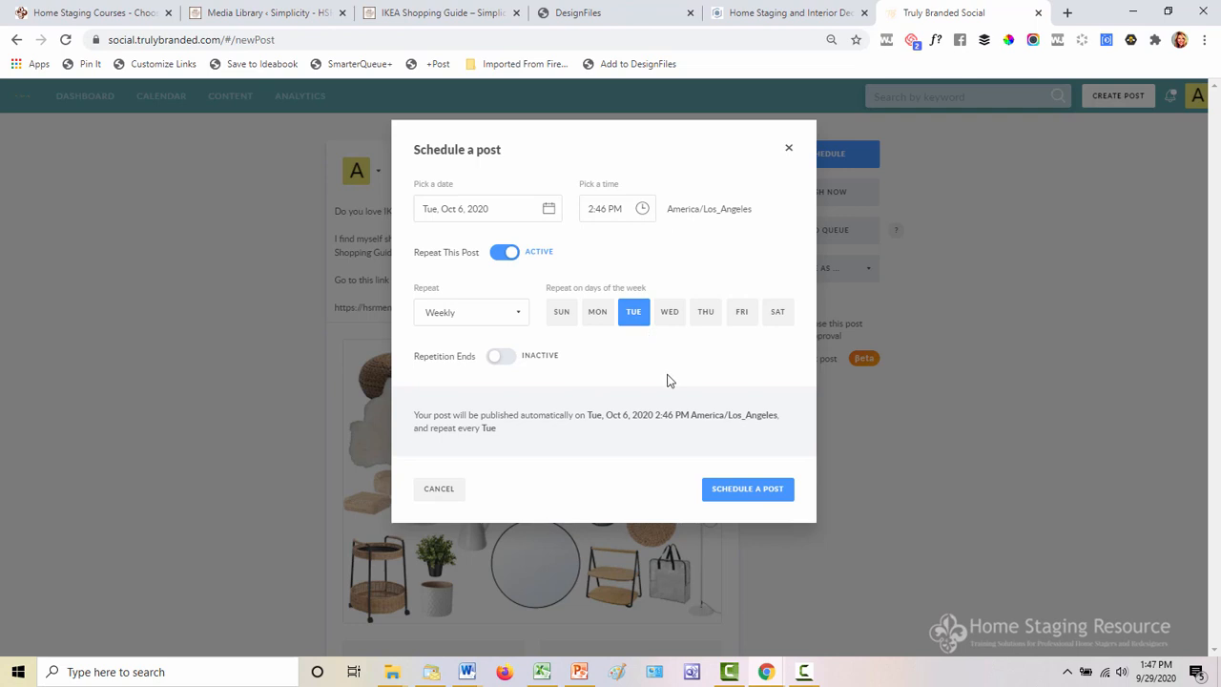
# - End the repetition by count with a repetition count of 7 and schedule the post
pyautogui.click(509, 360)
pyautogui.click(483, 423)
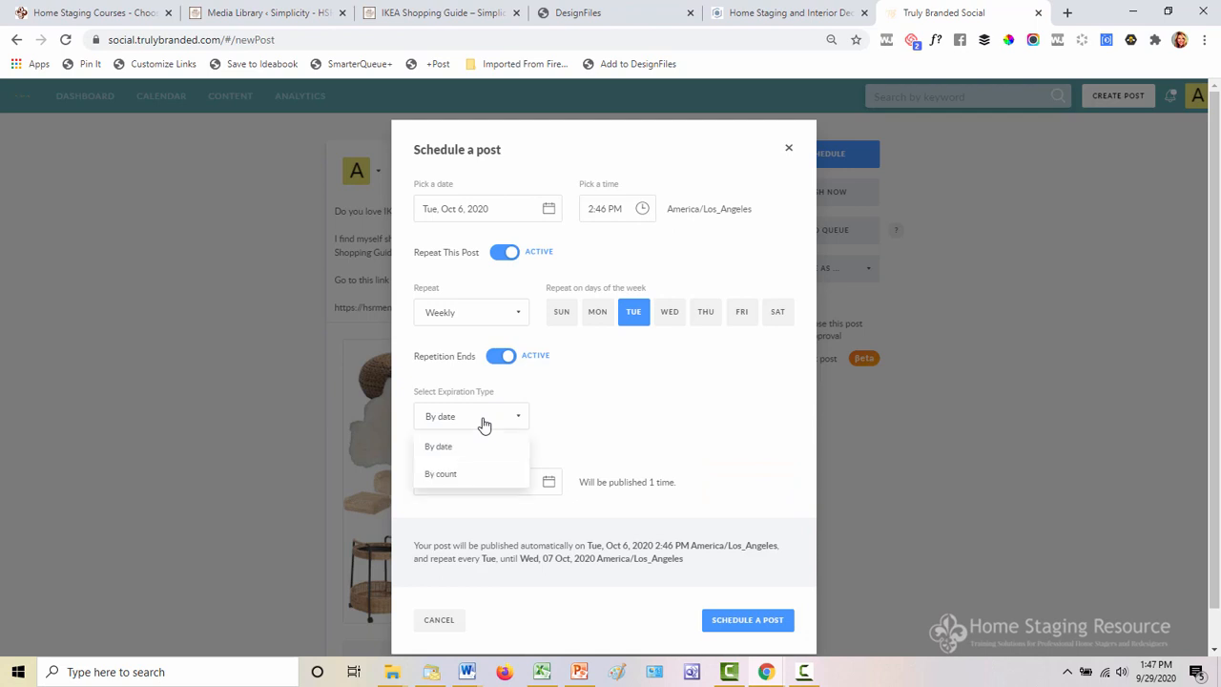
pyautogui.click(438, 473)
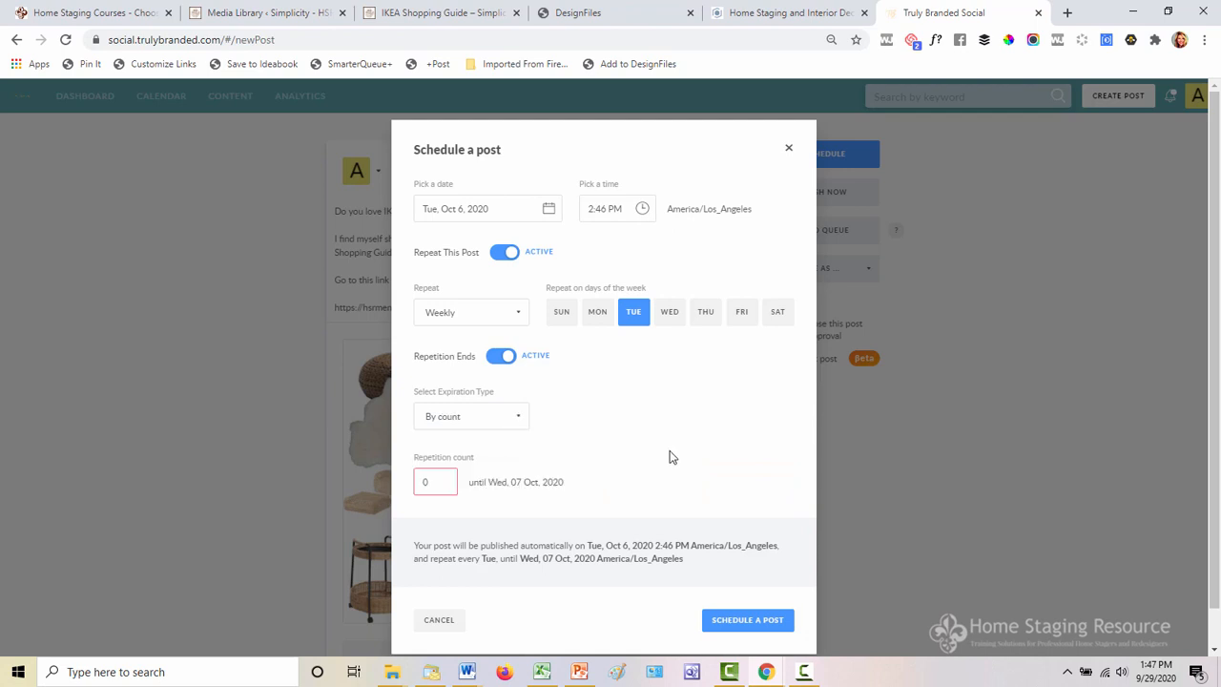
pyautogui.click(442, 481)
pyautogui.click(443, 480)
pyautogui.click(442, 480)
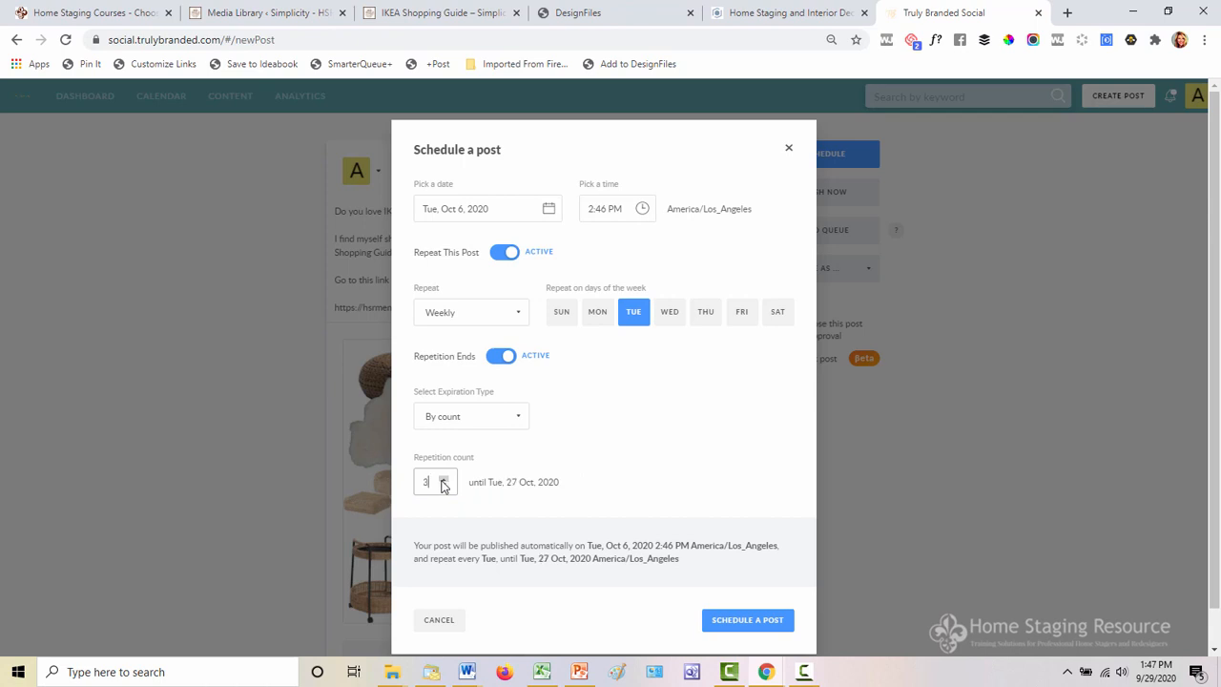
pyautogui.click(442, 480)
pyautogui.click(442, 480)
pyautogui.click(442, 480)
pyautogui.click(442, 479)
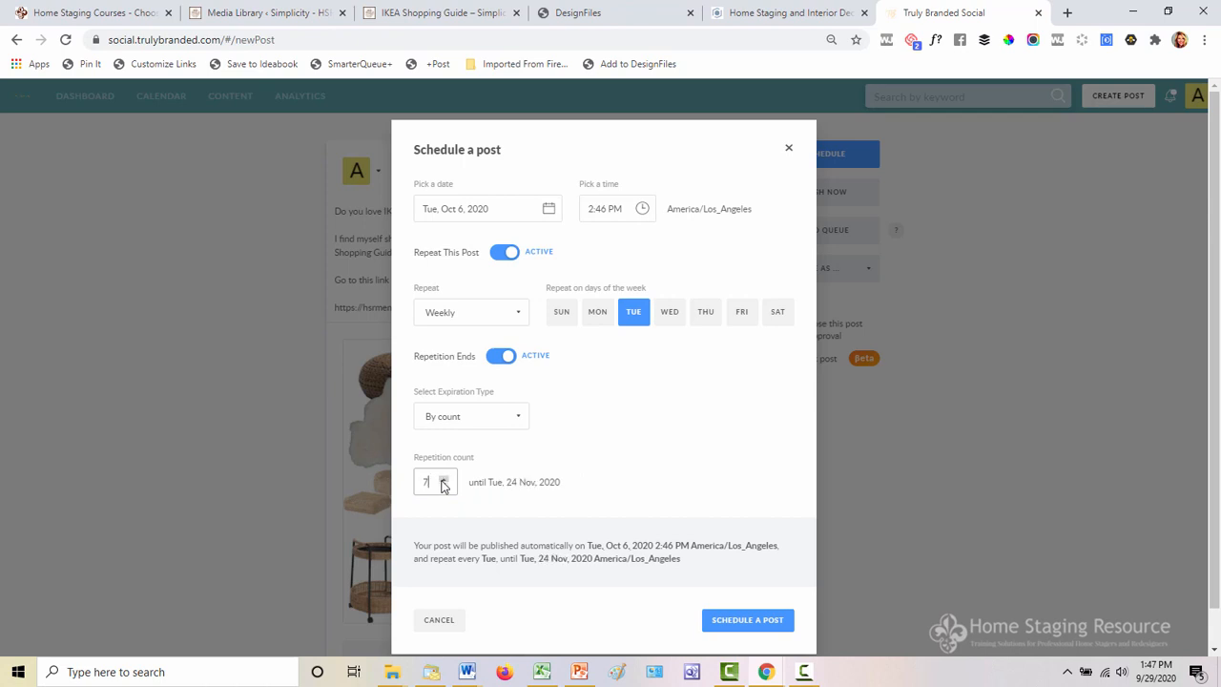
pyautogui.scroll(-1, 676, 430)
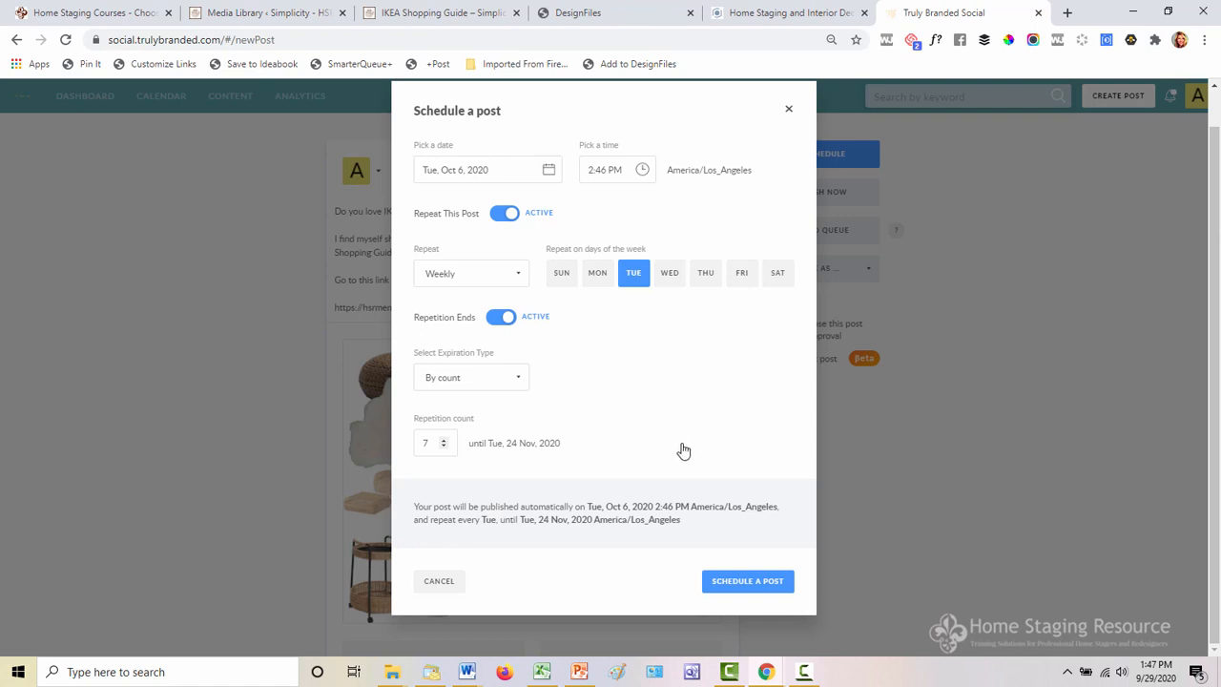
pyautogui.click(743, 581)
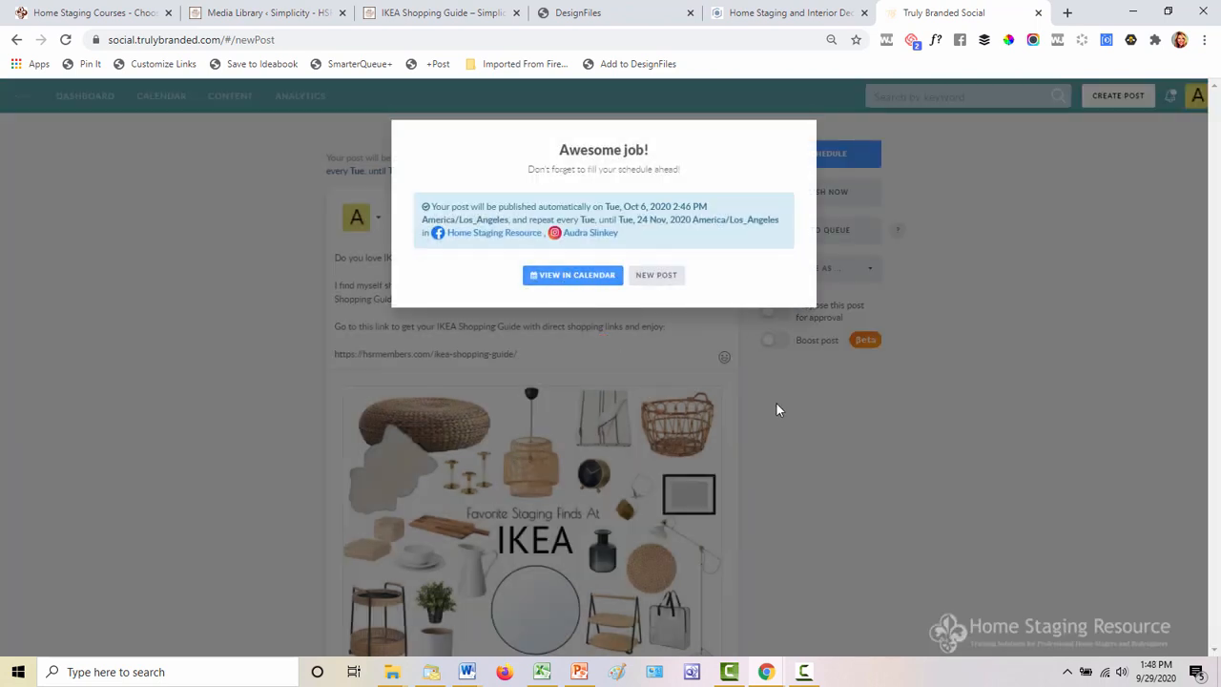
# - View the scheduled Facebook and Instagram IKEA posts in the calendar for the week of October 4–10, 2020
pyautogui.click(563, 276)
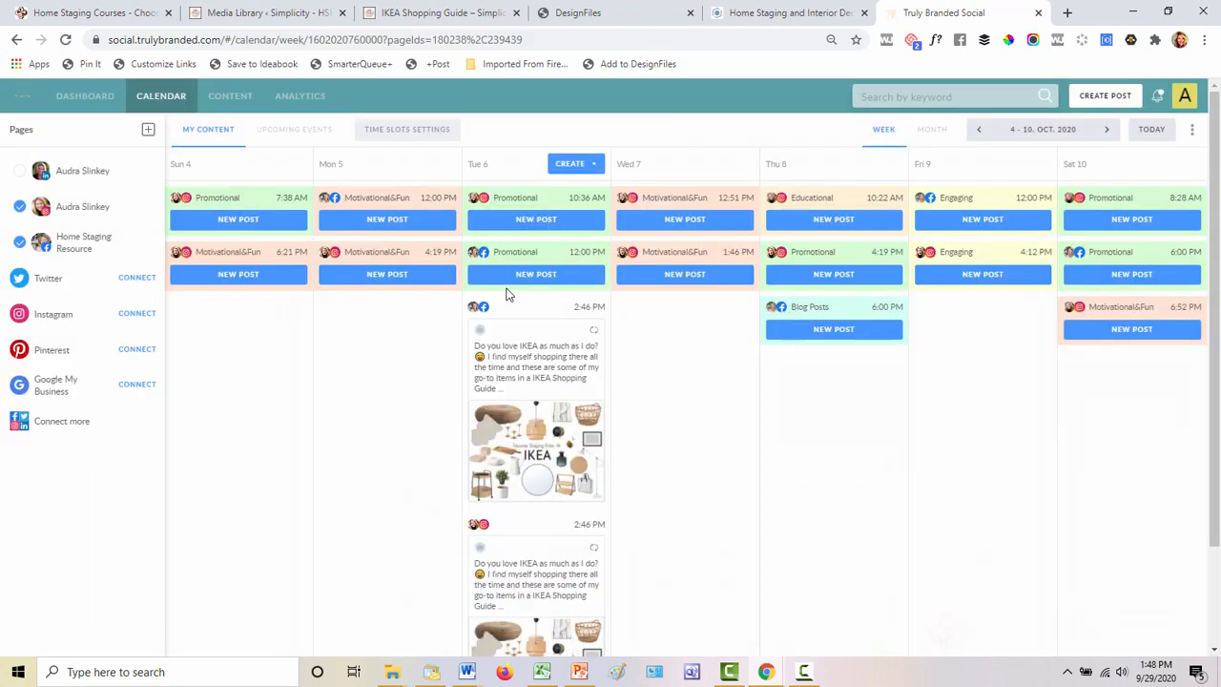
pyautogui.scroll(-2, 327, 423)
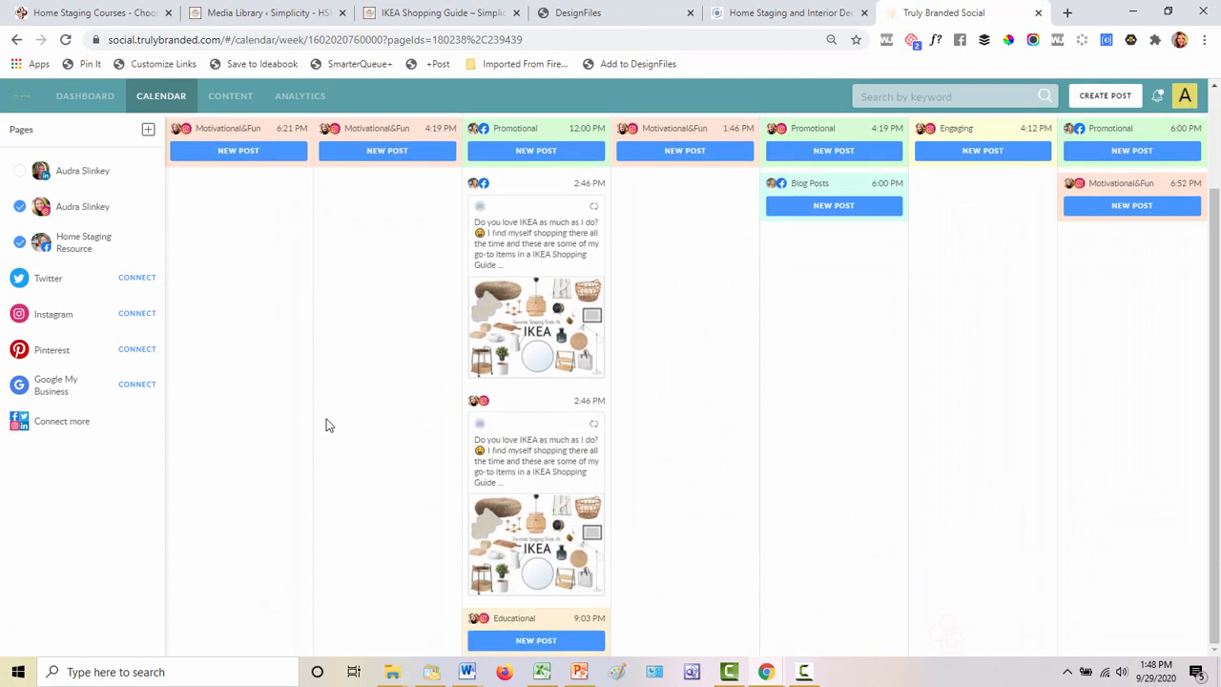
pyautogui.scroll(1, 448, 406)
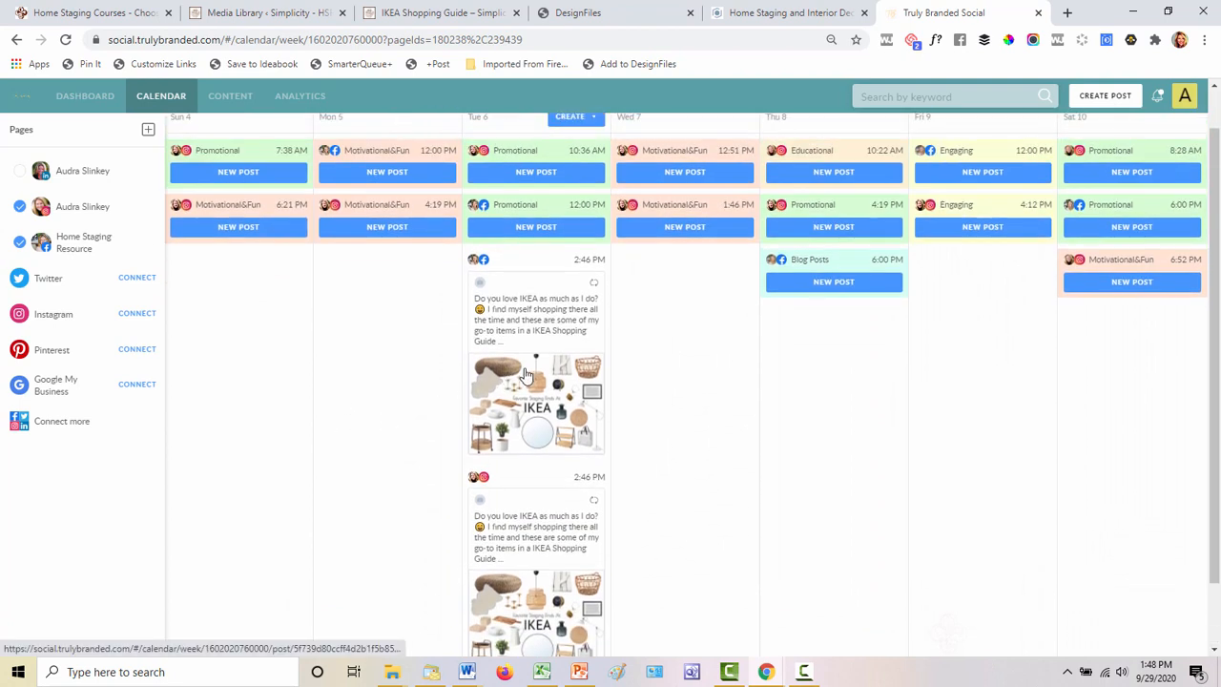
# - Open the scheduled Facebook IKEA post from the Tuesday, October 6 calendar column and delete all connected posts
pyautogui.click(528, 372)
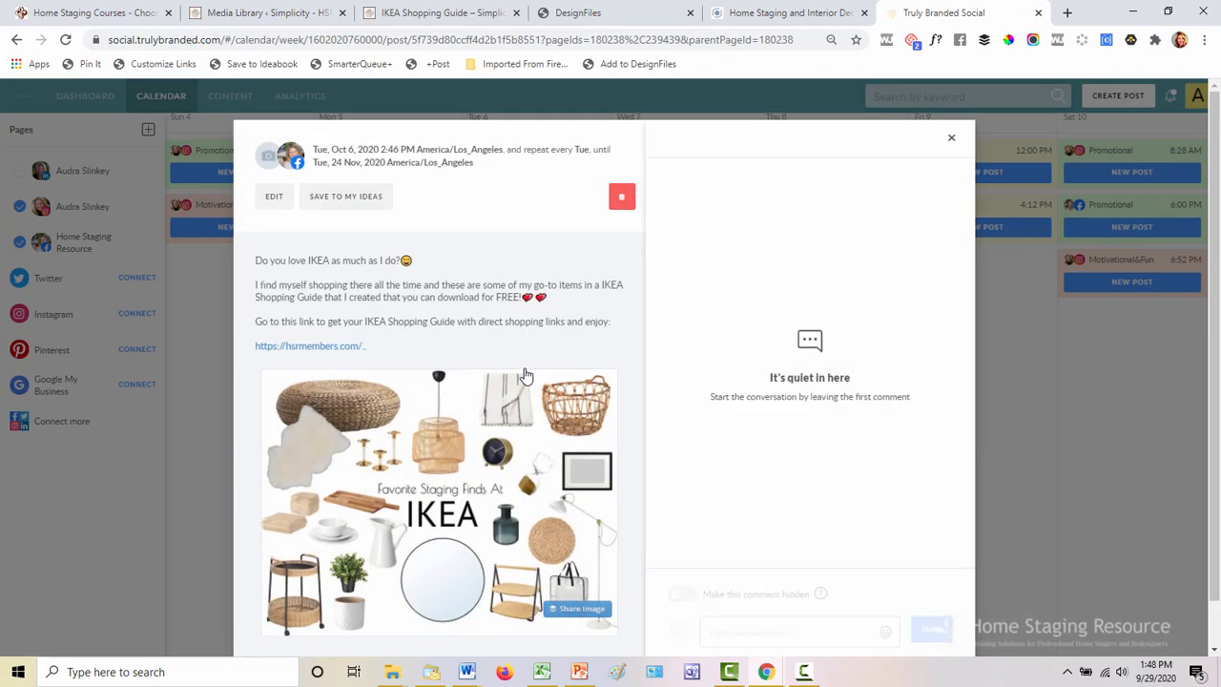
pyautogui.click(621, 196)
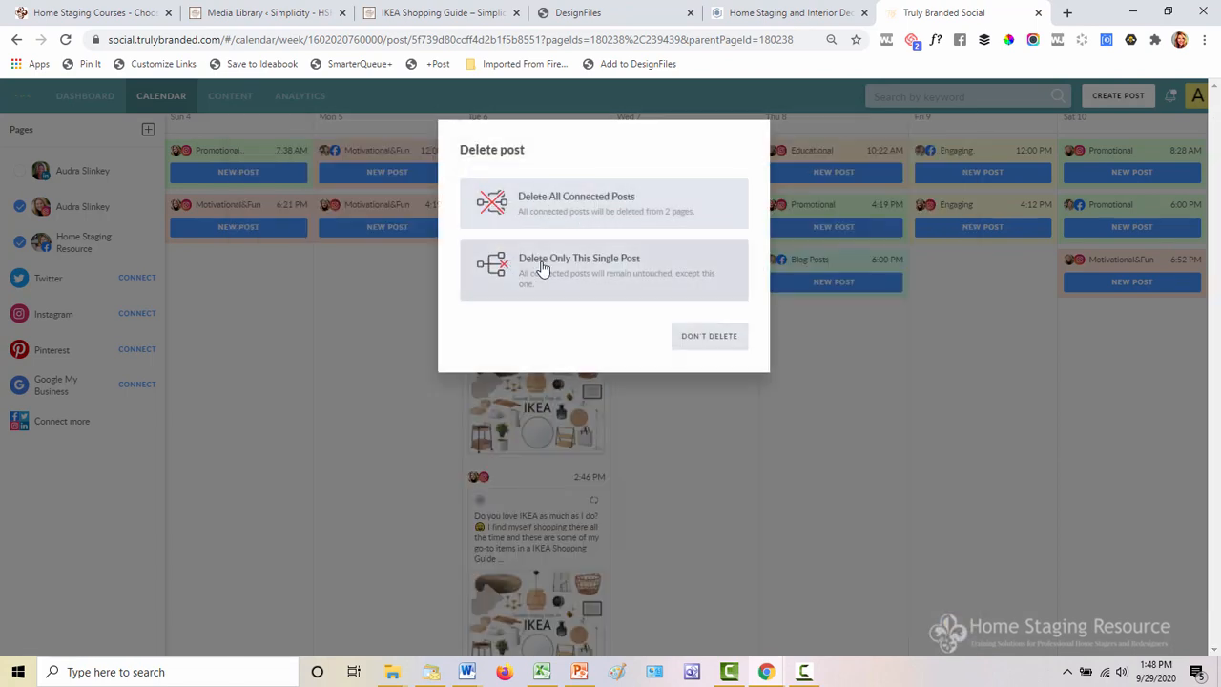
pyautogui.click(550, 205)
pyautogui.click(722, 385)
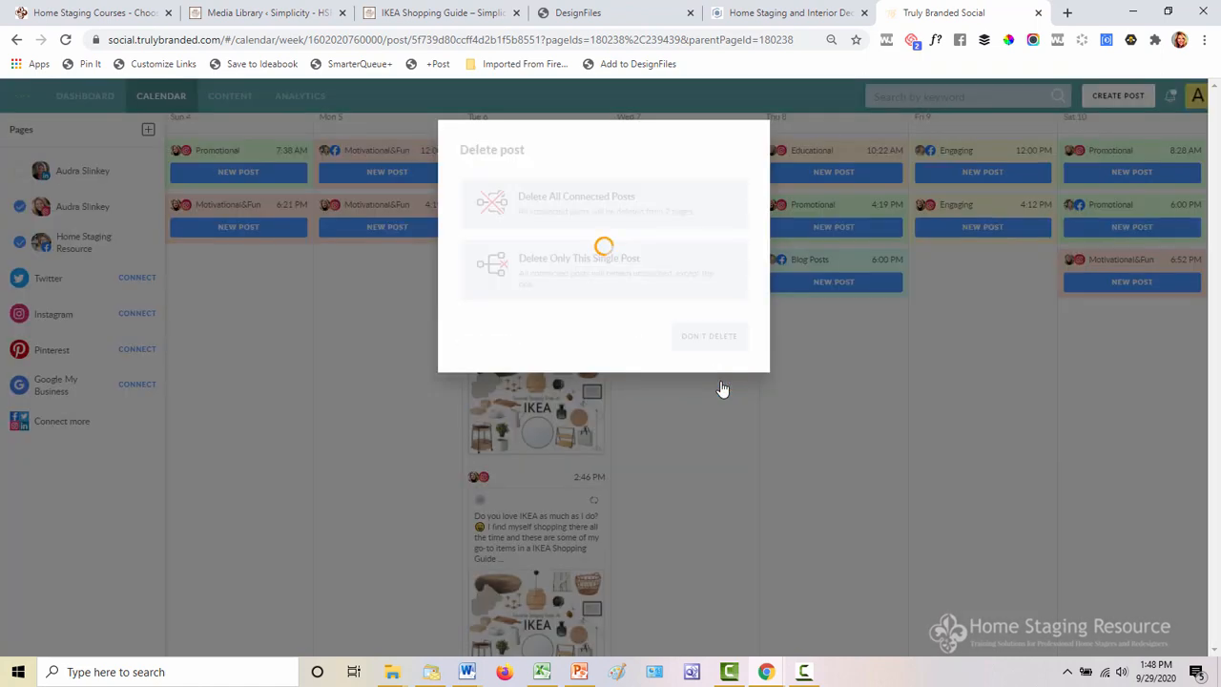